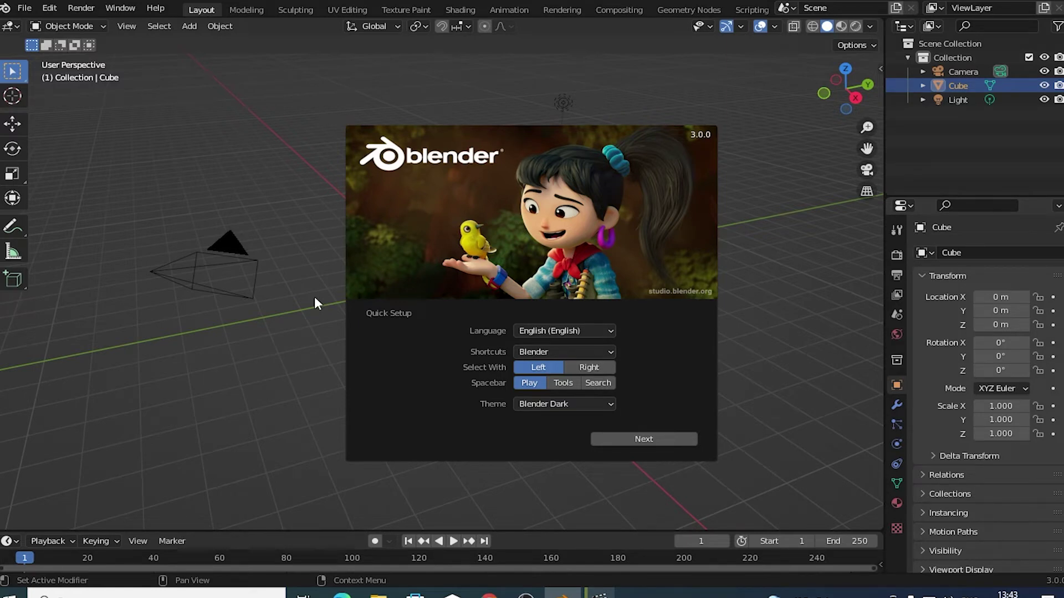
Dismiss the Quick Setup splash, then orbit and zoom around the default cube, camera and light
{"action": "left_click", "coordinate": [317, 267]}
{"action": "mouse_move", "coordinate": [454, 339]}
{"action": "middle_mouse_down"}
{"action": "mouse_move", "coordinate": [403, 340]}
{"action": "mouse_move", "coordinate": [448, 341]}
{"action": "middle_mouse_up"}
{"action": "scroll", "coordinate": [529, 294], "scroll_direction": "up", "scroll_amount": 2}
{"action": "scroll", "coordinate": [531, 299], "scroll_direction": "down", "scroll_amount": 2}
{"action": "scroll", "coordinate": [476, 319], "scroll_direction": "down", "scroll_amount": 1}
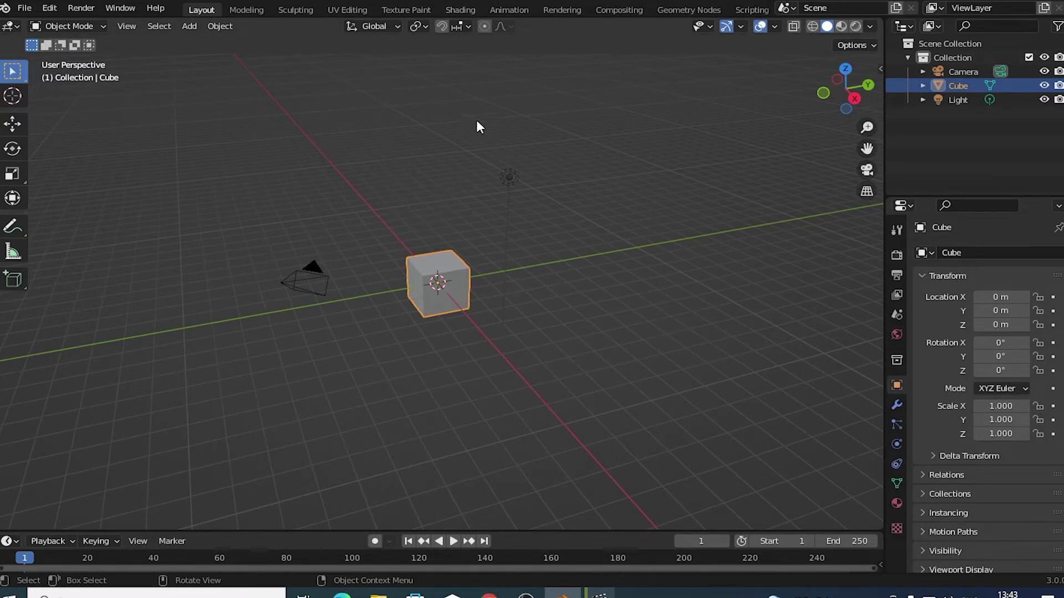
{"action": "mouse_move", "coordinate": [471, 348]}
{"action": "middle_mouse_down"}
{"action": "mouse_move", "coordinate": [427, 334]}
{"action": "mouse_move", "coordinate": [287, 340]}
{"action": "mouse_move", "coordinate": [489, 337]}
{"action": "middle_mouse_up"}
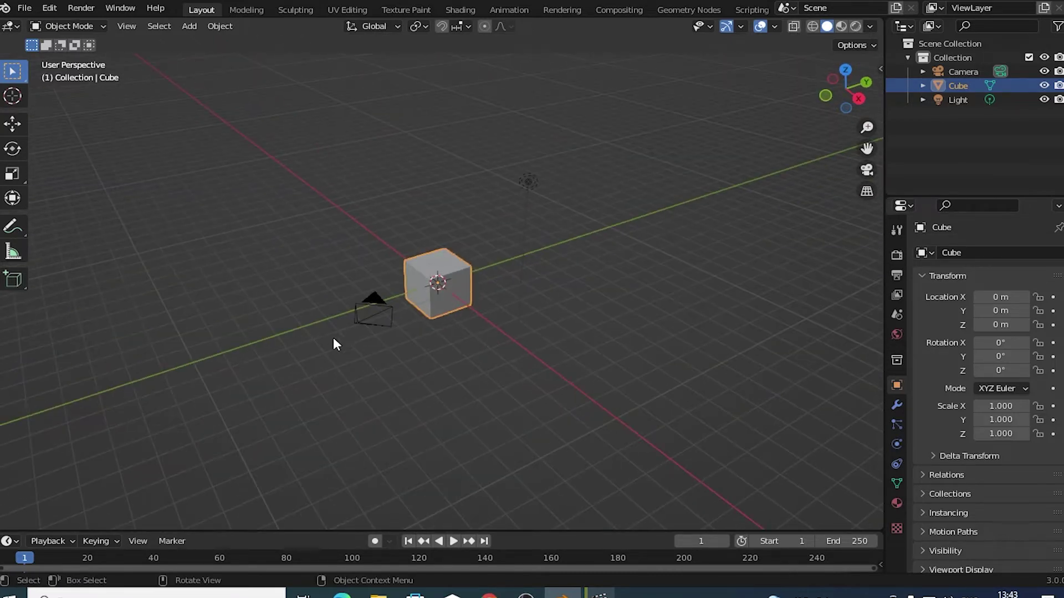
{"action": "middle_click_drag", "start_coordinate": [333, 338], "coordinate": [470, 354]}
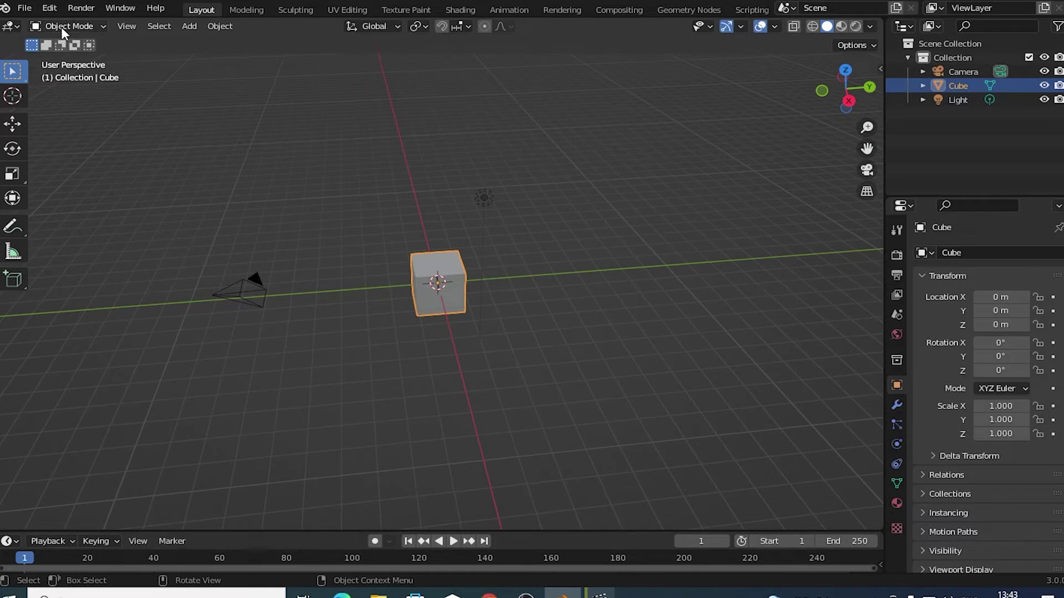
{"action": "left_click", "coordinate": [13, 26]}
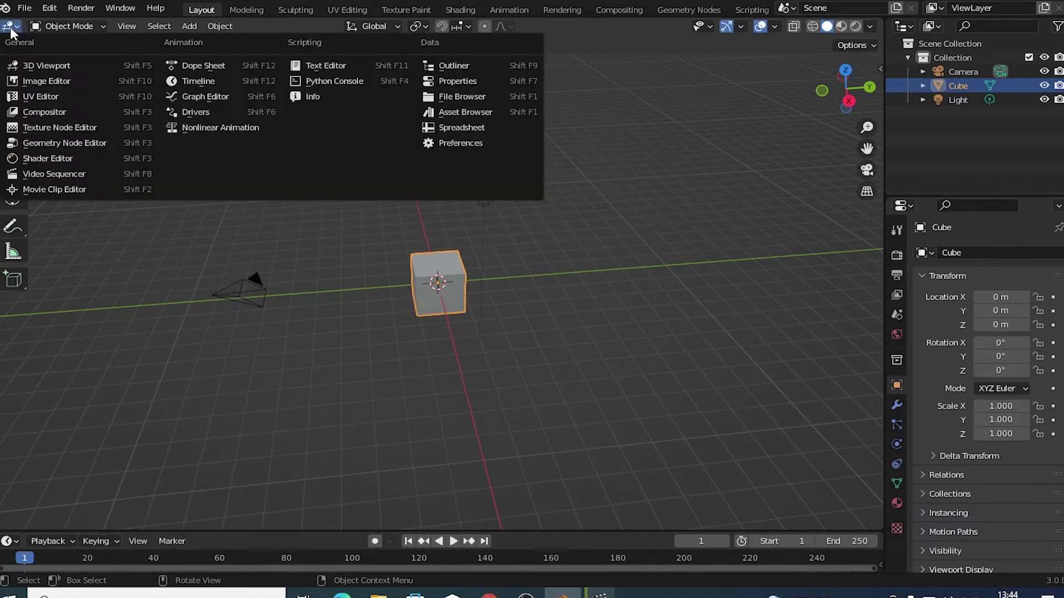
{"action": "left_click", "coordinate": [79, 83]}
{"action": "middle_click_drag", "start_coordinate": [468, 296], "coordinate": [477, 301]}
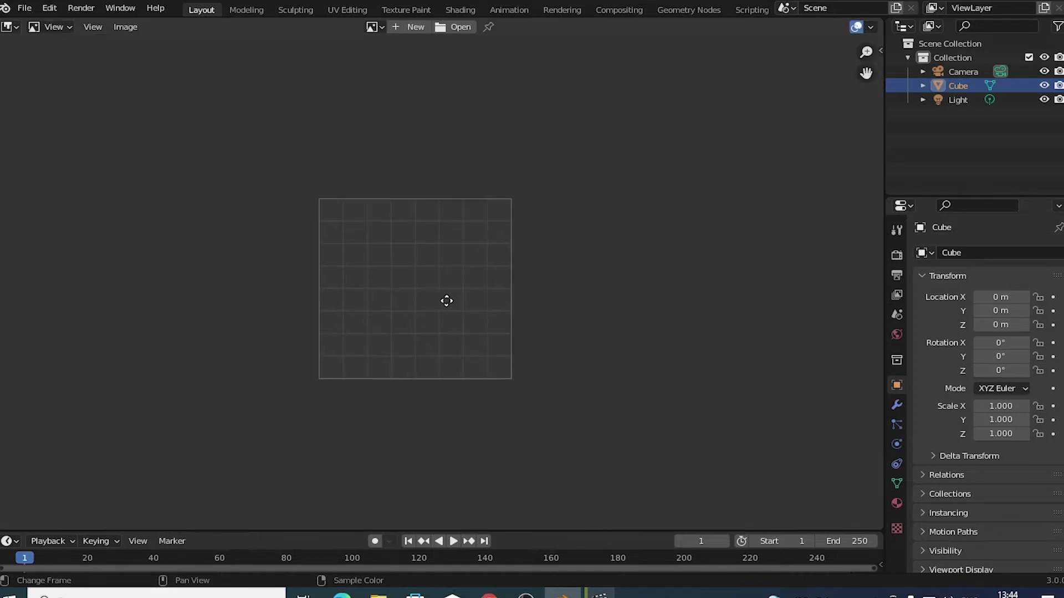
{"action": "left_click", "coordinate": [14, 27]}
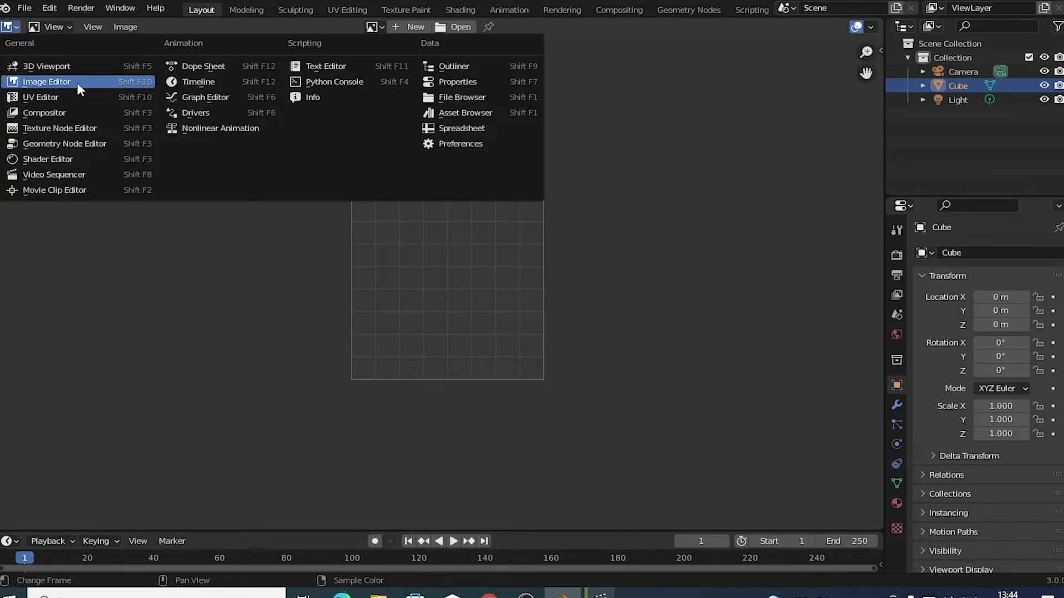
{"action": "left_click", "coordinate": [75, 71]}
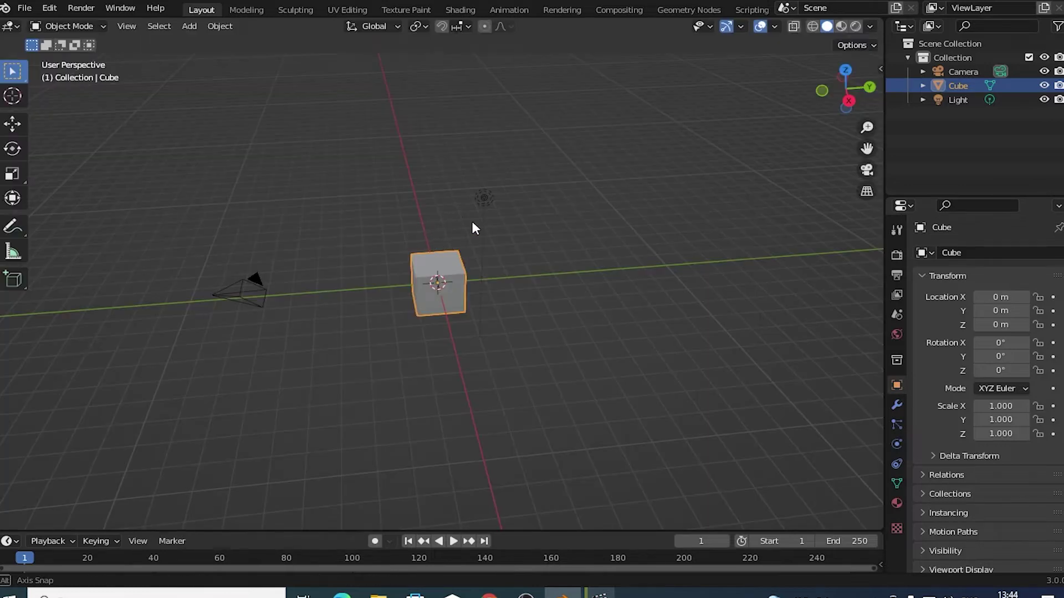
{"action": "middle_click_drag", "start_coordinate": [473, 222], "coordinate": [458, 235]}
{"action": "left_click", "coordinate": [14, 28]}
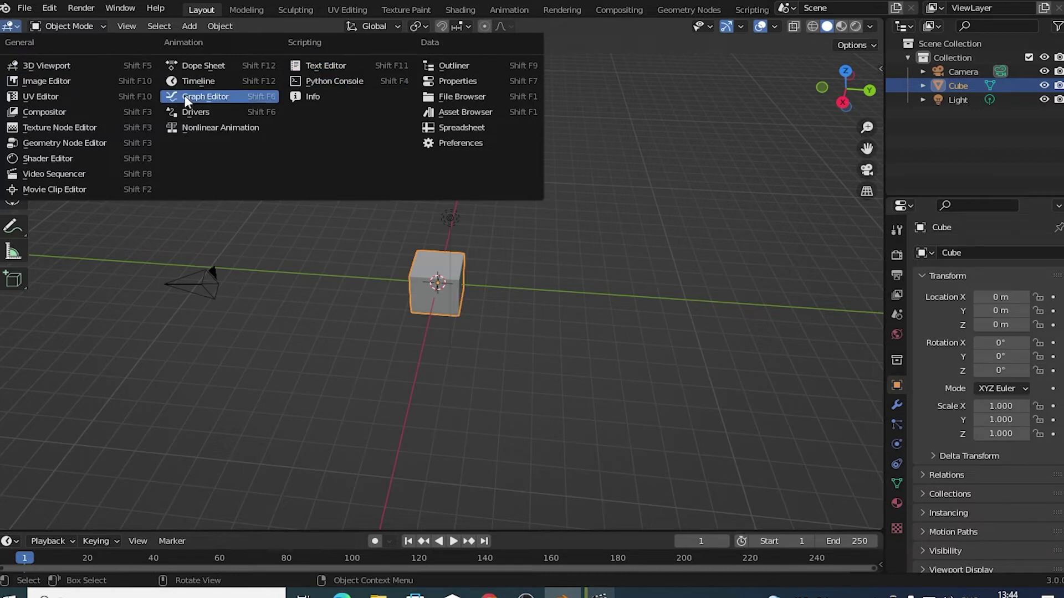
{"action": "left_click", "coordinate": [62, 162]}
{"action": "mouse_move", "coordinate": [441, 244]}
{"action": "middle_mouse_down"}
{"action": "mouse_move", "coordinate": [476, 219]}
{"action": "mouse_move", "coordinate": [485, 190]}
{"action": "middle_mouse_up"}
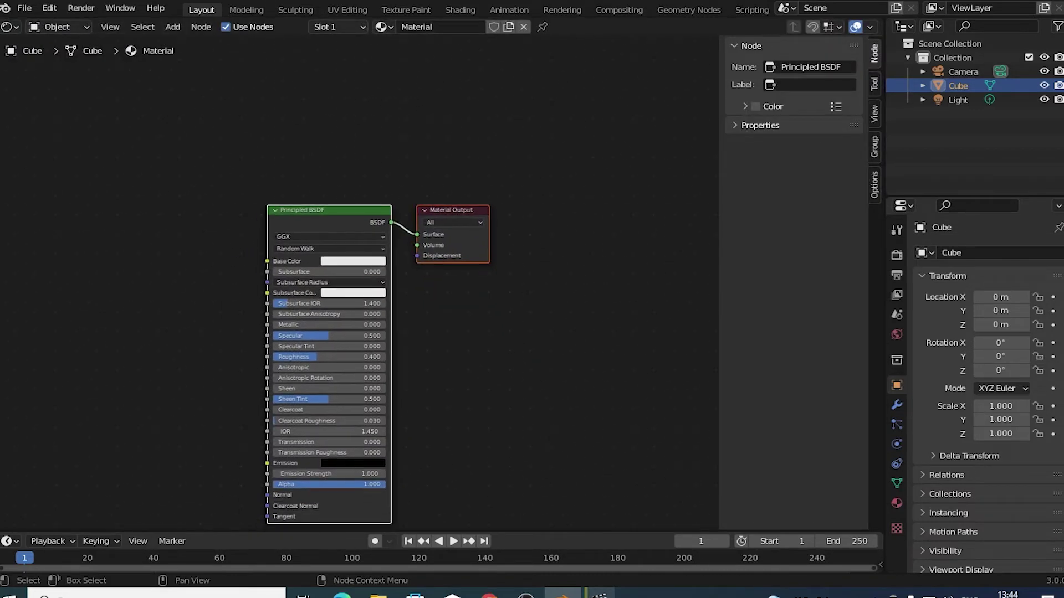
{"action": "left_click", "coordinate": [13, 31]}
{"action": "left_click", "coordinate": [59, 80]}
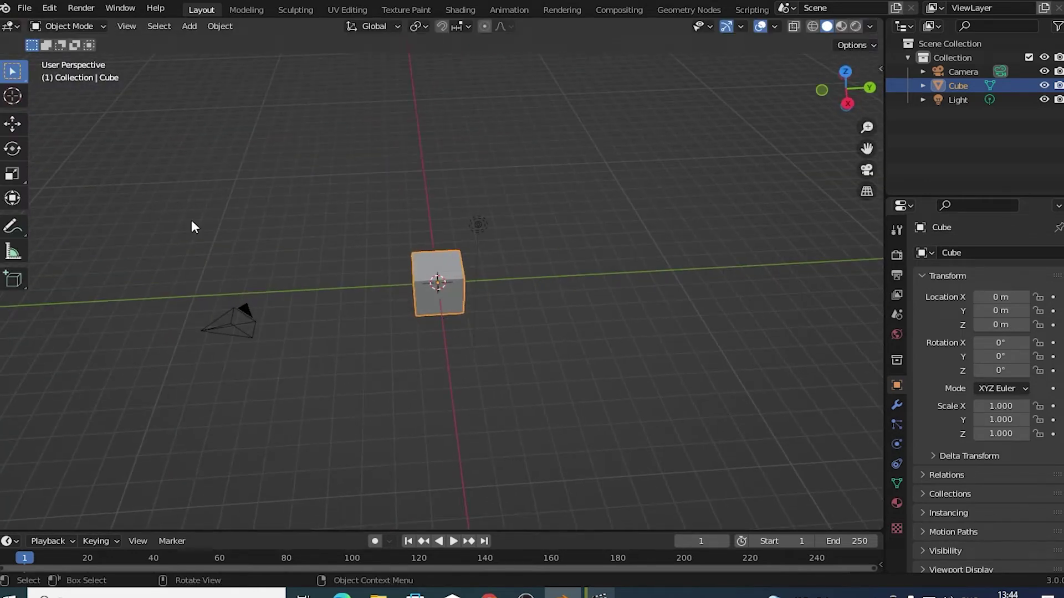
{"action": "mouse_move", "coordinate": [575, 330]}
{"action": "middle_mouse_down"}
{"action": "mouse_move", "coordinate": [523, 266]}
{"action": "mouse_move", "coordinate": [592, 292]}
{"action": "mouse_move", "coordinate": [401, 198]}
{"action": "middle_mouse_up"}
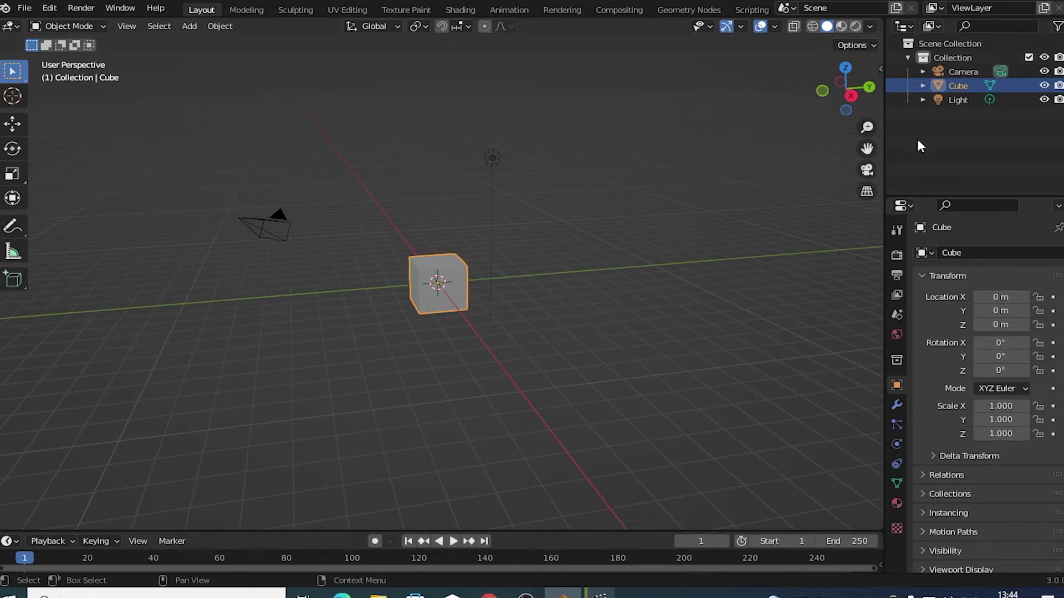
{"action": "left_click", "coordinate": [962, 73]}
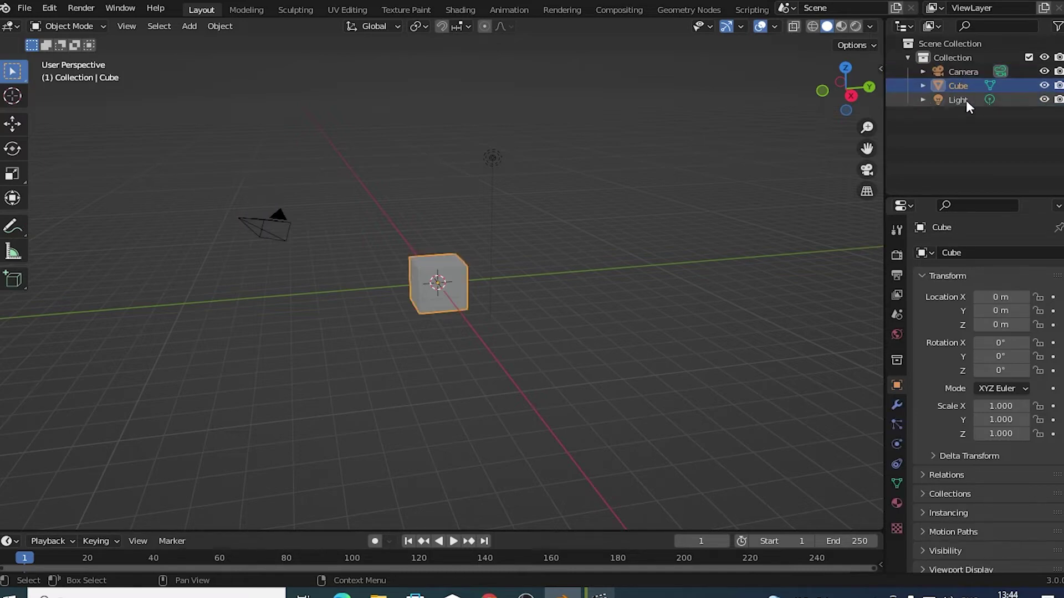
{"action": "left_click", "coordinate": [966, 100]}
{"action": "left_click", "coordinate": [966, 84]}
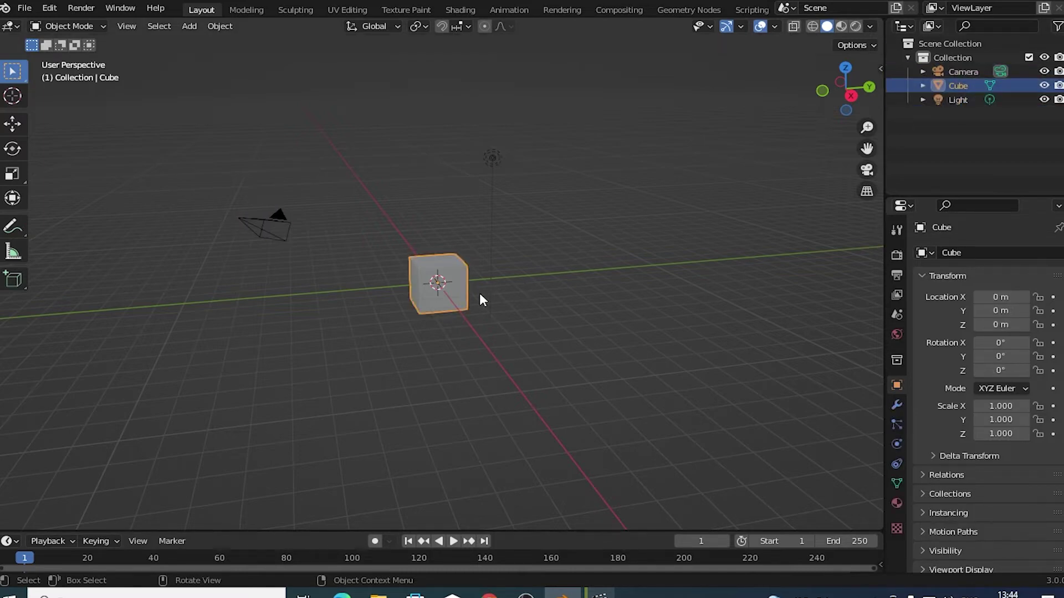
{"action": "mouse_move", "coordinate": [479, 293]}
{"action": "middle_mouse_down"}
{"action": "mouse_move", "coordinate": [448, 310]}
{"action": "mouse_move", "coordinate": [481, 299]}
{"action": "middle_mouse_up"}
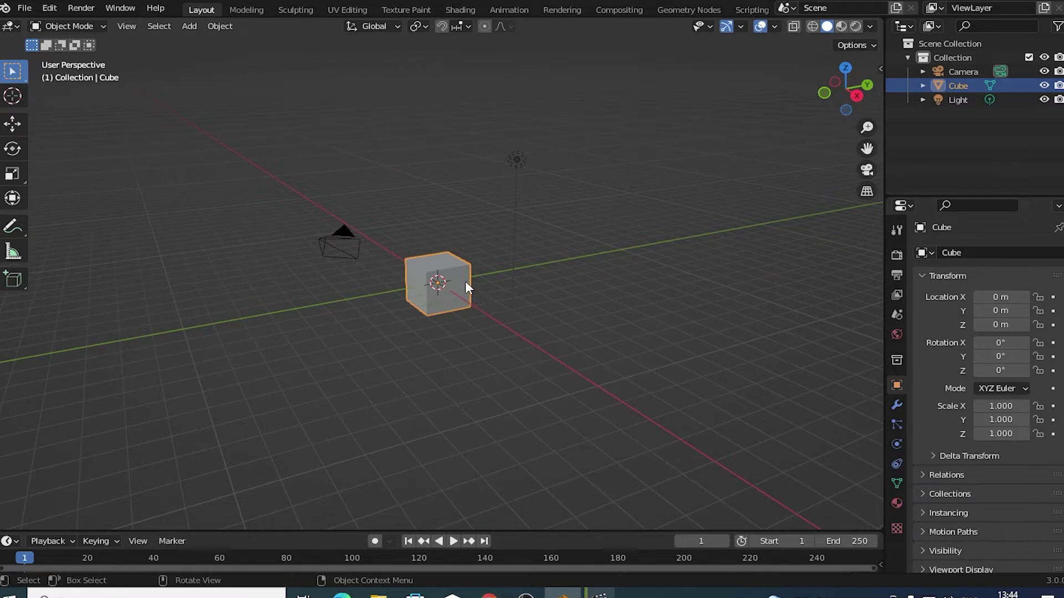
{"action": "key", "text": "shift+a"}
{"action": "left_click", "coordinate": [539, 300]}
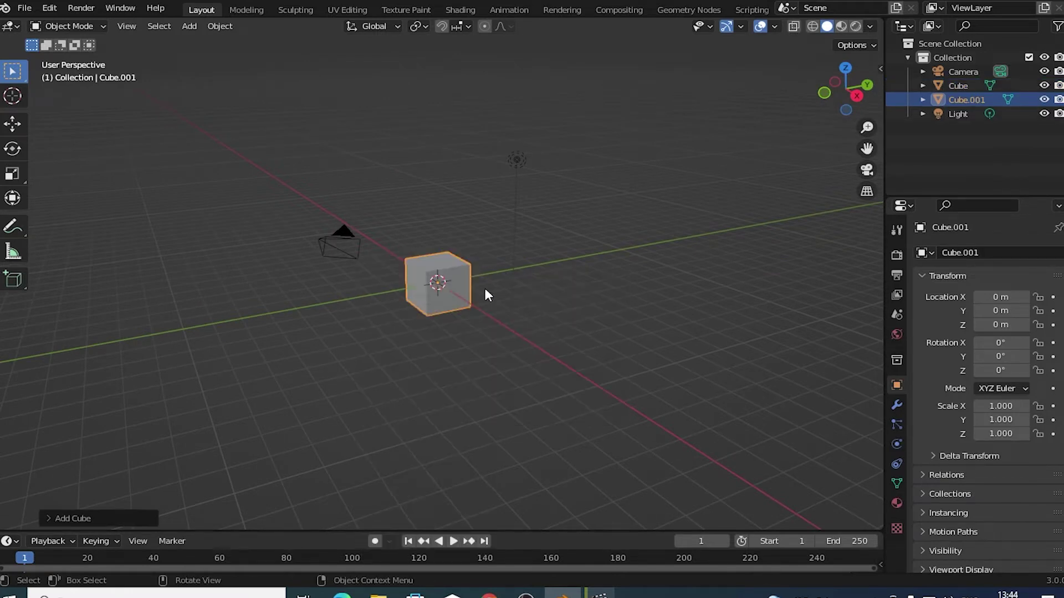
{"action": "key", "text": "g"}
{"action": "left_click", "coordinate": [480, 217]}
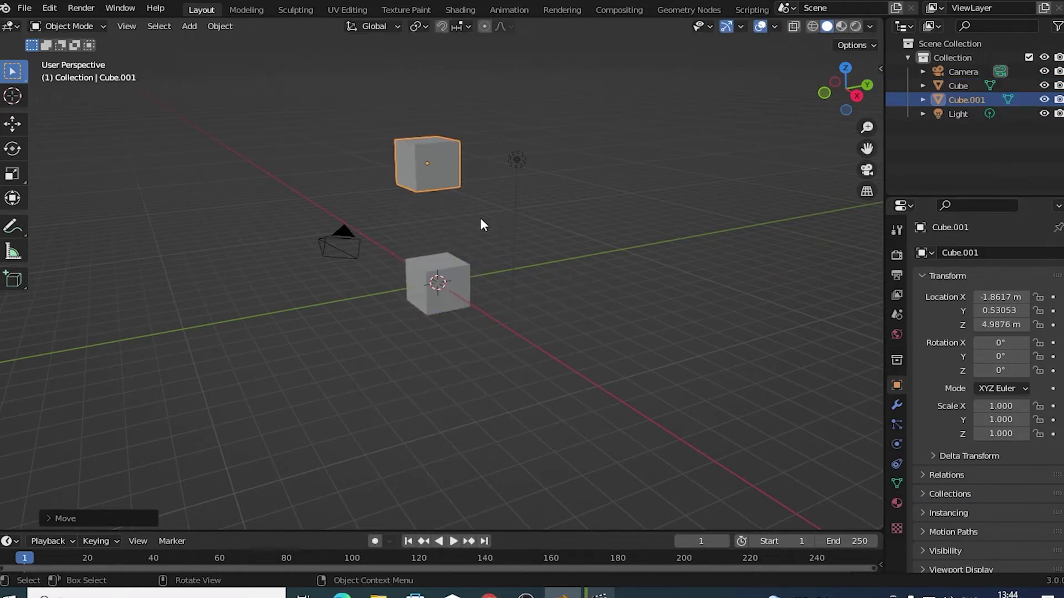
{"action": "middle_click_drag", "start_coordinate": [480, 217], "coordinate": [437, 213]}
{"action": "key", "text": "shift+a"}
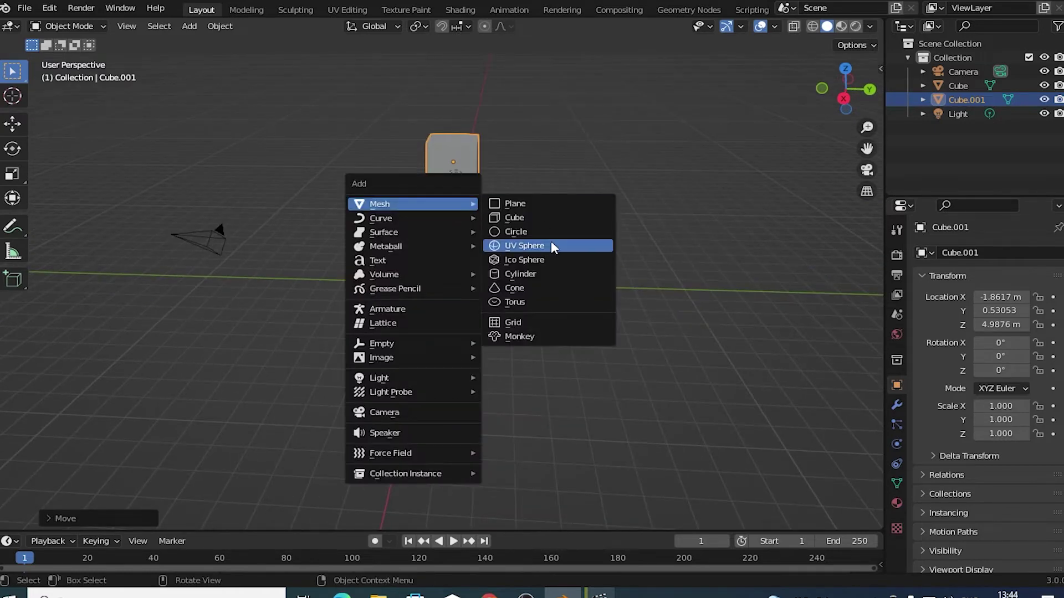
{"action": "left_click", "coordinate": [547, 231]}
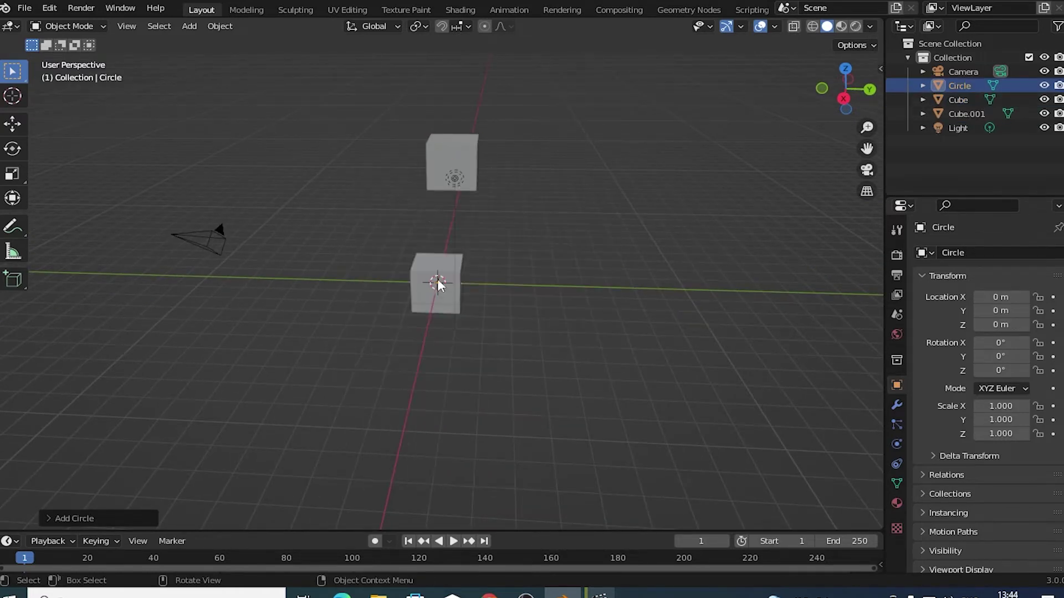
{"action": "key", "text": "g"}
{"action": "left_click", "coordinate": [343, 191]}
{"action": "mouse_move", "coordinate": [343, 191]}
{"action": "middle_mouse_down"}
{"action": "mouse_move", "coordinate": [349, 273]}
{"action": "mouse_move", "coordinate": [499, 228]}
{"action": "mouse_move", "coordinate": [472, 221]}
{"action": "mouse_move", "coordinate": [504, 269]}
{"action": "mouse_move", "coordinate": [531, 260]}
{"action": "middle_mouse_up"}
{"action": "key", "text": "ctrl+z"}
{"action": "key", "text": "ctrl+z"}
{"action": "key", "text": "alt+g"}
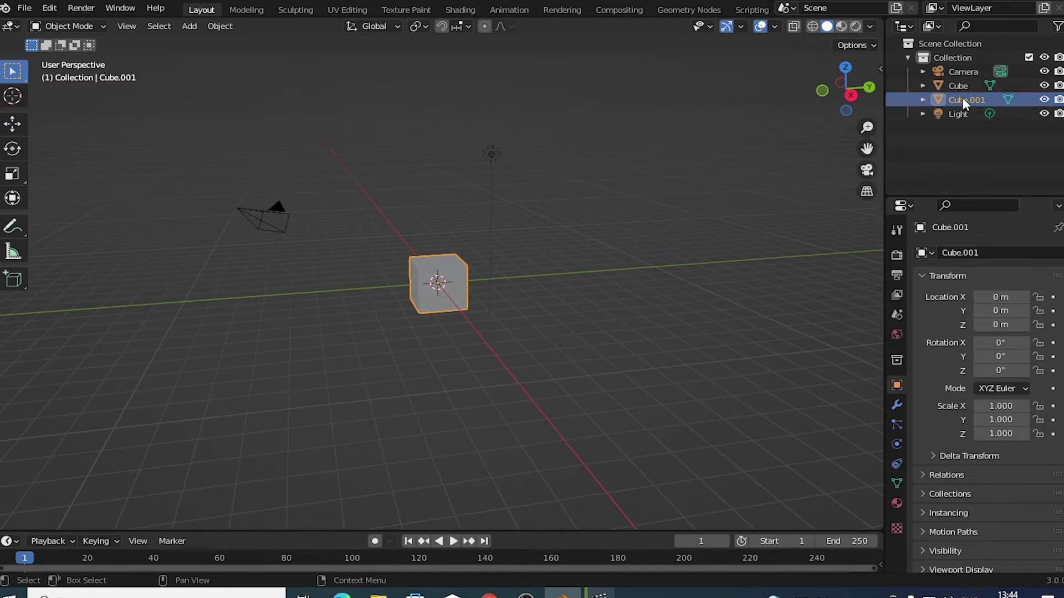
{"action": "key", "text": "Delete"}
{"action": "left_click", "coordinate": [972, 86]}
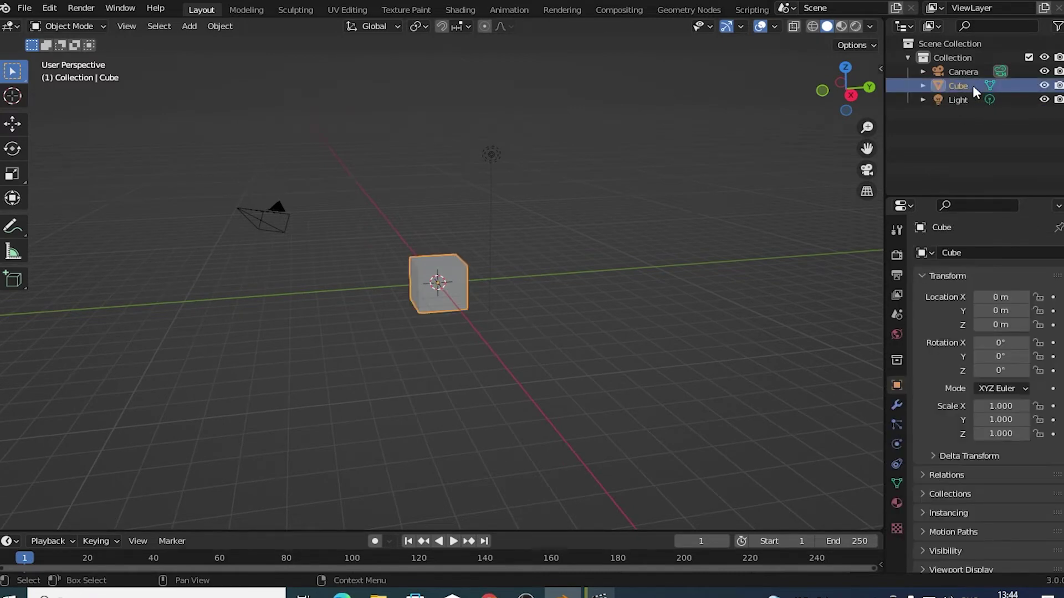
{"action": "left_click", "coordinate": [963, 124]}
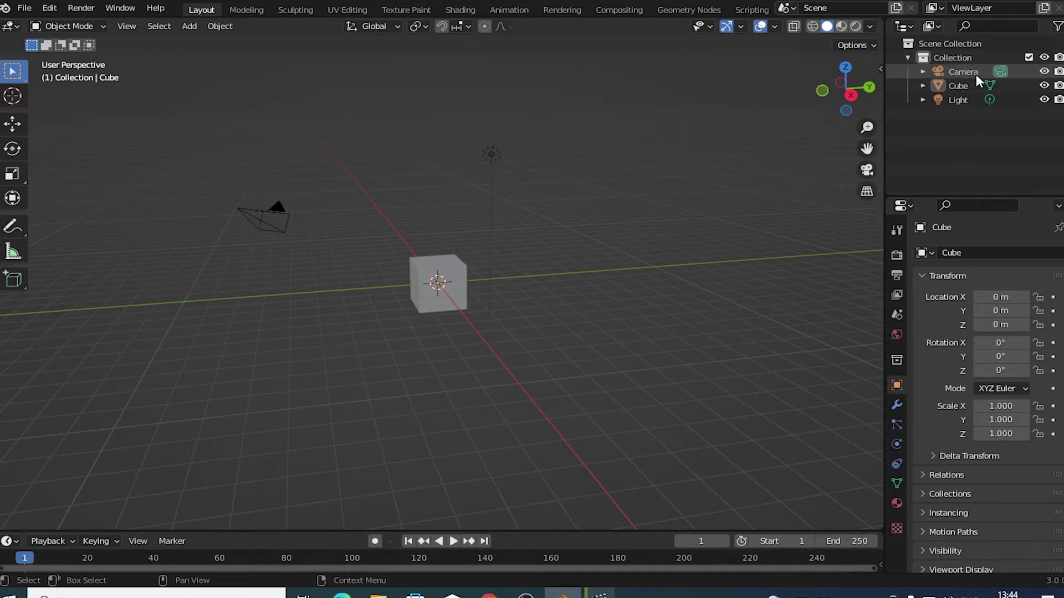
{"action": "left_click_drag", "start_coordinate": [967, 134], "coordinate": [927, 42]}
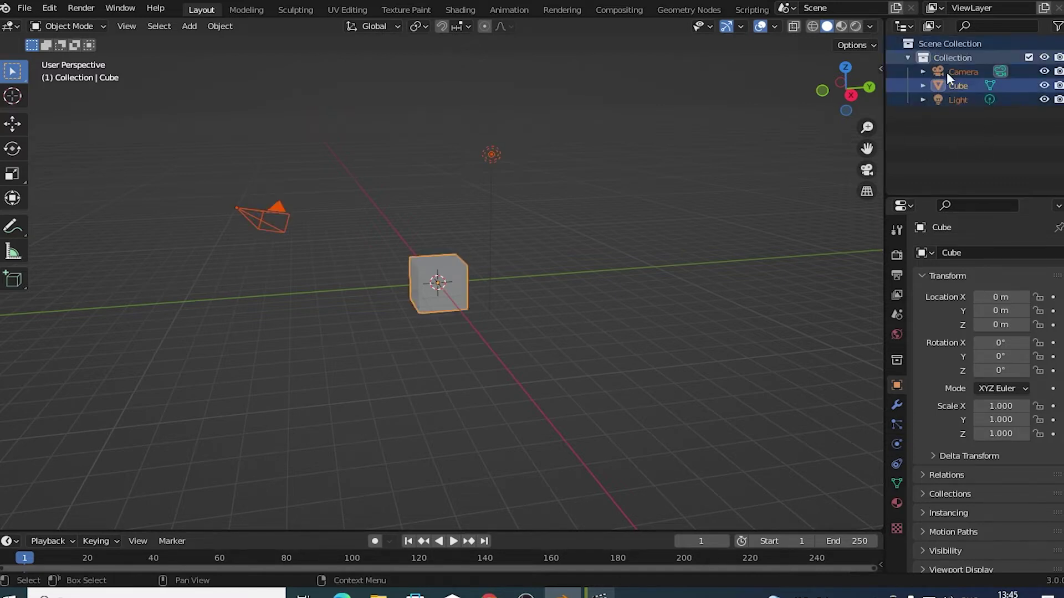
{"action": "left_click", "coordinate": [961, 155]}
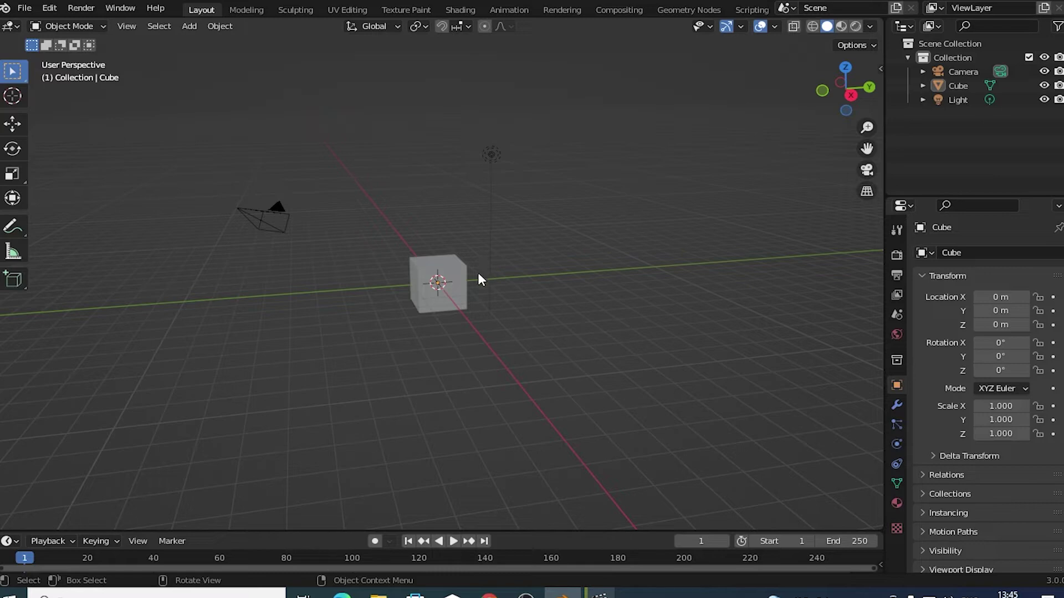
{"action": "key", "text": "a"}
{"action": "mouse_move", "coordinate": [544, 291]}
{"action": "middle_mouse_down"}
{"action": "mouse_move", "coordinate": [424, 307]}
{"action": "mouse_move", "coordinate": [505, 263]}
{"action": "middle_mouse_up"}
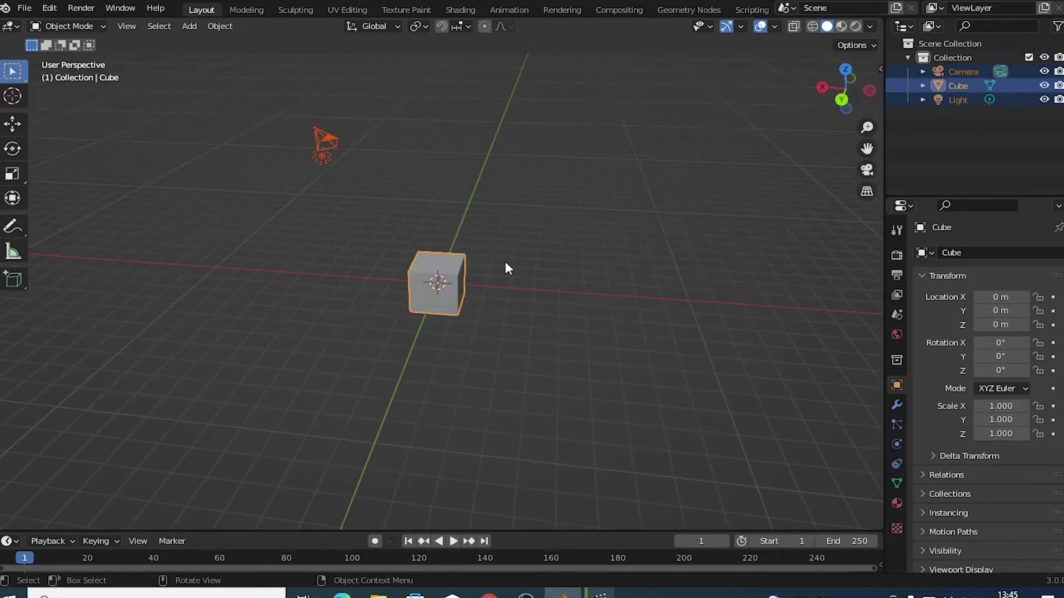
{"action": "middle_click_drag", "start_coordinate": [286, 311], "coordinate": [503, 333]}
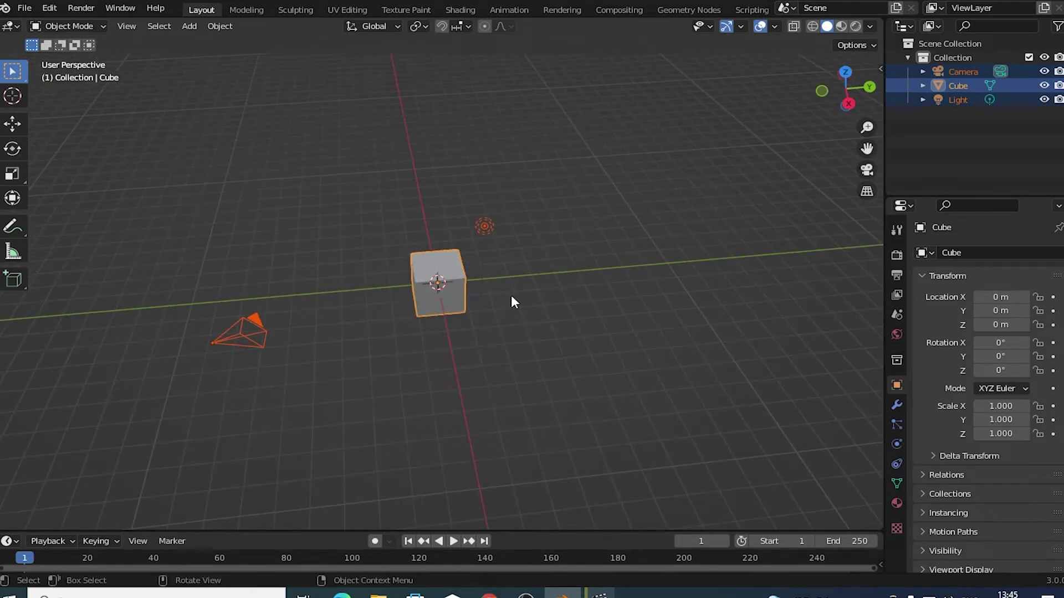
{"action": "key", "text": "alt+a"}
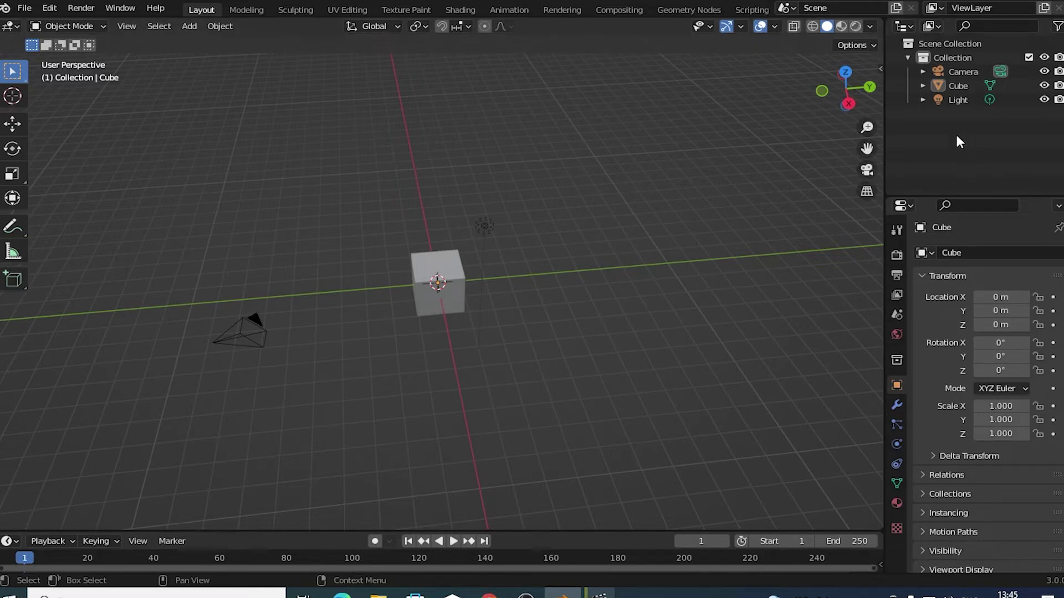
{"action": "key", "text": "a"}
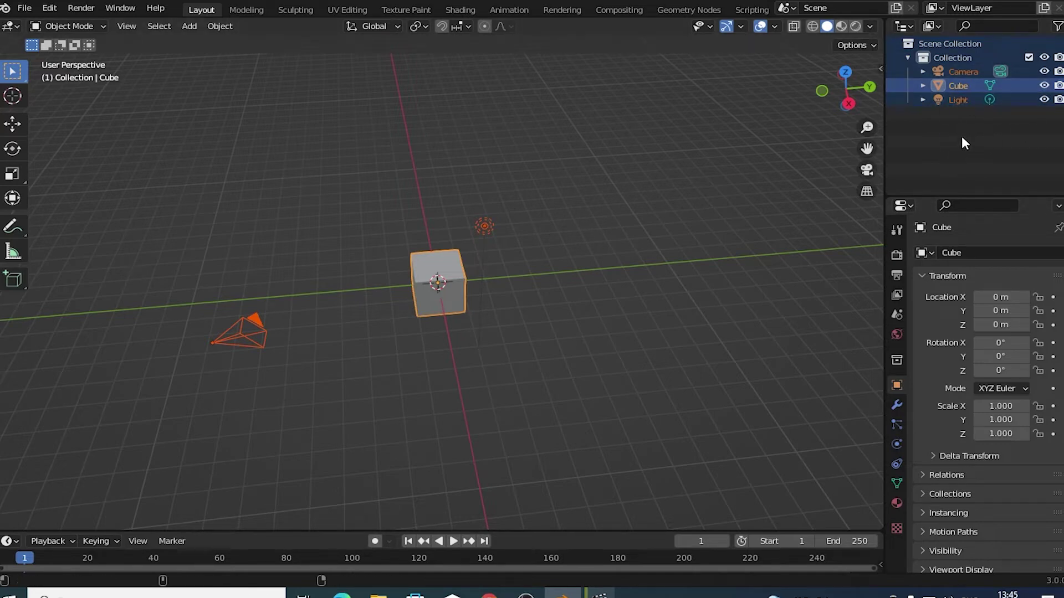
{"action": "left_click", "coordinate": [962, 137]}
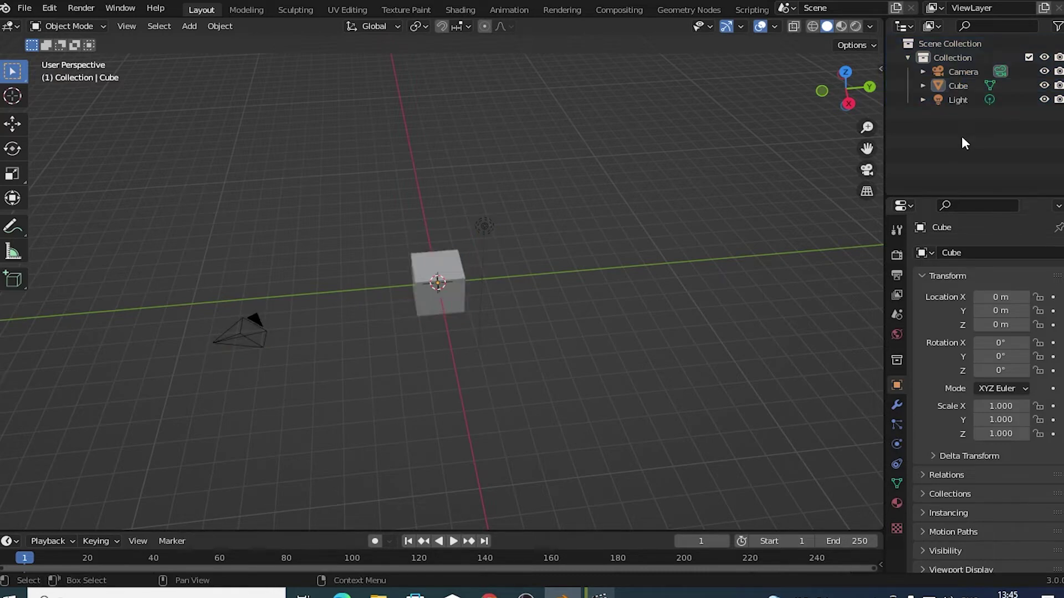
{"action": "mouse_move", "coordinate": [570, 254]}
{"action": "middle_mouse_down"}
{"action": "mouse_move", "coordinate": [510, 299]}
{"action": "mouse_move", "coordinate": [594, 268]}
{"action": "middle_mouse_up"}
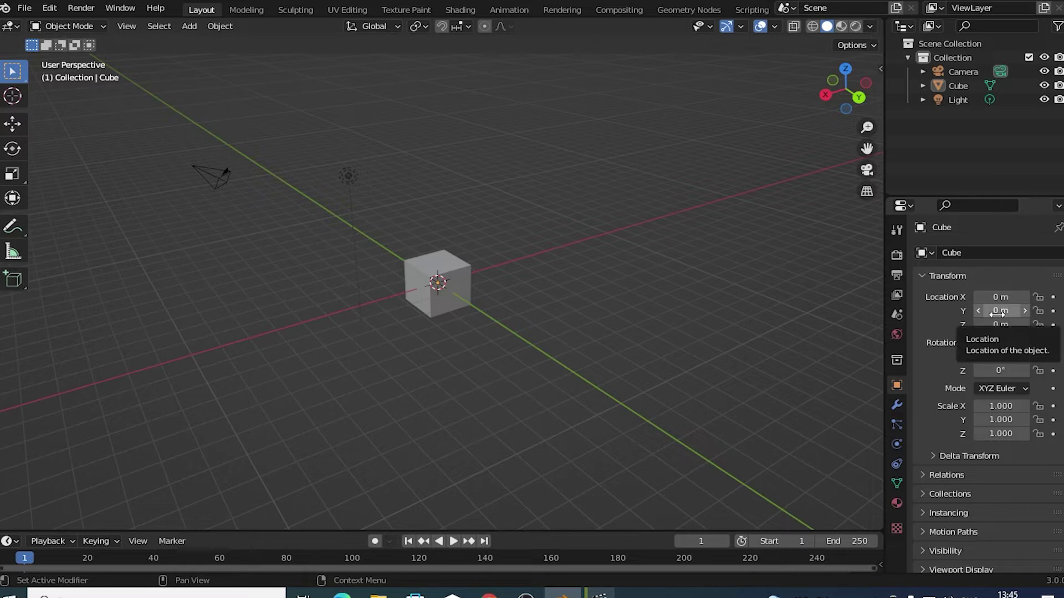
{"action": "mouse_move", "coordinate": [997, 313]}
{"action": "left_mouse_down"}
{"action": "mouse_move", "coordinate": [1025, 324]}
{"action": "mouse_move", "coordinate": [1020, 342]}
{"action": "left_mouse_up"}
{"action": "mouse_move", "coordinate": [1000, 407]}
{"action": "left_mouse_down"}
{"action": "mouse_move", "coordinate": [1025, 406]}
{"action": "mouse_move", "coordinate": [1014, 406]}
{"action": "mouse_move", "coordinate": [1025, 420]}
{"action": "mouse_move", "coordinate": [986, 419]}
{"action": "left_mouse_up"}
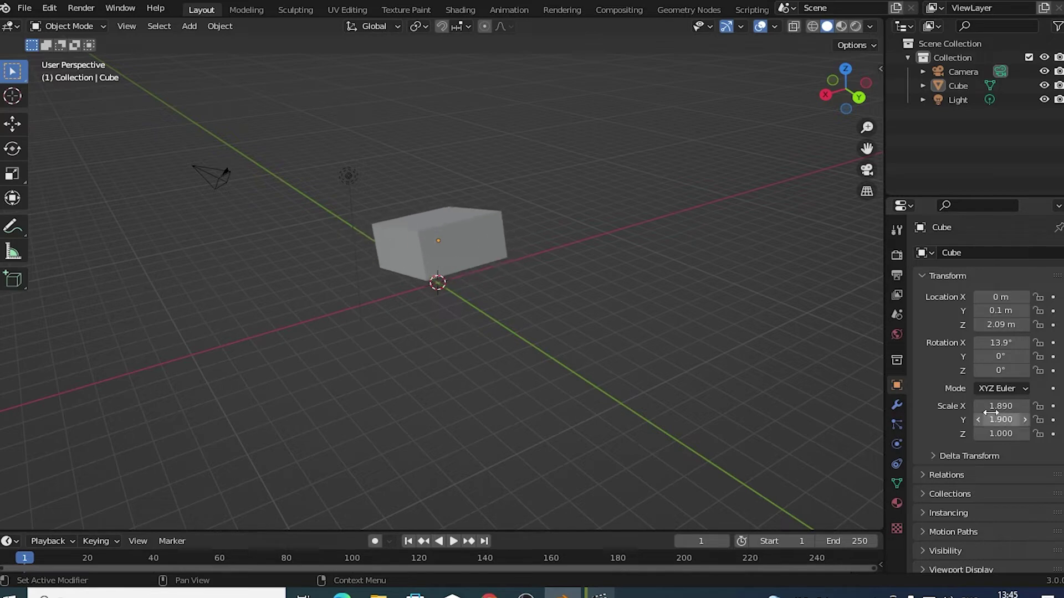
{"action": "left_click", "coordinate": [898, 256]}
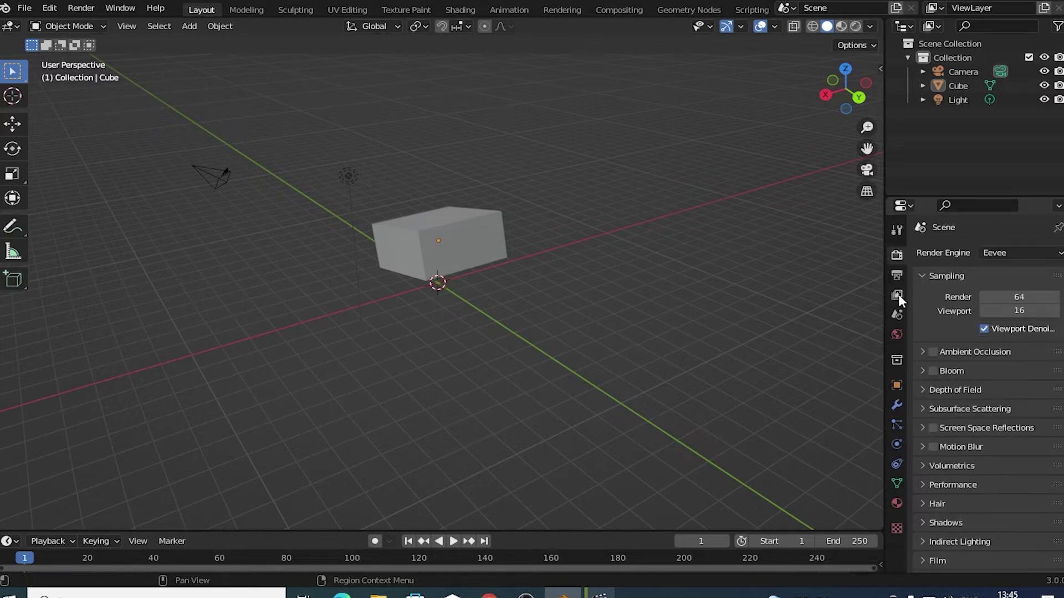
{"action": "left_click", "coordinate": [897, 275]}
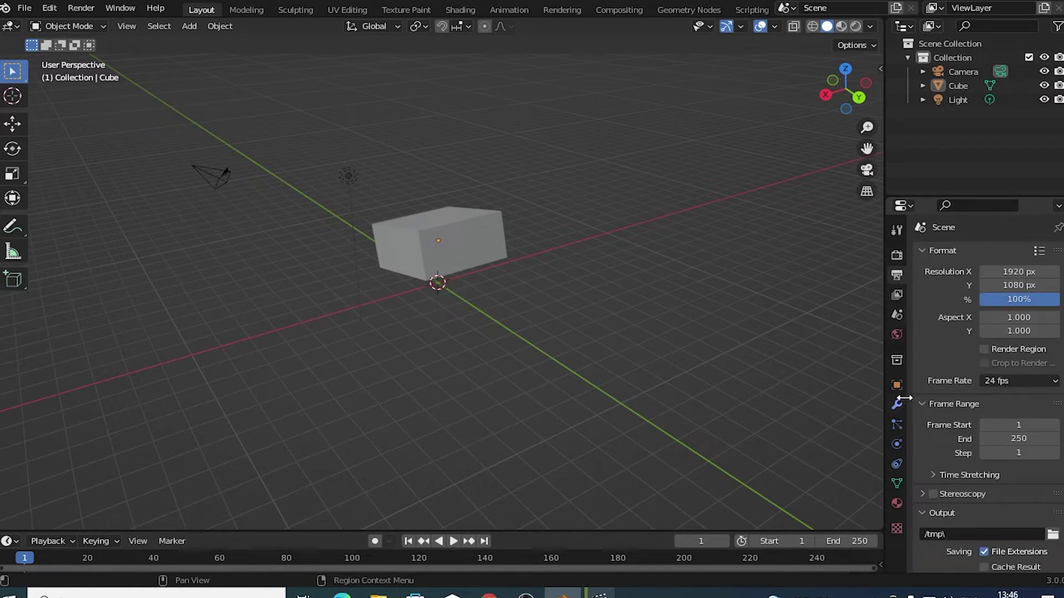
{"action": "left_click", "coordinate": [897, 484]}
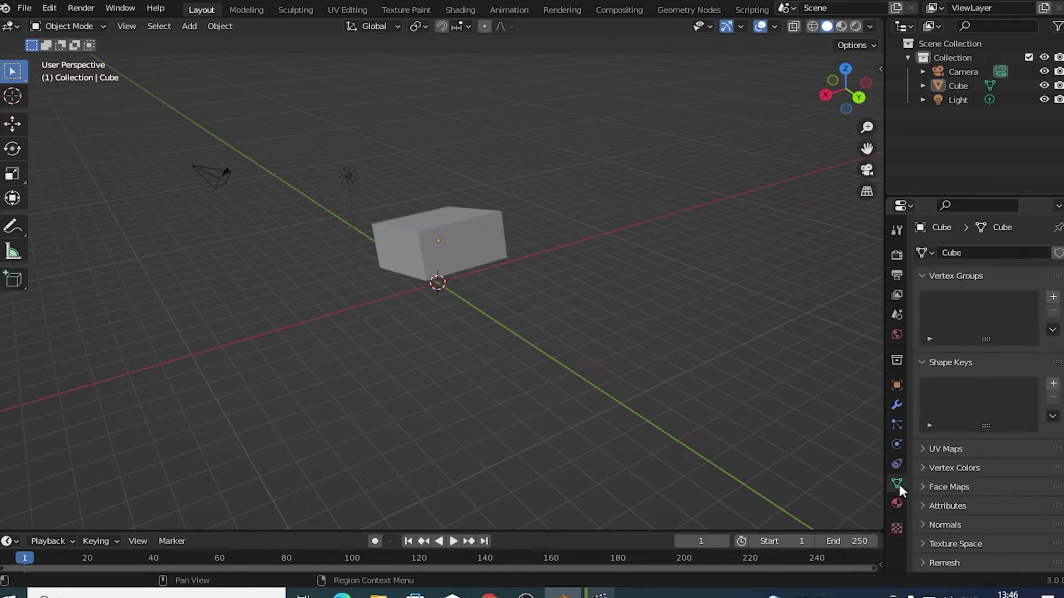
{"action": "left_click", "coordinate": [898, 231]}
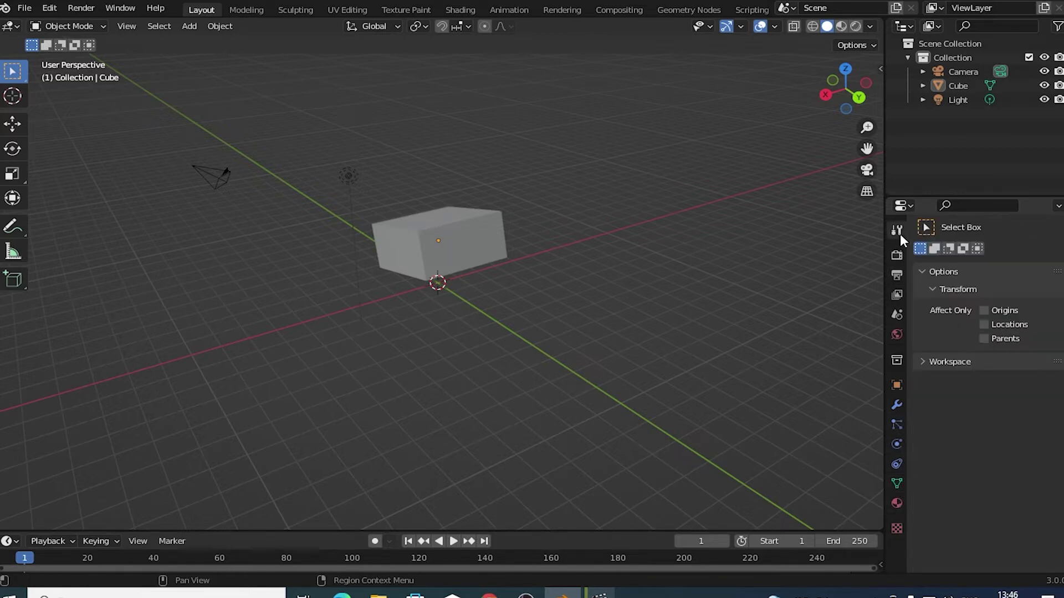
{"action": "left_click", "coordinate": [897, 336]}
{"action": "left_click", "coordinate": [897, 314]}
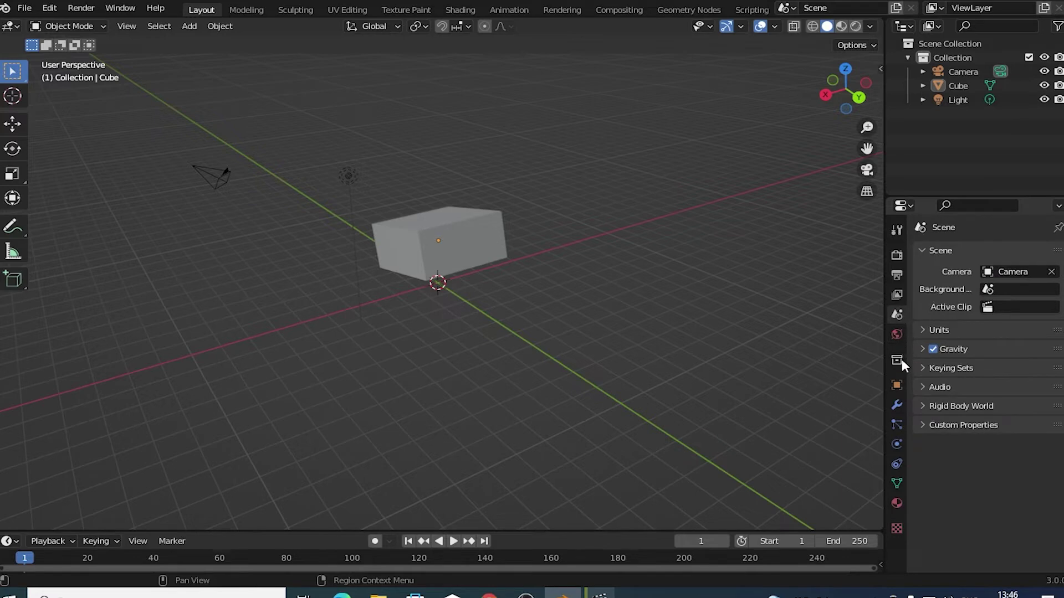
{"action": "left_click", "coordinate": [896, 386]}
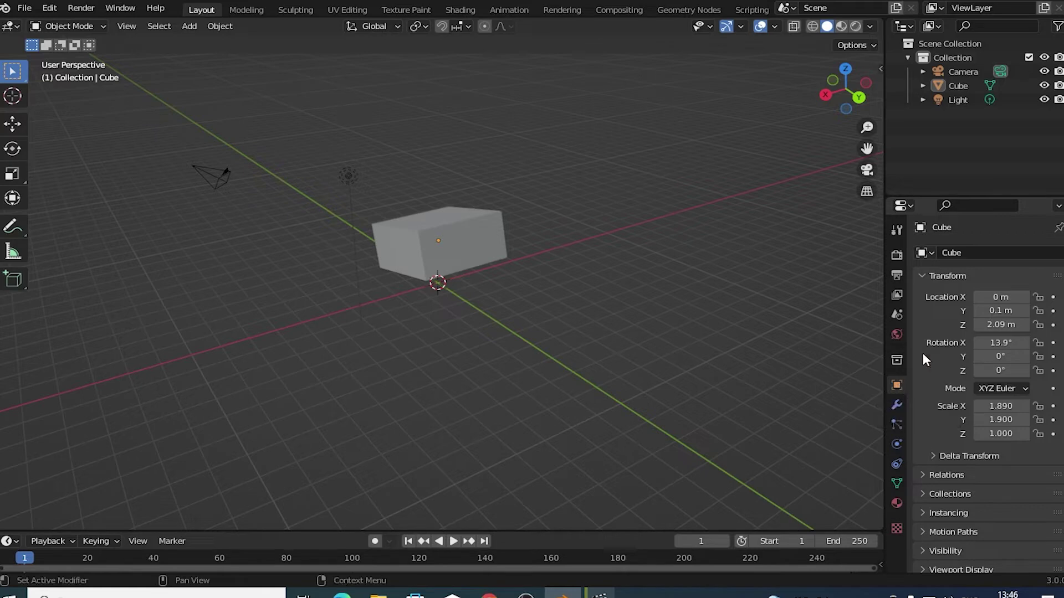
Select the Cube in the Outliner and delete it
{"action": "left_click_drag", "start_coordinate": [977, 114], "coordinate": [929, 48]}
{"action": "left_click", "coordinate": [952, 134]}
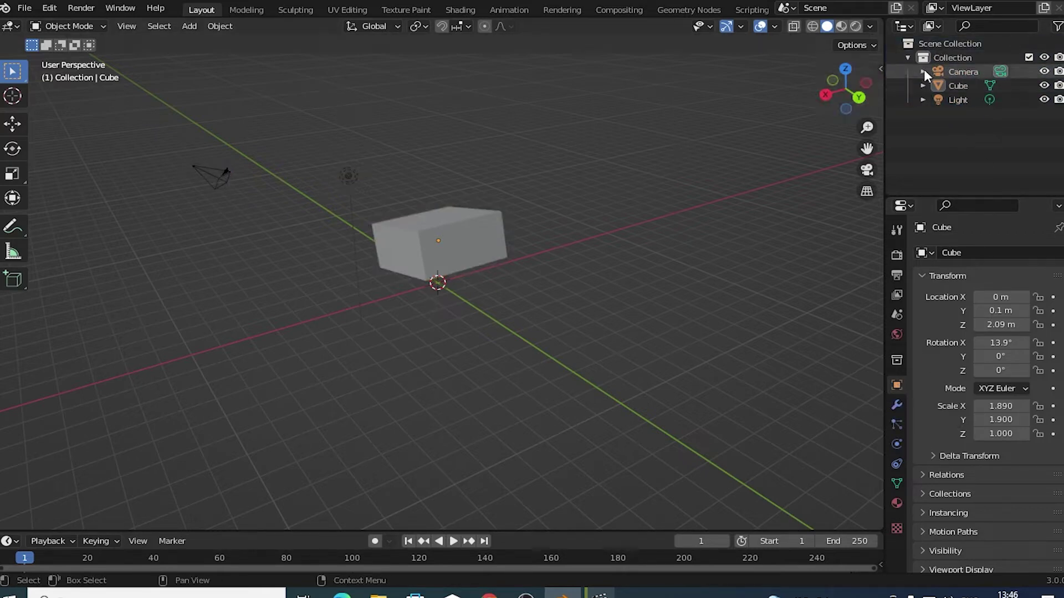
{"action": "left_click", "coordinate": [965, 70]}
{"action": "left_click", "coordinate": [962, 87]}
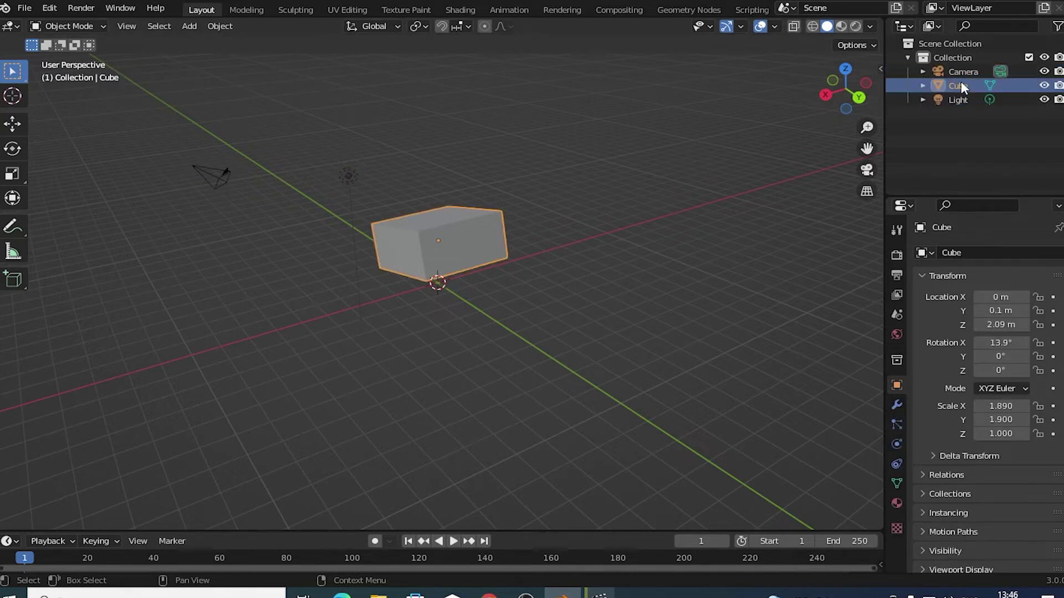
{"action": "key", "text": "x"}
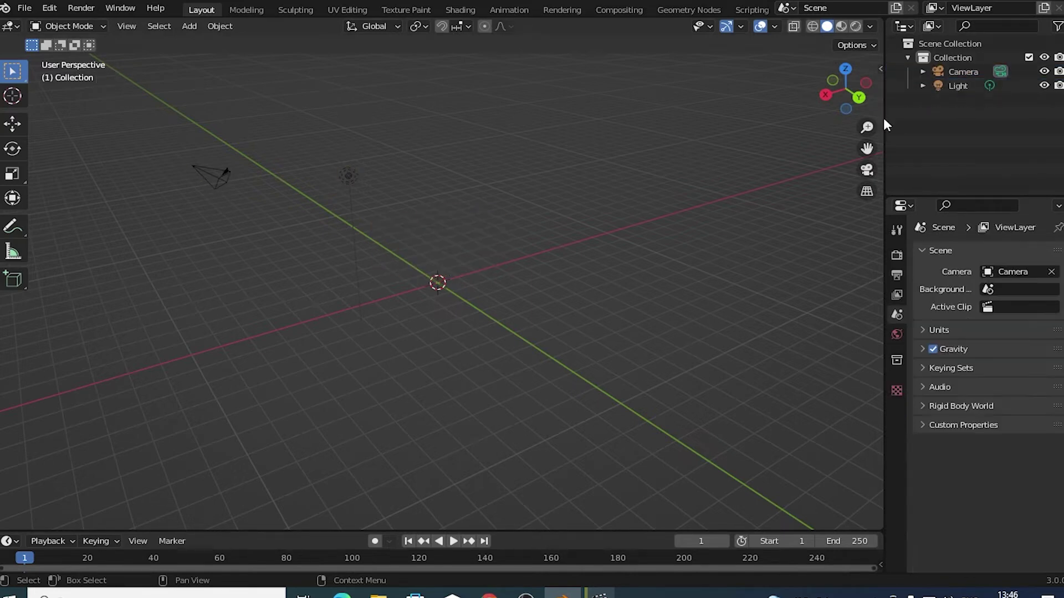
{"action": "key", "text": "ctrl+a"}
Add a new mesh cube at the world origin with Shift+A and view it from several angles
{"action": "key", "text": "shift+a"}
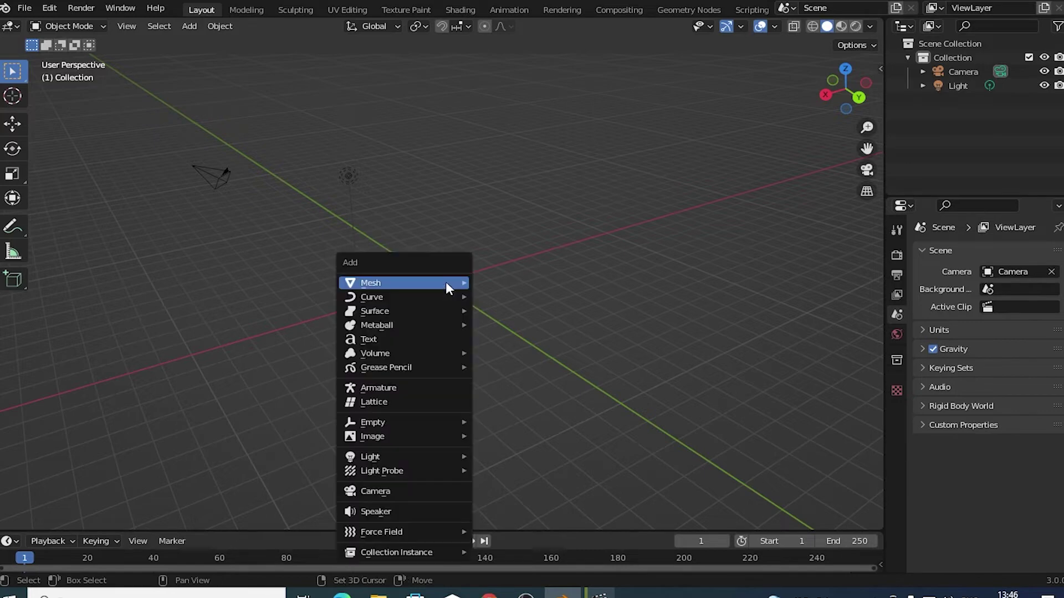
{"action": "left_click", "coordinate": [515, 298]}
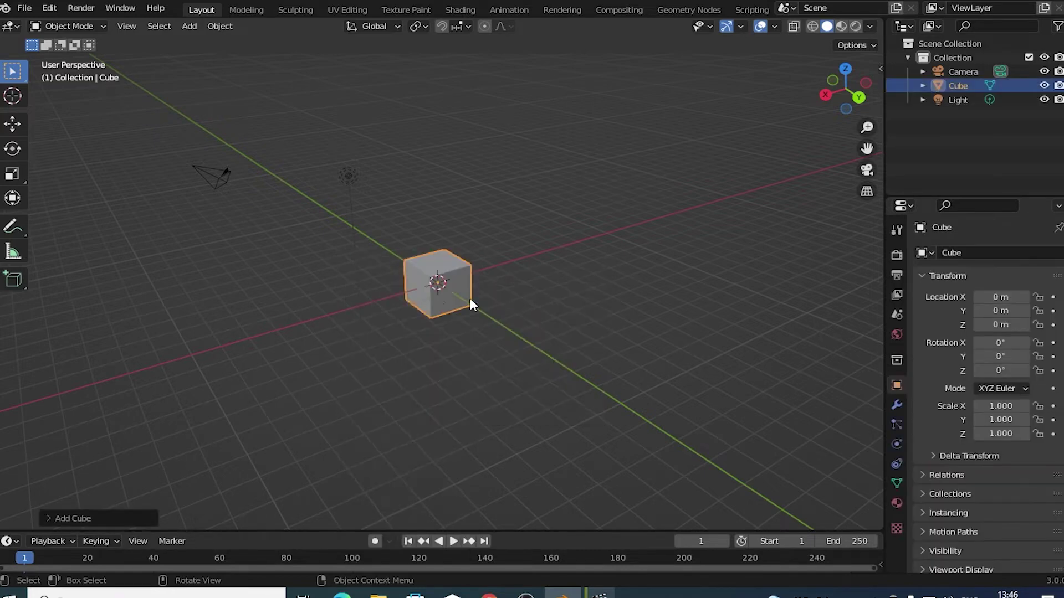
{"action": "mouse_move", "coordinate": [469, 298]}
{"action": "middle_mouse_down"}
{"action": "mouse_move", "coordinate": [513, 305]}
{"action": "mouse_move", "coordinate": [590, 284]}
{"action": "mouse_move", "coordinate": [497, 285]}
{"action": "mouse_move", "coordinate": [451, 321]}
{"action": "mouse_move", "coordinate": [865, 226]}
{"action": "middle_mouse_up"}
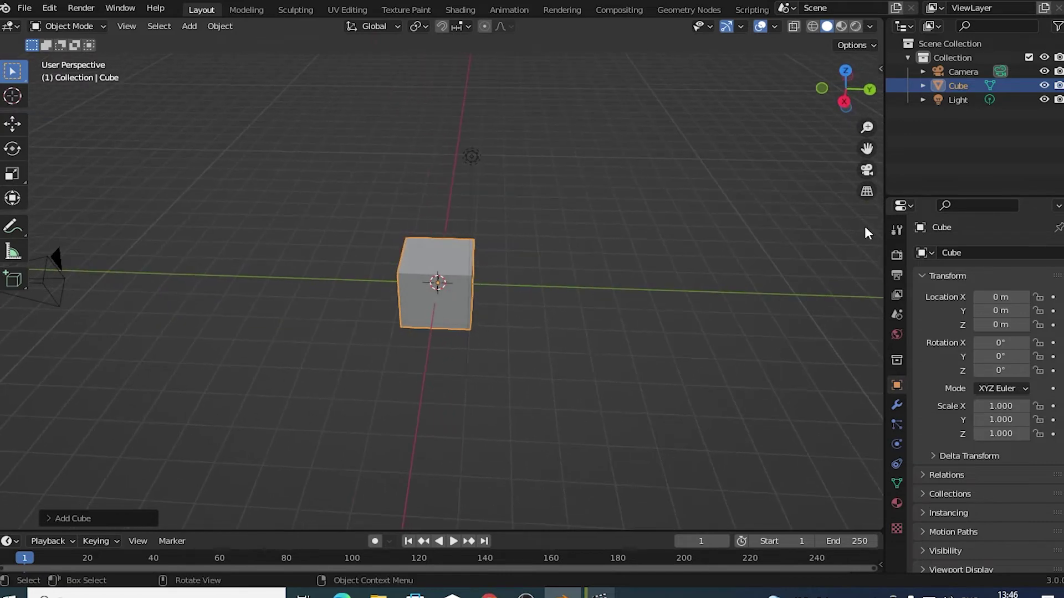
{"action": "left_click", "coordinate": [966, 136]}
{"action": "mouse_move", "coordinate": [563, 294]}
{"action": "middle_mouse_down"}
{"action": "mouse_move", "coordinate": [510, 291]}
{"action": "mouse_move", "coordinate": [518, 296]}
{"action": "middle_mouse_up"}
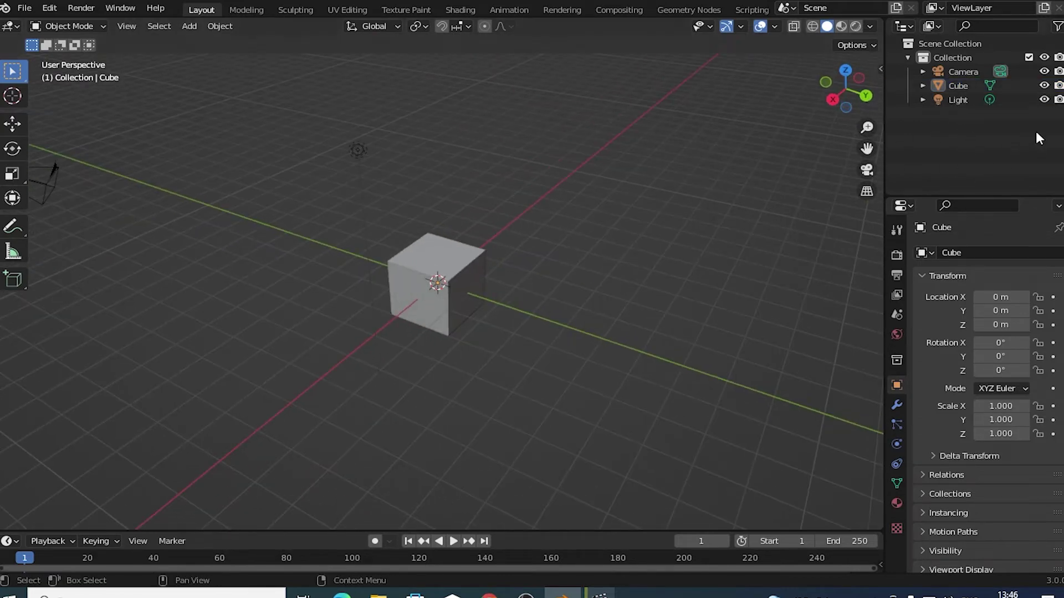
{"action": "left_click", "coordinate": [1044, 85]}
{"action": "mouse_move", "coordinate": [632, 266]}
{"action": "middle_mouse_down"}
{"action": "mouse_move", "coordinate": [616, 258]}
{"action": "mouse_move", "coordinate": [663, 252]}
{"action": "mouse_move", "coordinate": [591, 274]}
{"action": "mouse_move", "coordinate": [565, 201]}
{"action": "middle_mouse_up"}
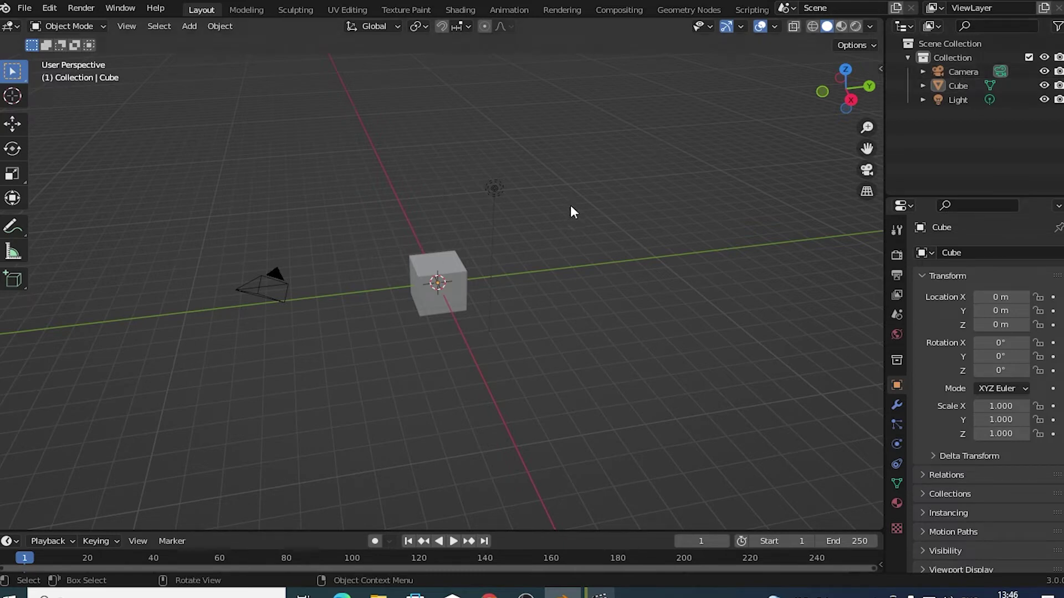
{"action": "middle_click_drag", "start_coordinate": [458, 290], "coordinate": [447, 286]}
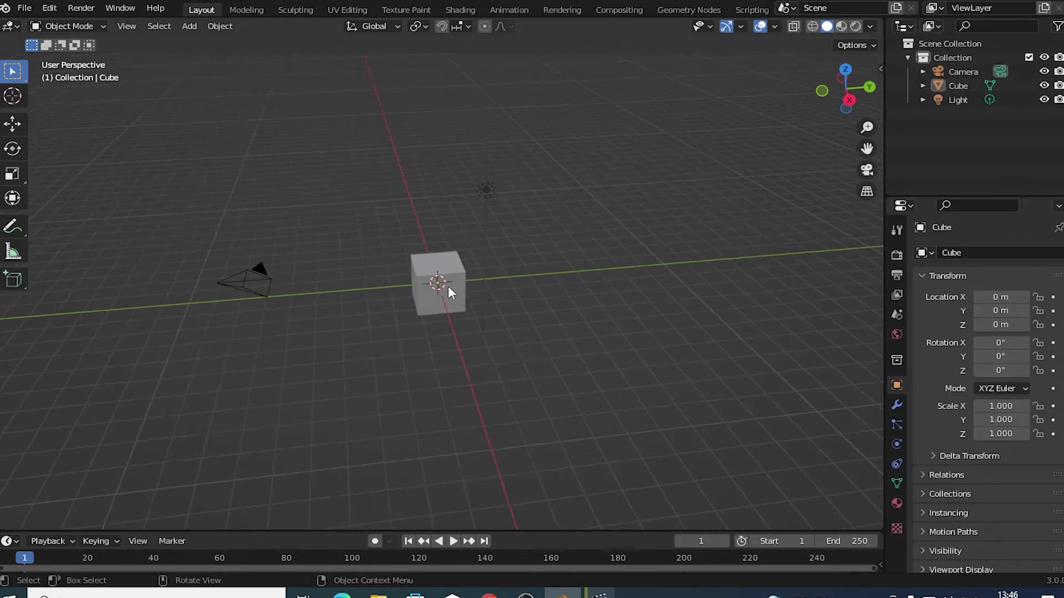
{"action": "left_click", "coordinate": [1044, 86]}
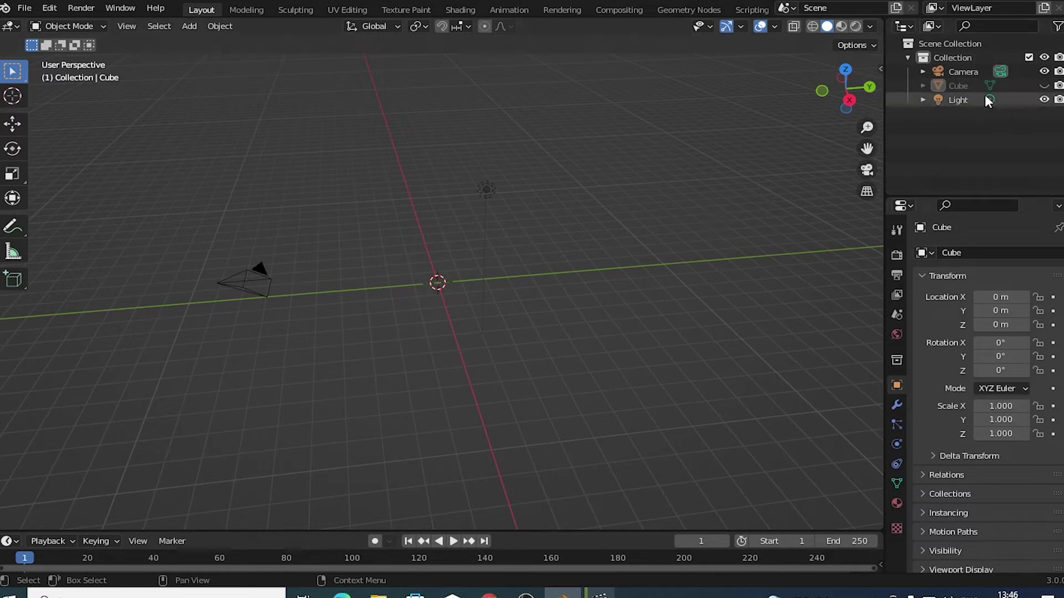
{"action": "left_click", "coordinate": [1044, 86]}
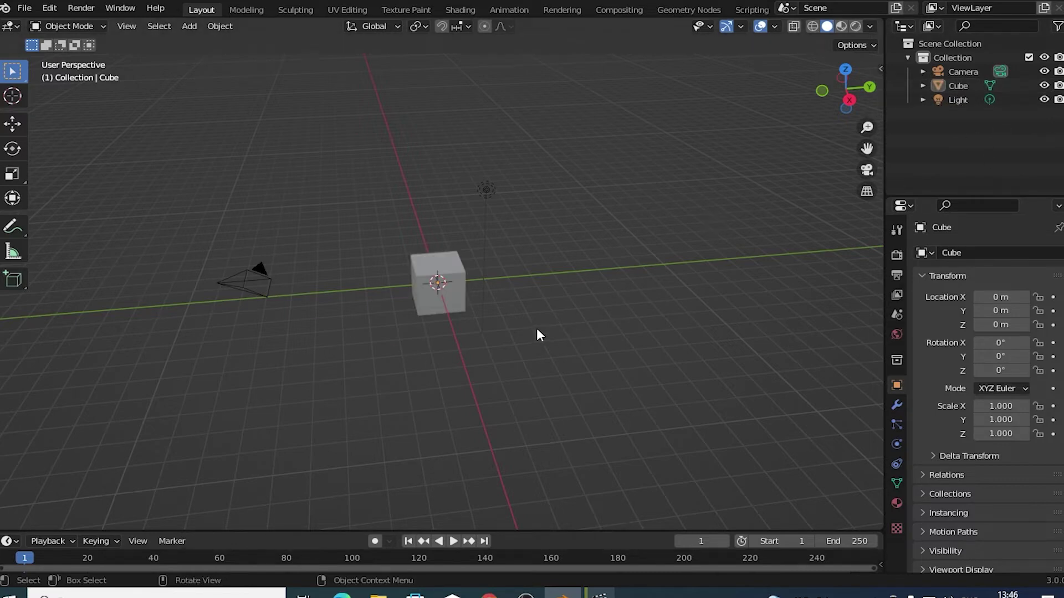
{"action": "mouse_move", "coordinate": [536, 335]}
{"action": "middle_mouse_down"}
{"action": "mouse_move", "coordinate": [266, 299]}
{"action": "mouse_move", "coordinate": [537, 310]}
{"action": "middle_mouse_up"}
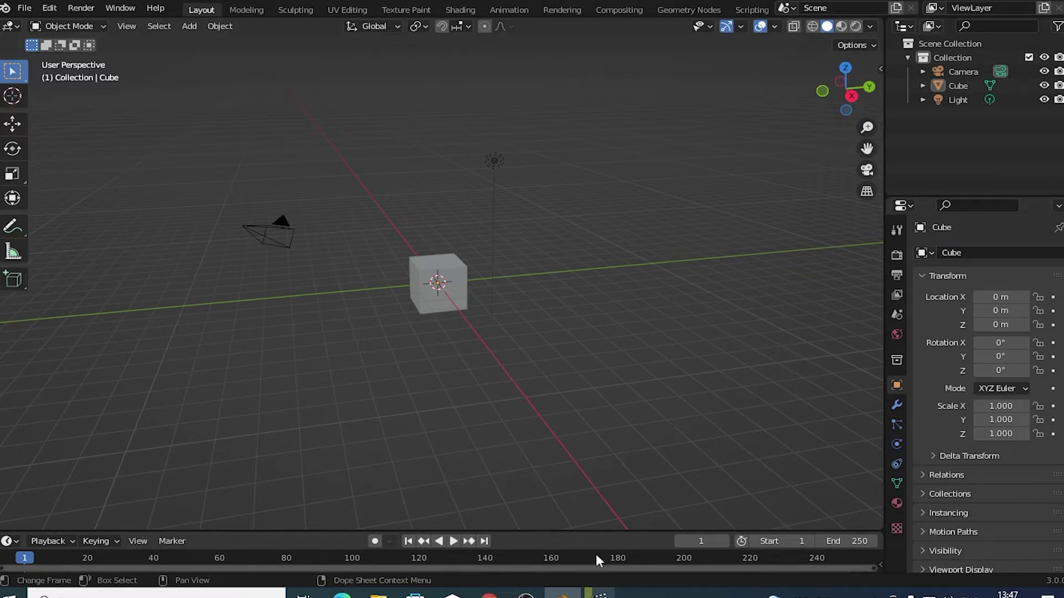
Play the animation briefly, move the current frame back to 0, and stop playback
{"action": "key", "text": "space"}
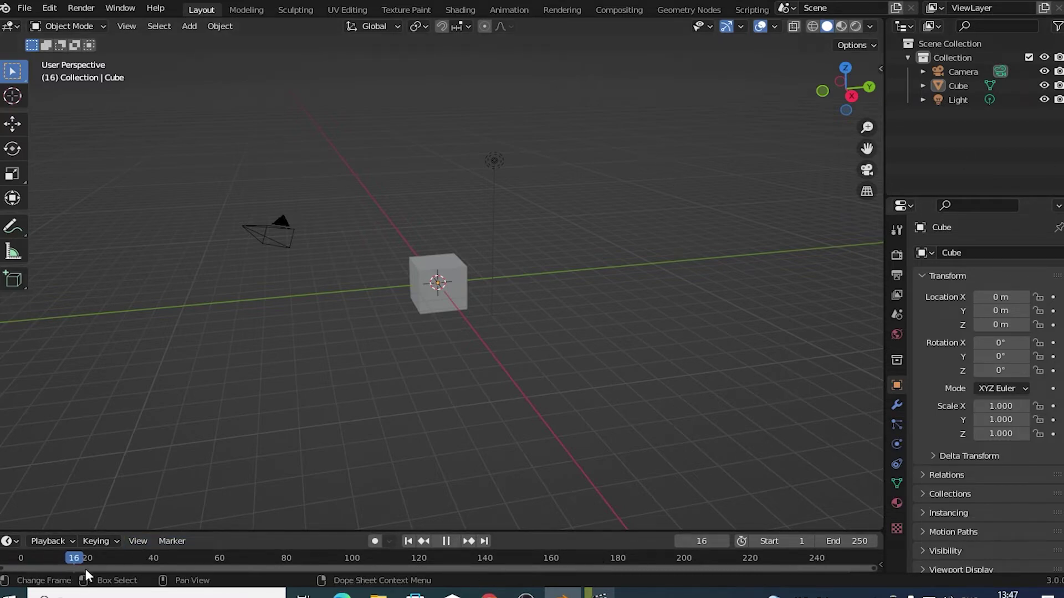
{"action": "left_click_drag", "start_coordinate": [86, 573], "coordinate": [20, 560]}
{"action": "key", "text": "space"}
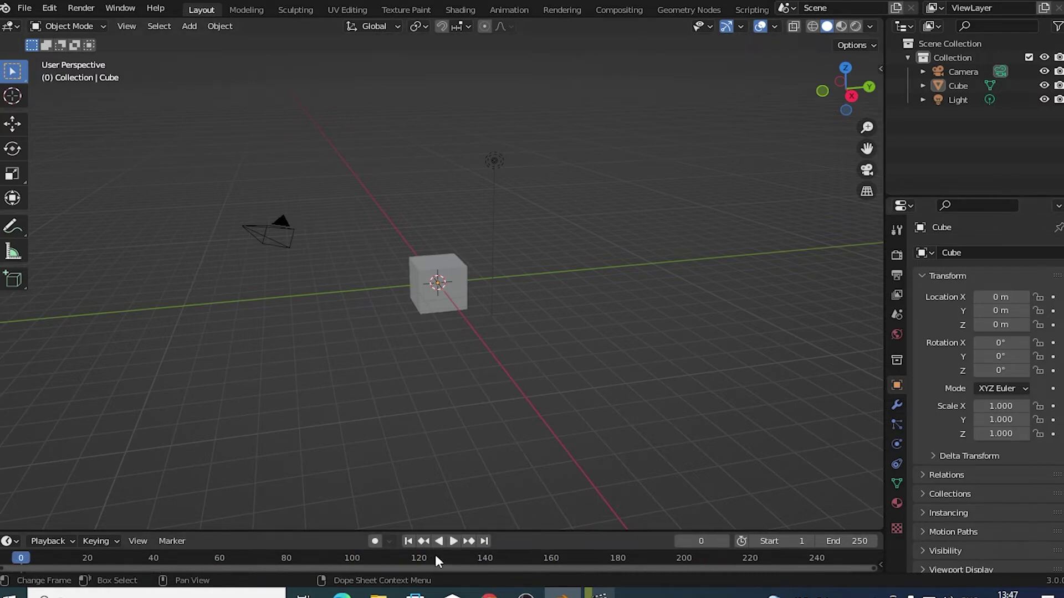
{"action": "mouse_move", "coordinate": [356, 394]}
{"action": "middle_mouse_down"}
{"action": "mouse_move", "coordinate": [327, 394]}
{"action": "mouse_move", "coordinate": [333, 352]}
{"action": "mouse_move", "coordinate": [423, 397]}
{"action": "mouse_move", "coordinate": [335, 395]}
{"action": "middle_mouse_up"}
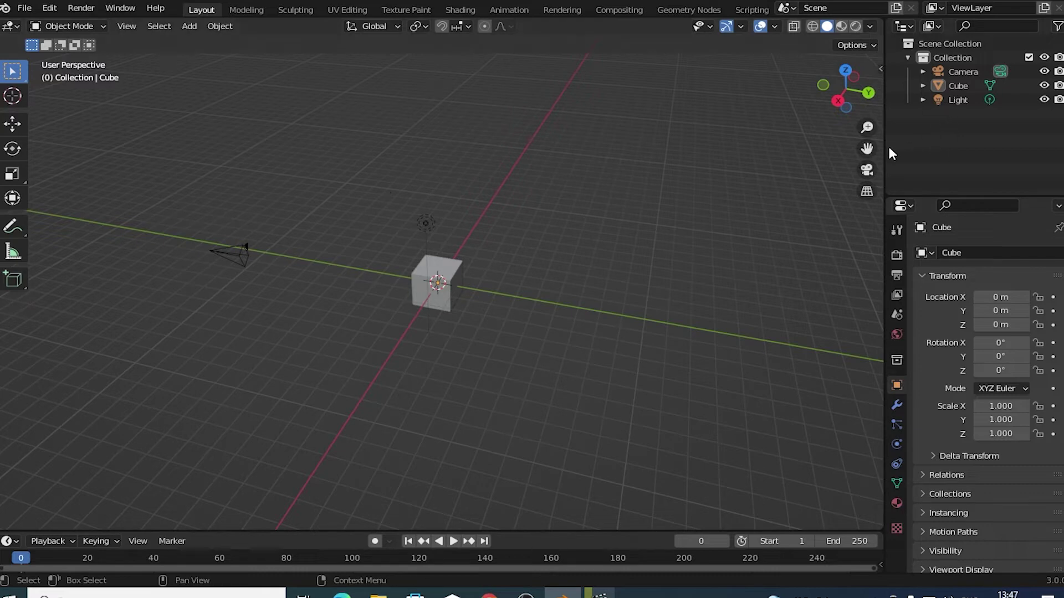
Shrink the 3D viewport to widen the outliner and properties areas, and heighten the timeline
{"action": "mouse_move", "coordinate": [887, 149]}
{"action": "left_mouse_down"}
{"action": "mouse_move", "coordinate": [672, 168]}
{"action": "mouse_move", "coordinate": [831, 170]}
{"action": "mouse_move", "coordinate": [657, 177]}
{"action": "mouse_move", "coordinate": [975, 175]}
{"action": "mouse_move", "coordinate": [883, 187]}
{"action": "left_mouse_up"}
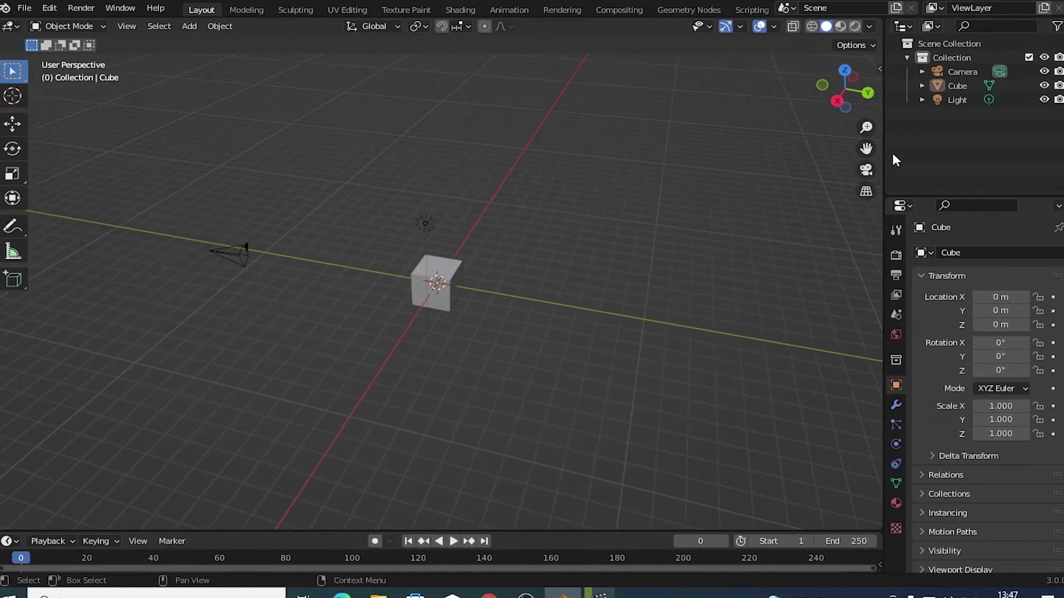
{"action": "left_click_drag", "start_coordinate": [884, 149], "coordinate": [882, 153]}
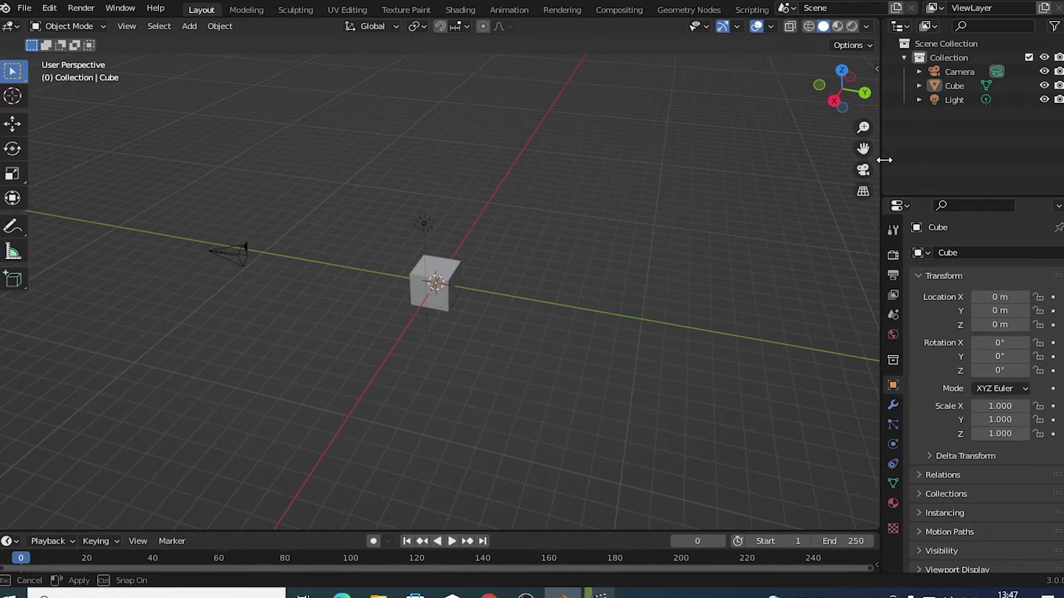
{"action": "mouse_move", "coordinate": [880, 227]}
{"action": "left_mouse_down"}
{"action": "mouse_move", "coordinate": [689, 227]}
{"action": "mouse_move", "coordinate": [917, 227]}
{"action": "left_mouse_up"}
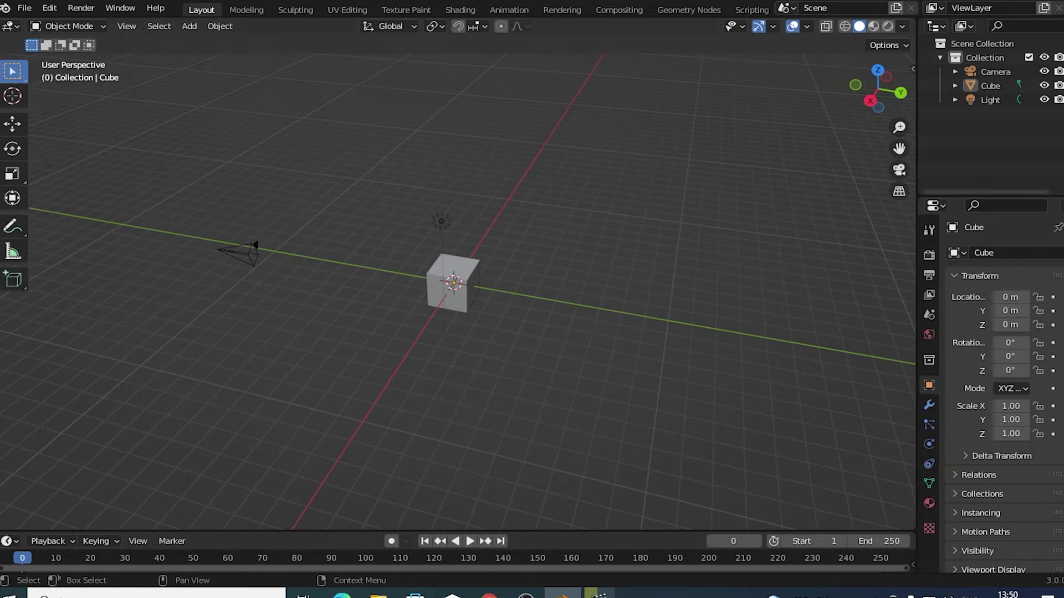
{"action": "left_click_drag", "start_coordinate": [915, 144], "coordinate": [700, 144]}
{"action": "mouse_move", "coordinate": [435, 527]}
{"action": "left_mouse_down"}
{"action": "mouse_move", "coordinate": [439, 349]}
{"action": "mouse_move", "coordinate": [437, 427]}
{"action": "left_mouse_up"}
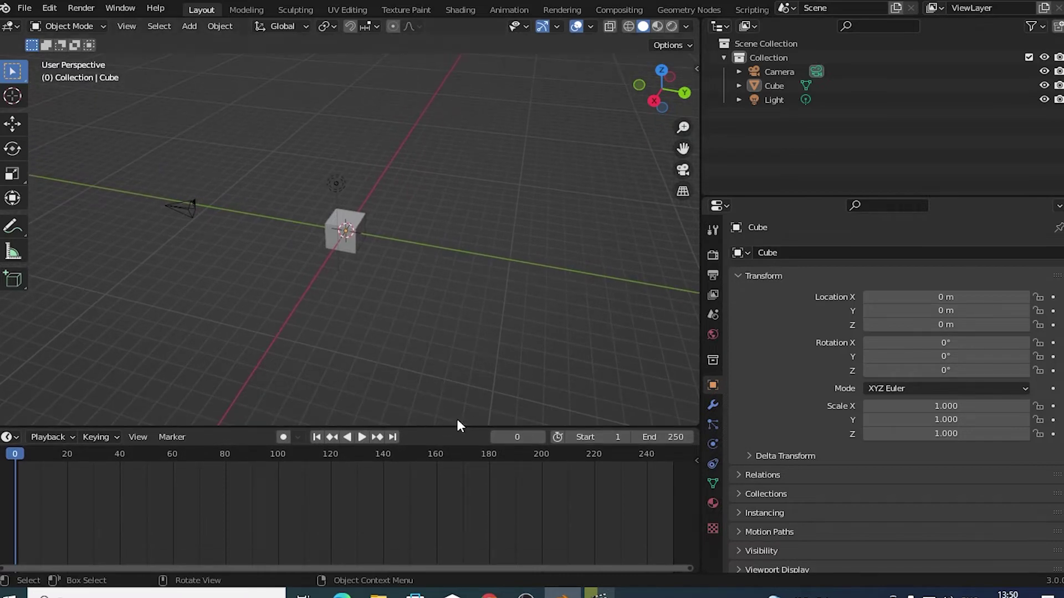
Fine-tune the timeline height and the width of the side areas
{"action": "left_click_drag", "start_coordinate": [472, 427], "coordinate": [467, 421]}
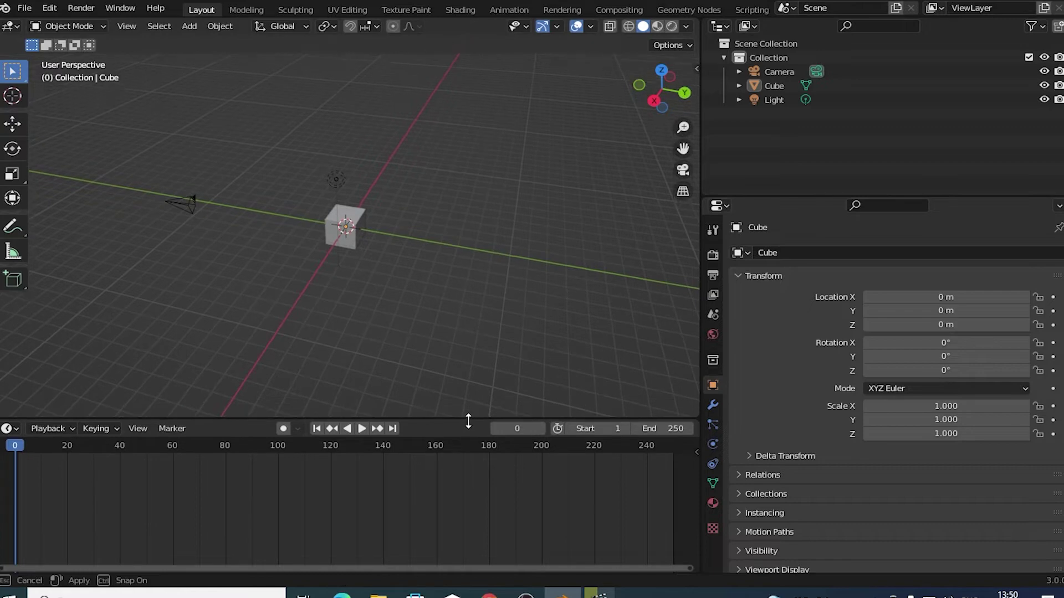
{"action": "mouse_move", "coordinate": [698, 228]}
{"action": "left_mouse_down"}
{"action": "mouse_move", "coordinate": [707, 228]}
{"action": "mouse_move", "coordinate": [673, 228]}
{"action": "left_mouse_up"}
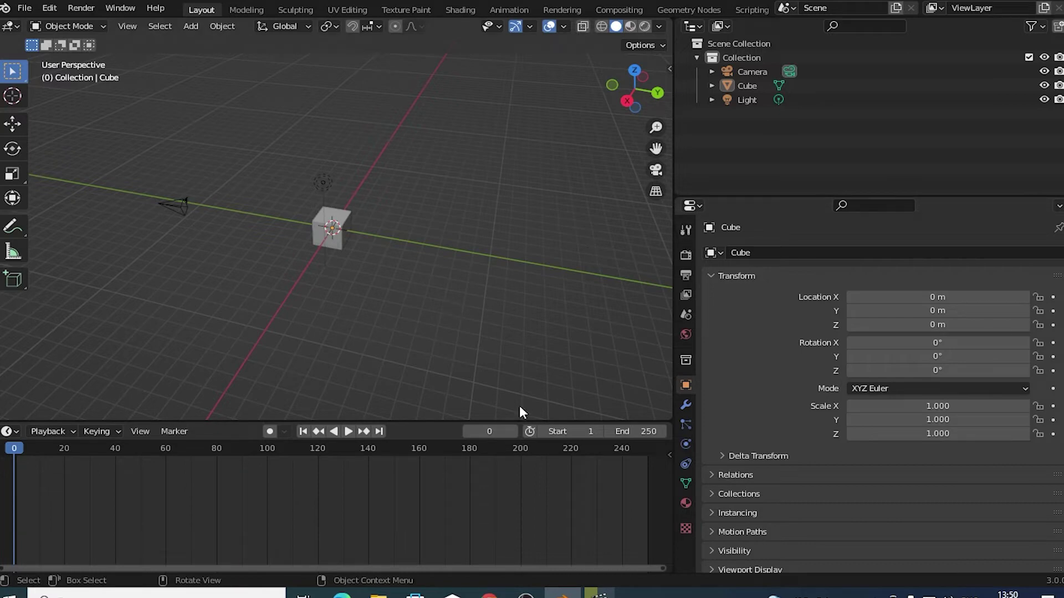
{"action": "mouse_move", "coordinate": [447, 423]}
{"action": "left_mouse_down"}
{"action": "mouse_move", "coordinate": [447, 351]}
{"action": "mouse_move", "coordinate": [447, 413]}
{"action": "left_mouse_up"}
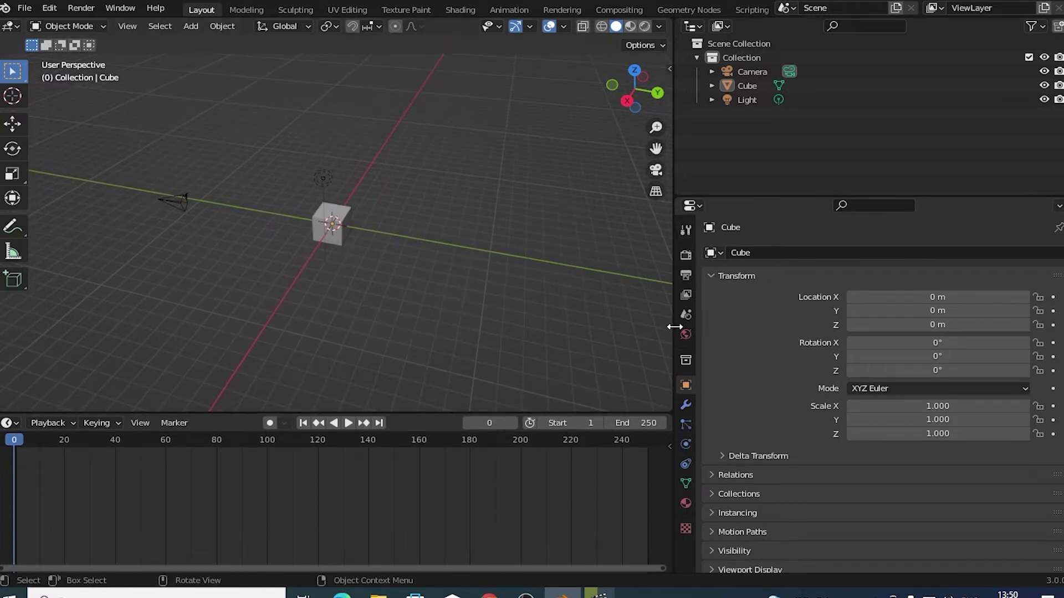
{"action": "left_click_drag", "start_coordinate": [674, 336], "coordinate": [672, 336]}
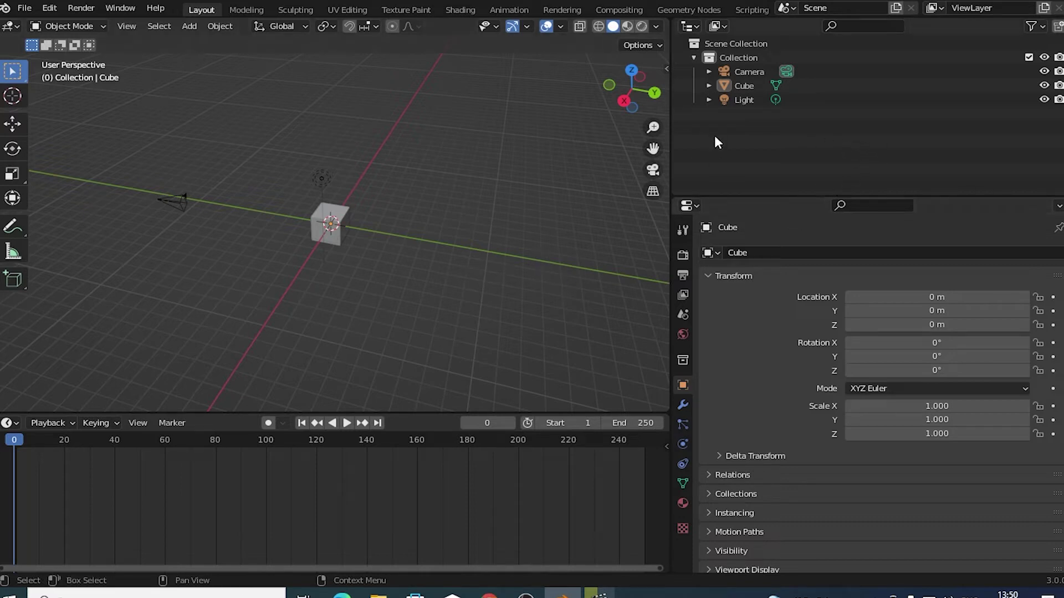
Enlarge the outliner downward, then split the outliner and the properties editor side by side
{"action": "mouse_move", "coordinate": [766, 196]}
{"action": "left_mouse_down"}
{"action": "mouse_move", "coordinate": [764, 296]}
{"action": "mouse_move", "coordinate": [772, 209]}
{"action": "mouse_move", "coordinate": [768, 255]}
{"action": "left_mouse_up"}
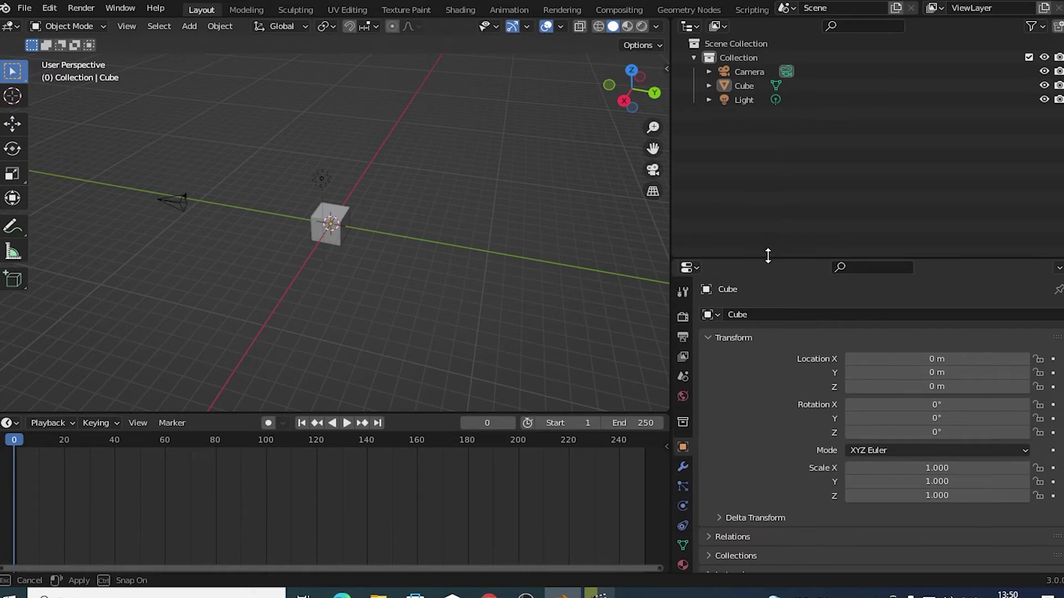
{"action": "left_click_drag", "start_coordinate": [767, 255], "coordinate": [758, 304]}
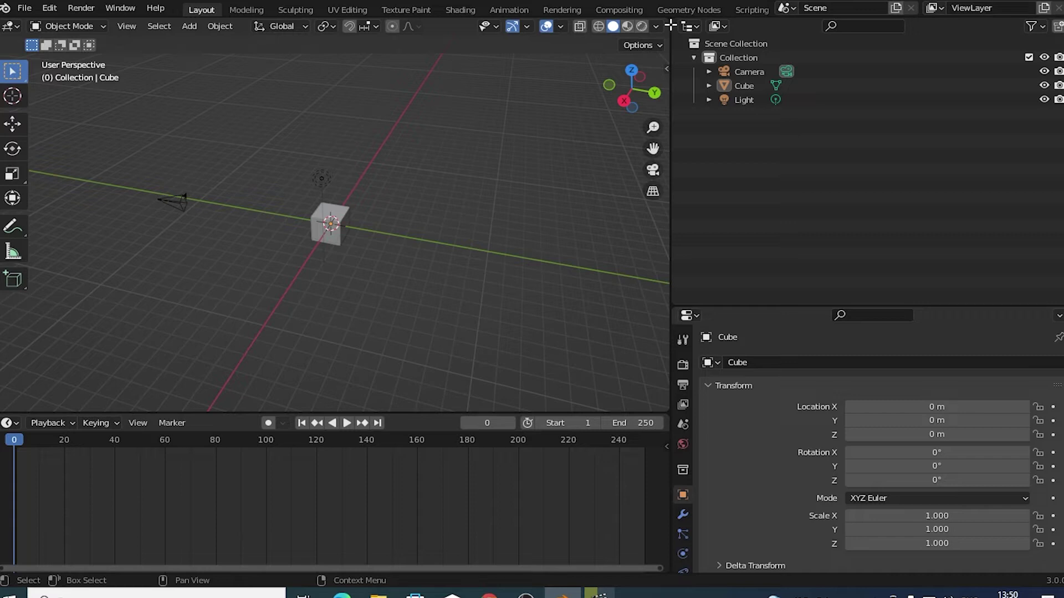
{"action": "left_click_drag", "start_coordinate": [675, 22], "coordinate": [892, 55]}
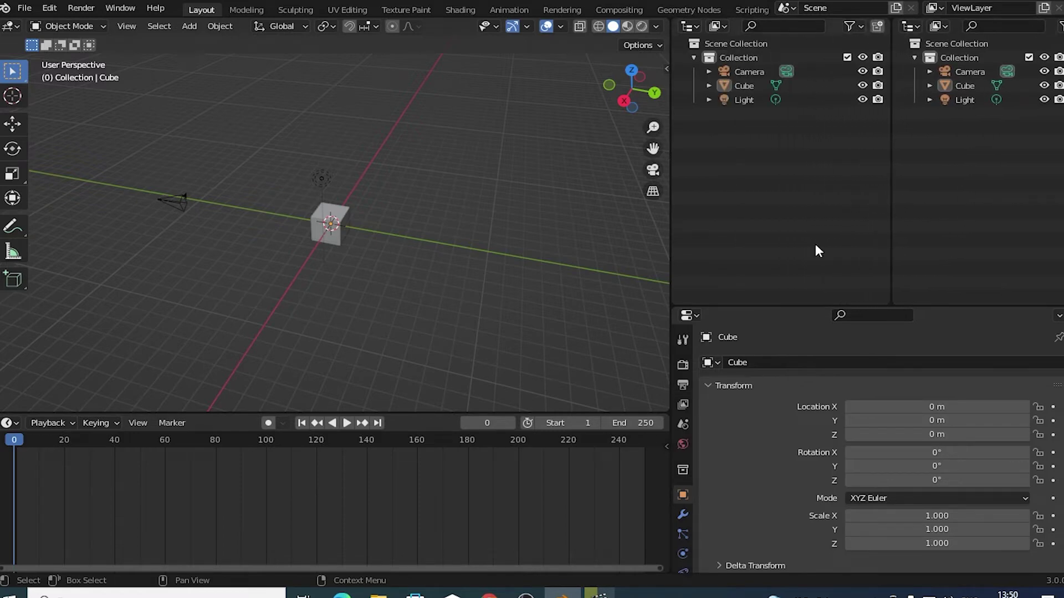
{"action": "left_click_drag", "start_coordinate": [672, 309], "coordinate": [891, 344]}
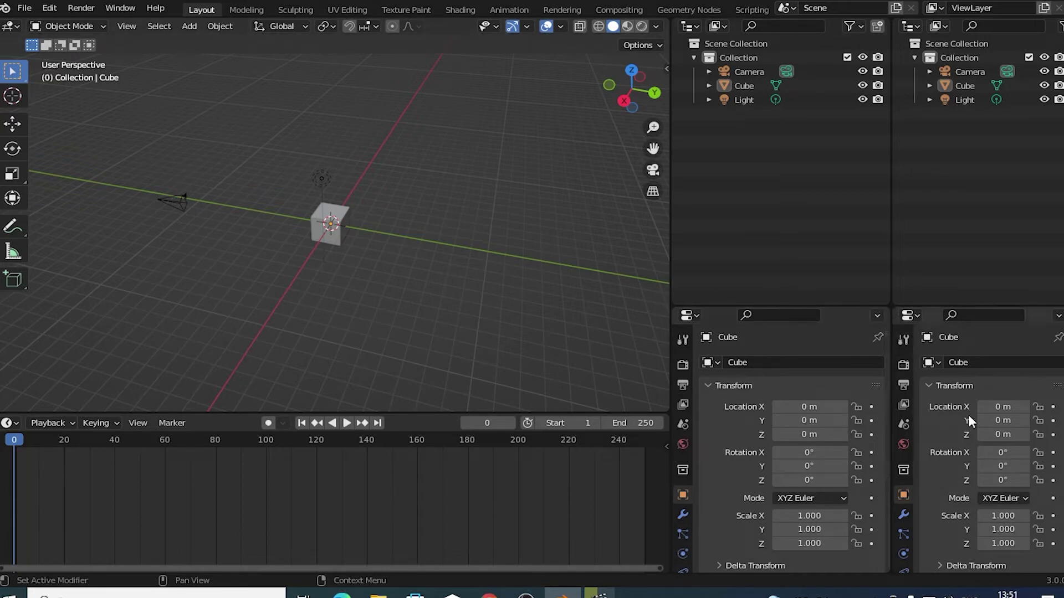
Change the right-hand properties copy to a Timeline, then to an Image Editor
{"action": "left_click", "coordinate": [909, 316]}
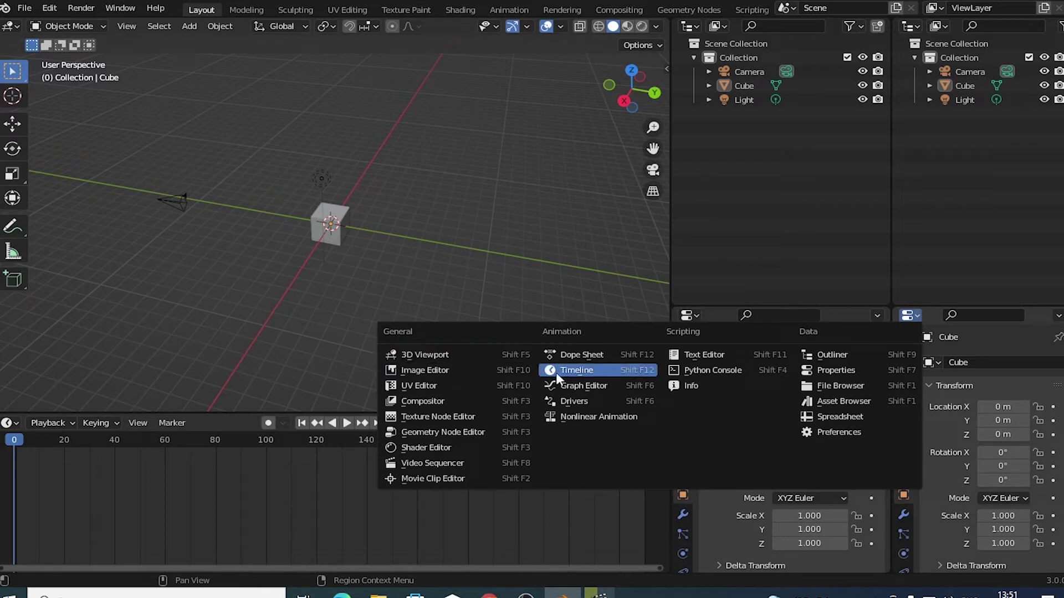
{"action": "left_click", "coordinate": [591, 375]}
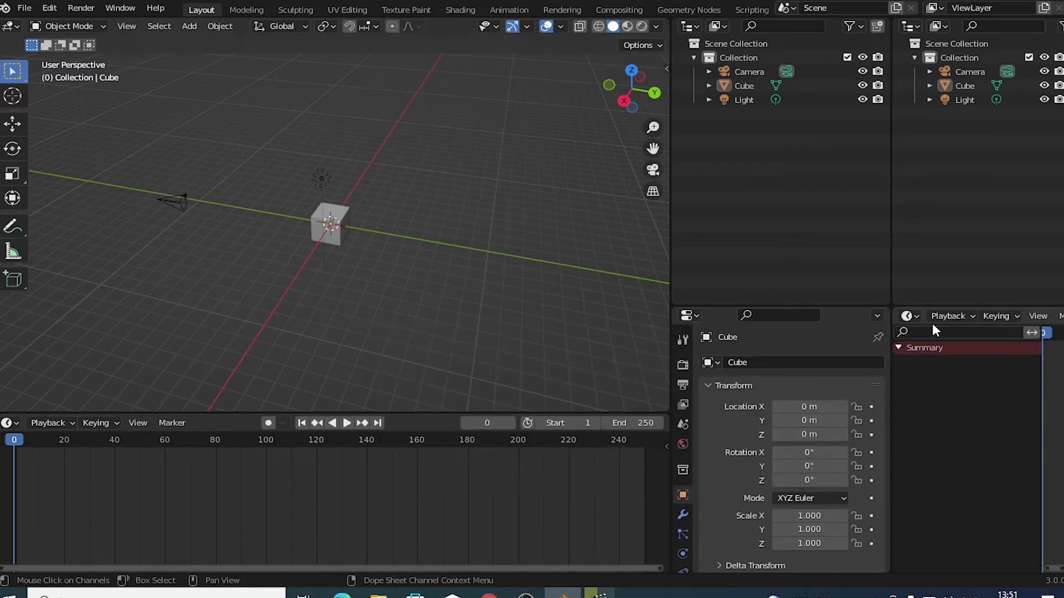
{"action": "left_click", "coordinate": [914, 319]}
{"action": "left_click", "coordinate": [450, 372]}
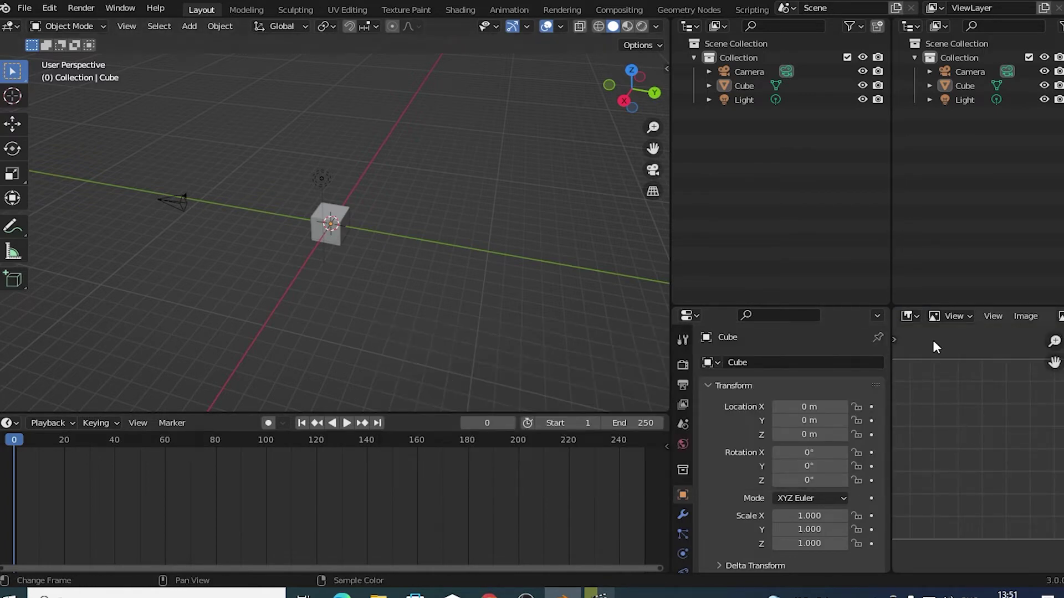
{"action": "left_click", "coordinate": [909, 317]}
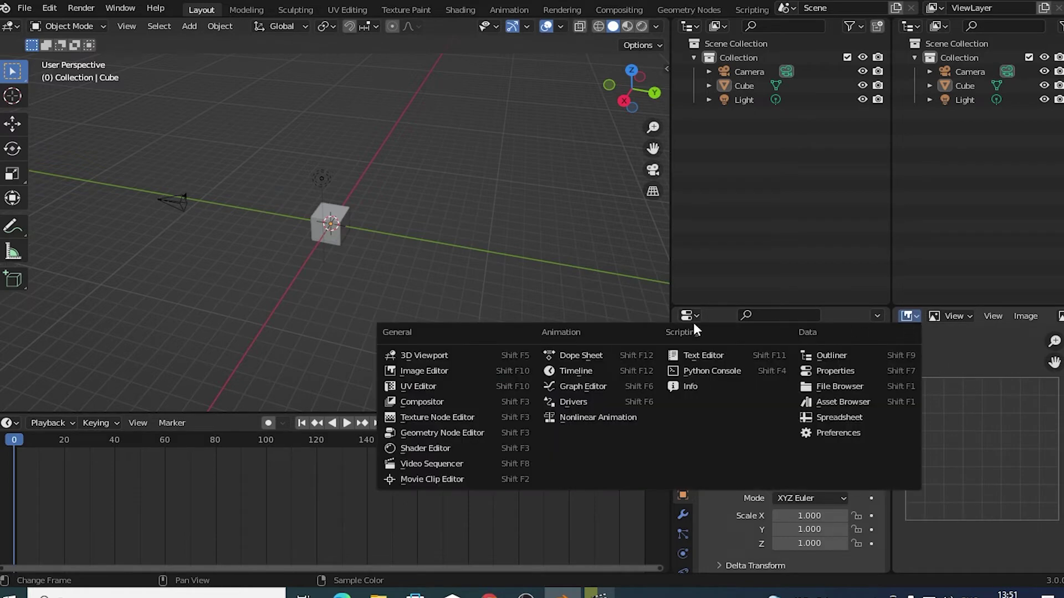
{"action": "left_click", "coordinate": [424, 371]}
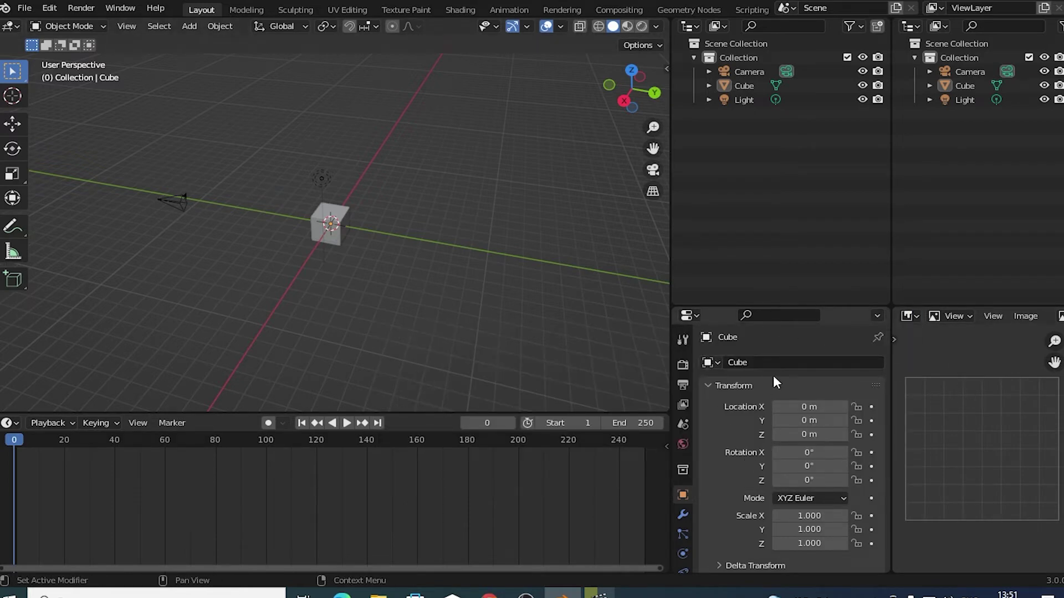
Turn the right-hand outliner copy into a node editor and widen it slightly
{"action": "left_click", "coordinate": [909, 26]}
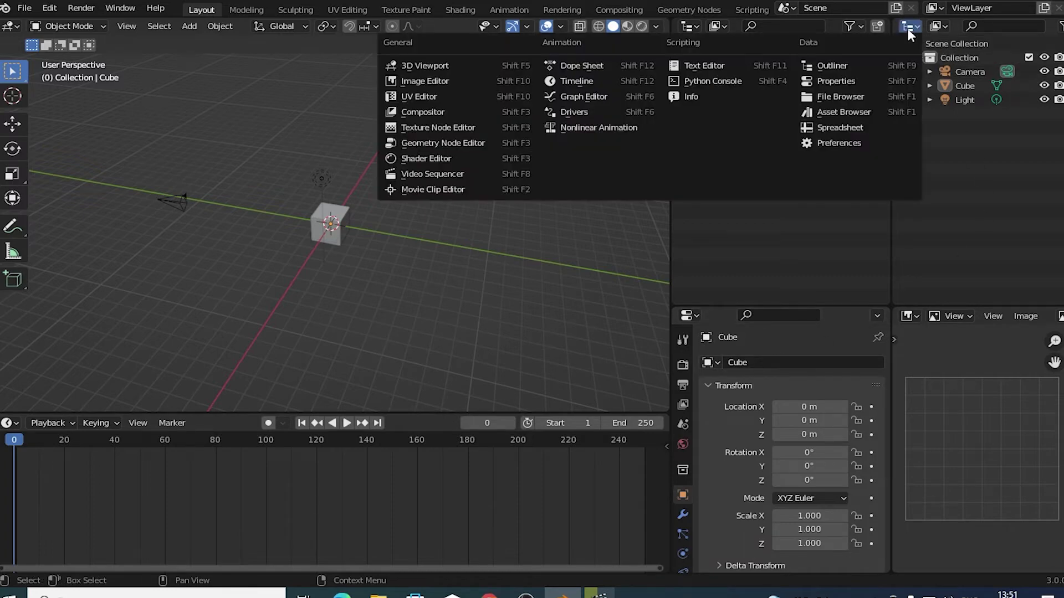
{"action": "left_click", "coordinate": [453, 158]}
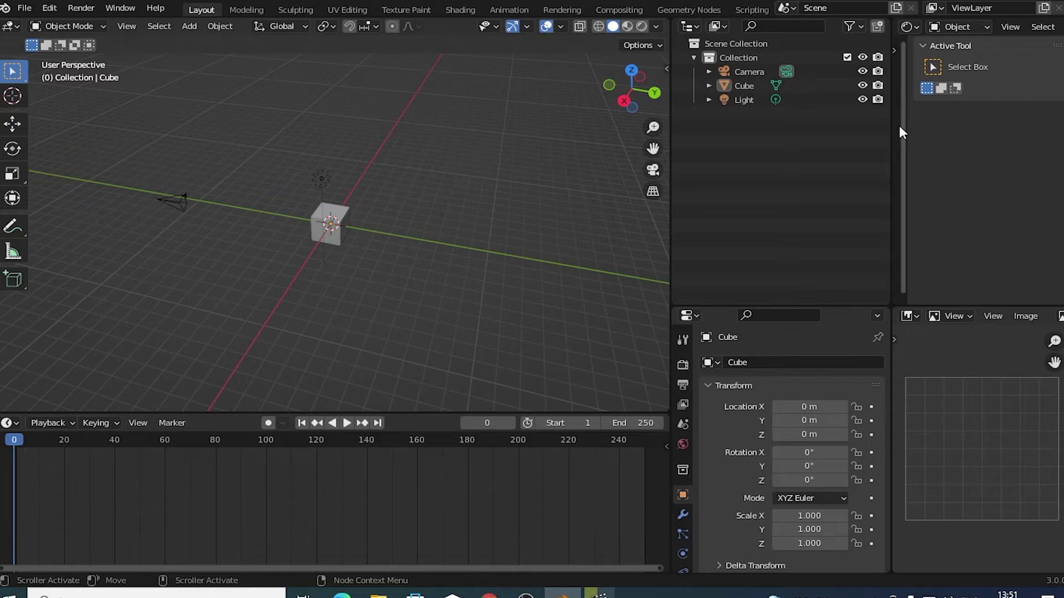
{"action": "mouse_move", "coordinate": [893, 137]}
{"action": "left_mouse_down"}
{"action": "mouse_move", "coordinate": [910, 137]}
{"action": "mouse_move", "coordinate": [869, 140]}
{"action": "mouse_move", "coordinate": [926, 142]}
{"action": "mouse_move", "coordinate": [813, 152]}
{"action": "mouse_move", "coordinate": [907, 153]}
{"action": "left_mouse_up"}
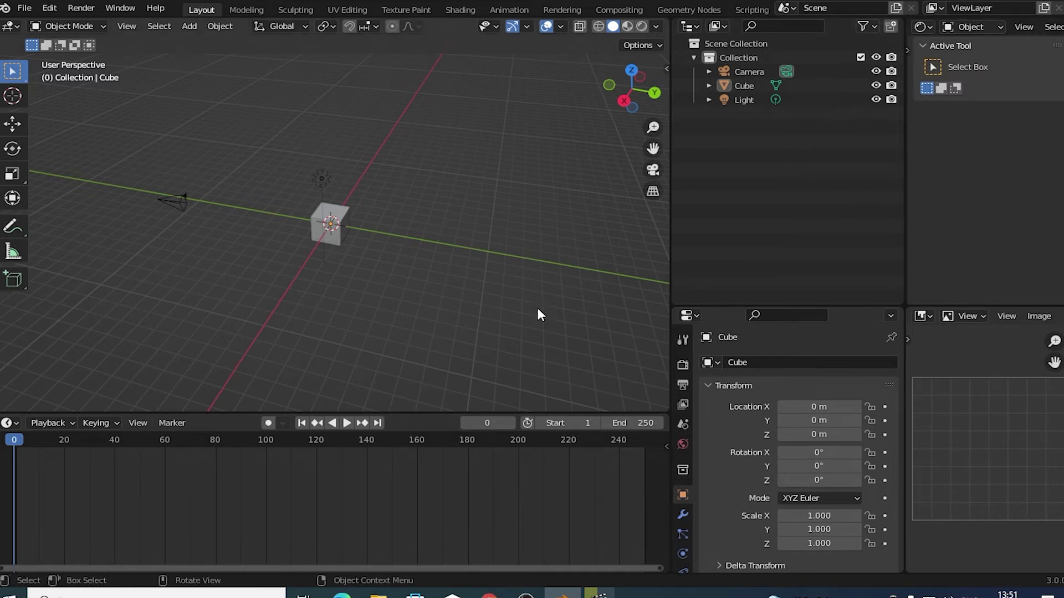
Use Join Areas to merge the node editor into the outliner and the properties area into the Image Editor
{"action": "left_click", "coordinate": [686, 26]}
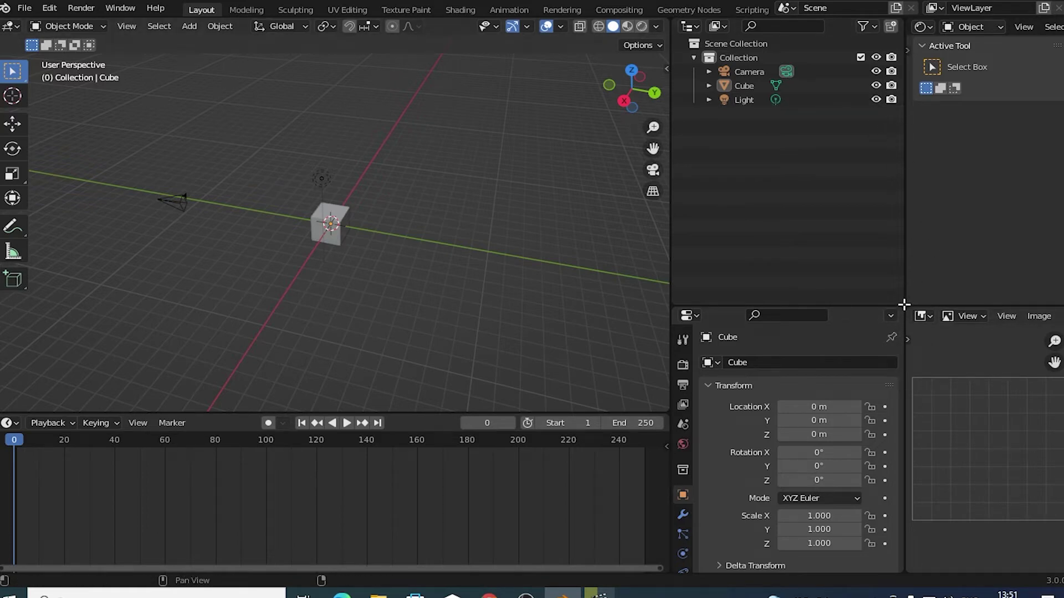
{"action": "left_click_drag", "start_coordinate": [904, 305], "coordinate": [909, 304]}
{"action": "right_click", "coordinate": [905, 297]}
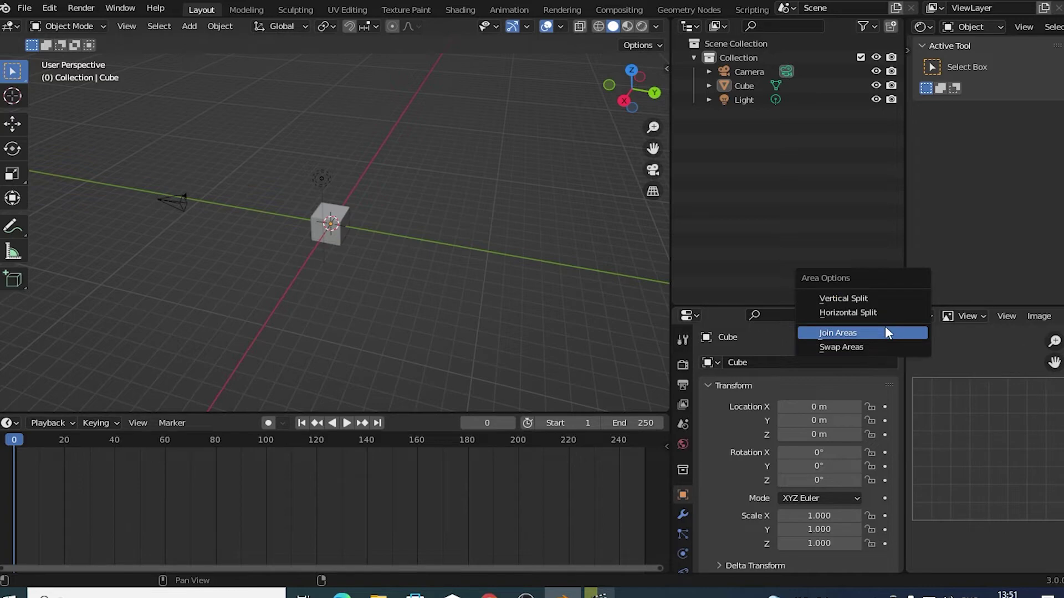
{"action": "left_click", "coordinate": [885, 331]}
{"action": "left_click", "coordinate": [915, 281]}
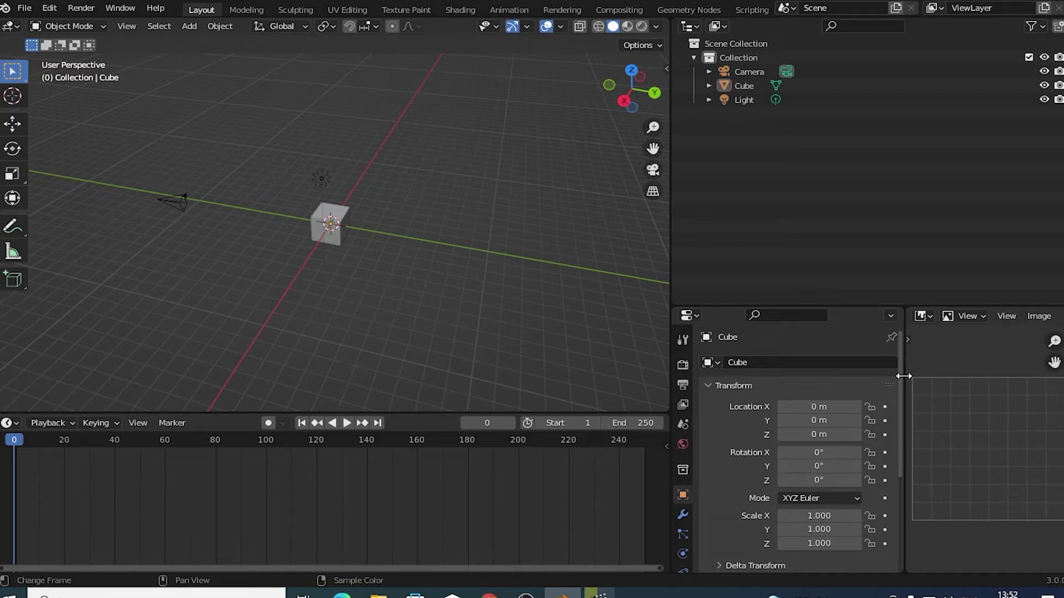
{"action": "right_click", "coordinate": [904, 376]}
{"action": "left_click", "coordinate": [893, 379]}
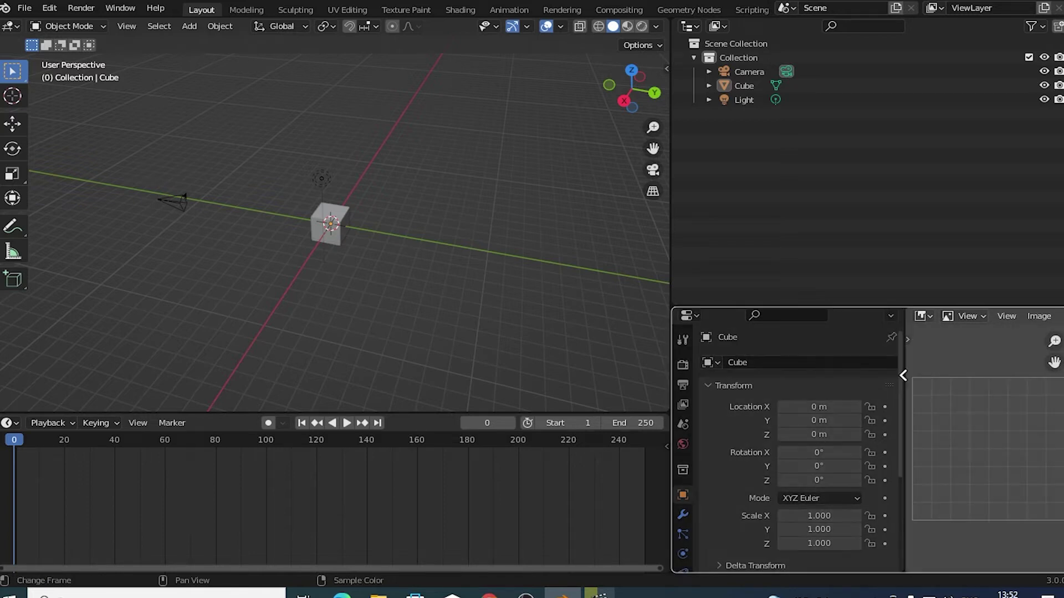
{"action": "left_click", "coordinate": [770, 381]}
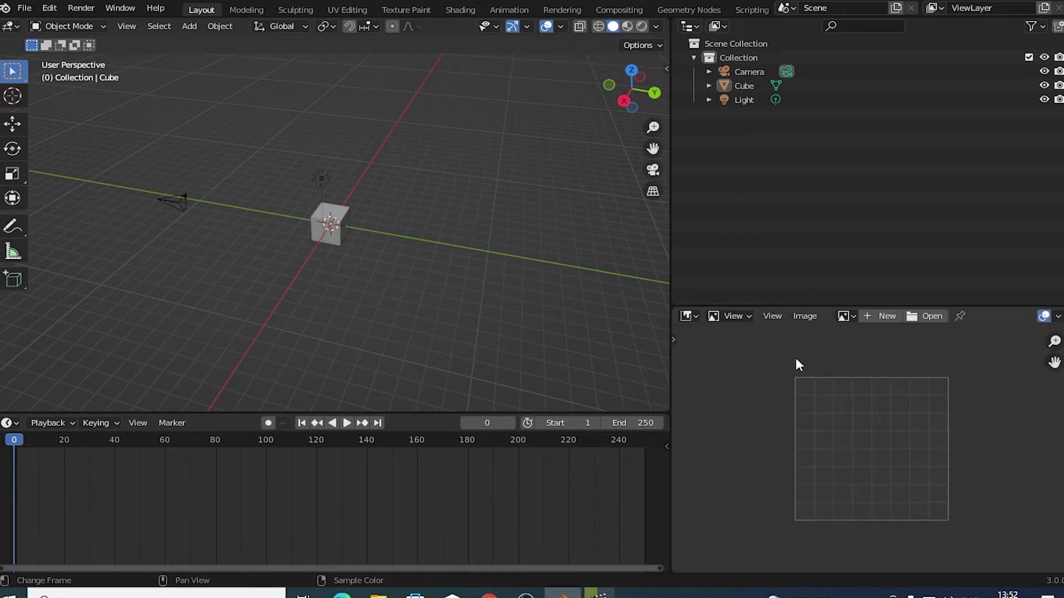
Switch the lower-right area to the Compositor and back to the Image Editor
{"action": "left_click", "coordinate": [687, 316]}
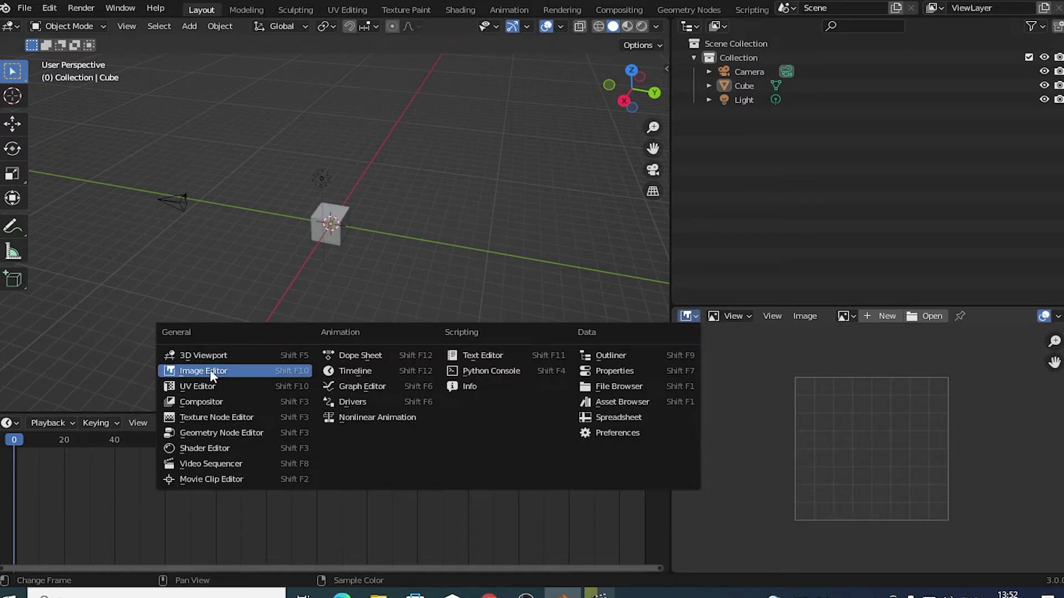
{"action": "left_click", "coordinate": [228, 396]}
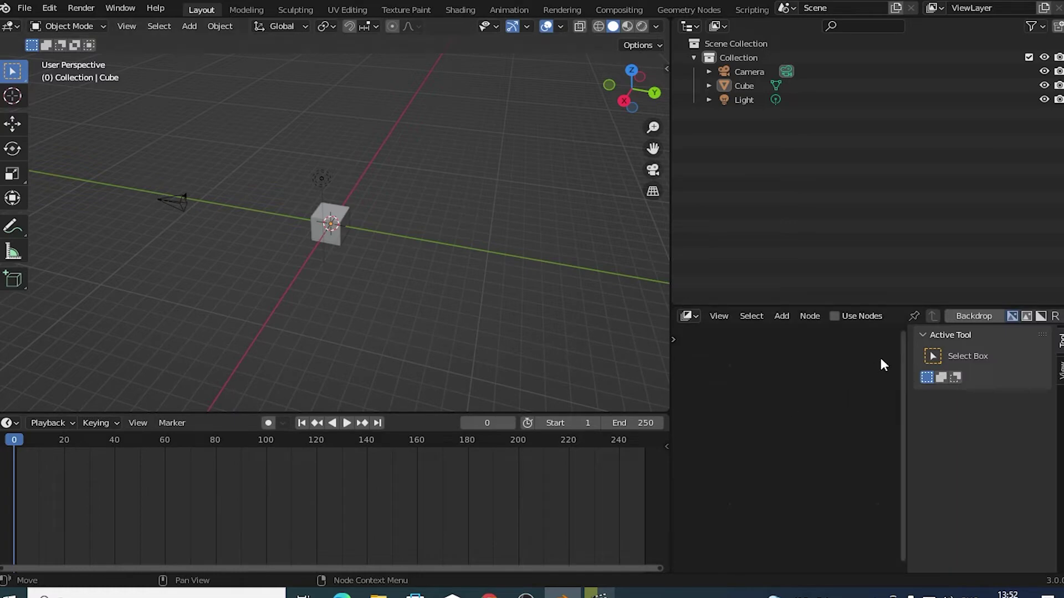
{"action": "left_click", "coordinate": [687, 317]}
{"action": "left_click", "coordinate": [210, 371]}
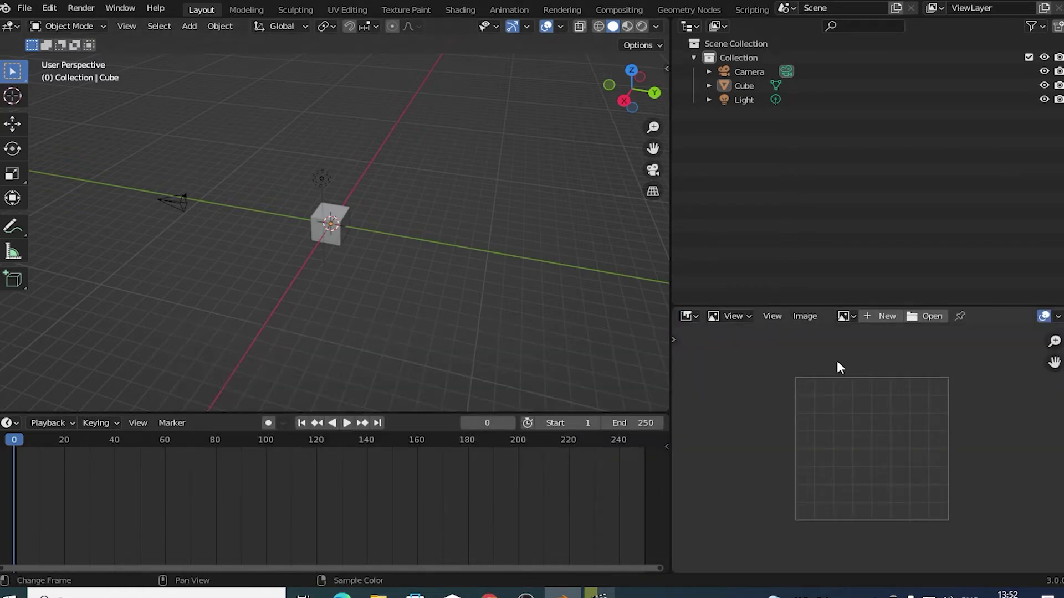
{"action": "left_click", "coordinate": [697, 317]}
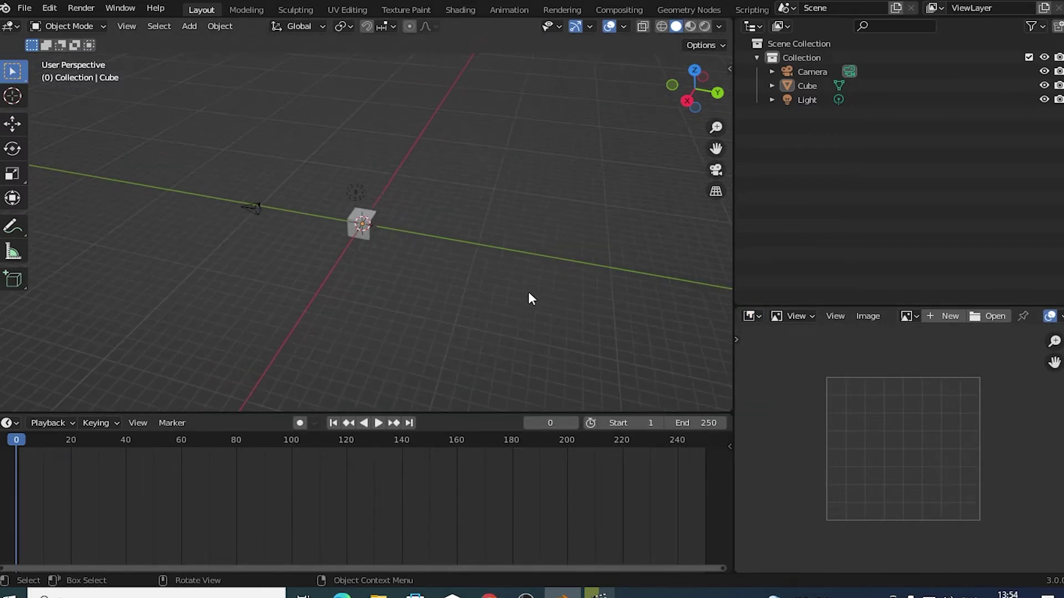
Resize the area borders, then join the Image Editor and 3D viewport into the outliner
{"action": "scroll", "coordinate": [523, 296], "scroll_direction": "up", "scroll_amount": 2}
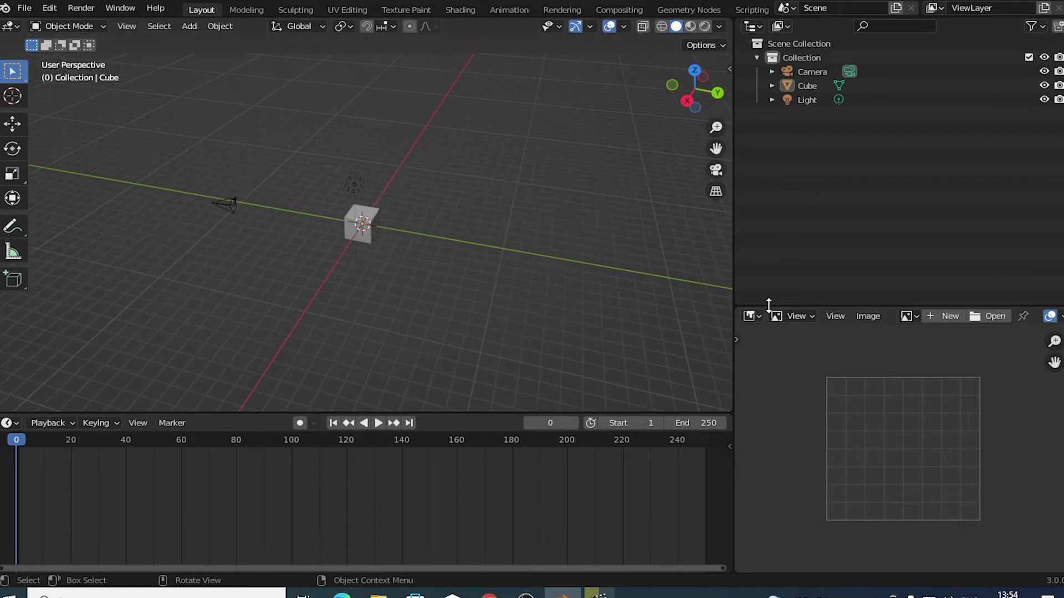
{"action": "mouse_move", "coordinate": [769, 304]}
{"action": "left_mouse_down"}
{"action": "mouse_move", "coordinate": [807, 494]}
{"action": "mouse_move", "coordinate": [807, 332]}
{"action": "mouse_move", "coordinate": [770, 307]}
{"action": "mouse_move", "coordinate": [746, 446]}
{"action": "left_mouse_up"}
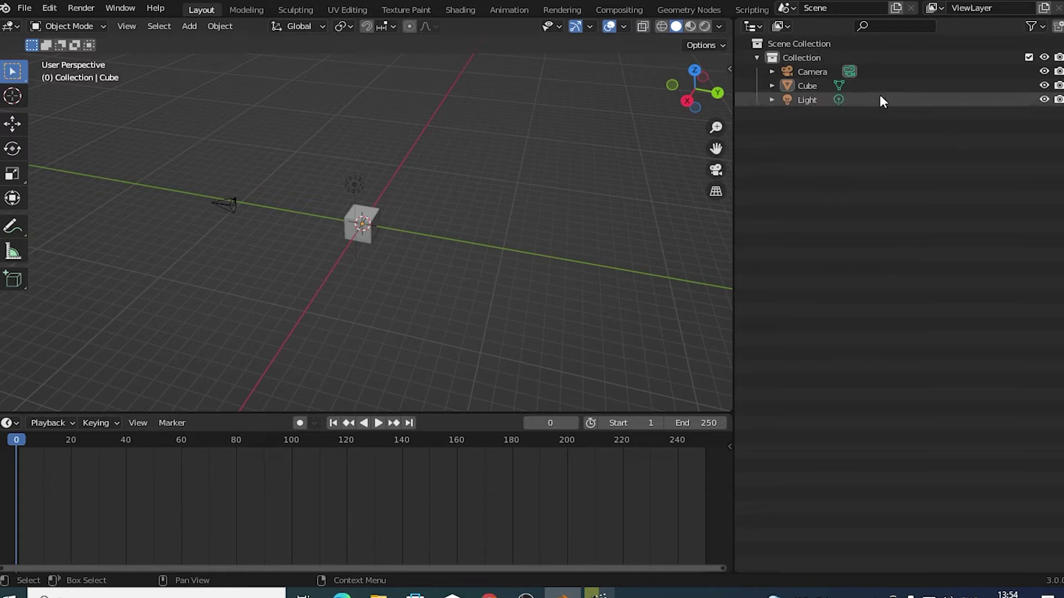
{"action": "left_click_drag", "start_coordinate": [730, 293], "coordinate": [883, 328]}
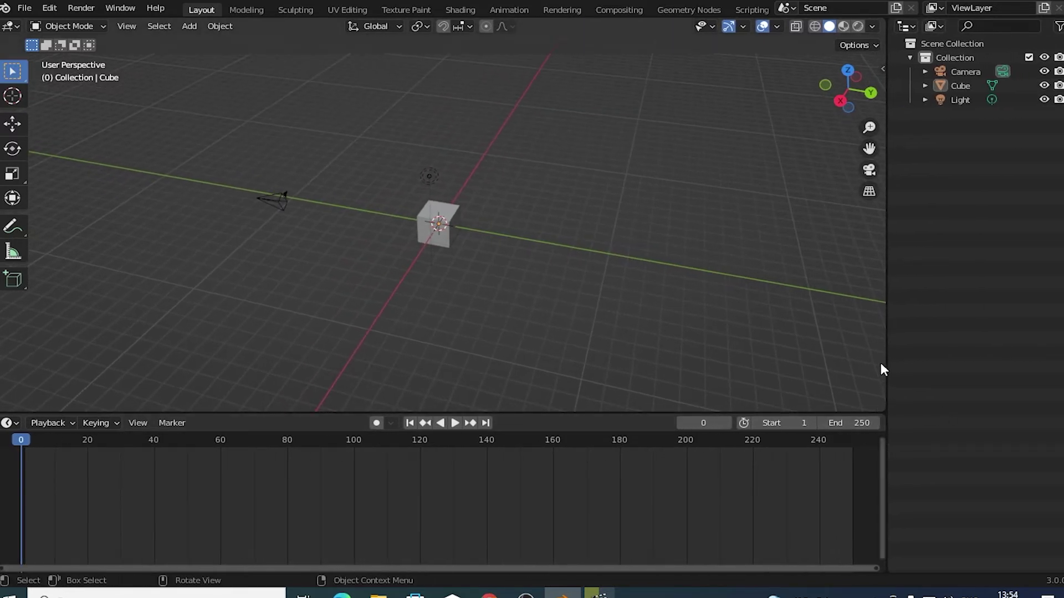
{"action": "left_click_drag", "start_coordinate": [882, 368], "coordinate": [787, 357]}
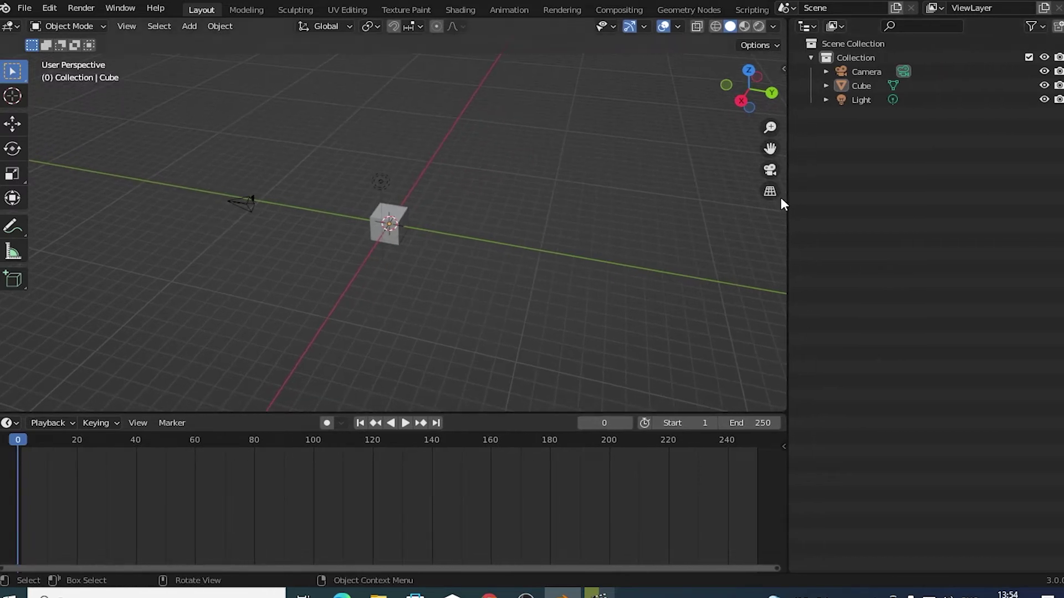
{"action": "left_click_drag", "start_coordinate": [792, 23], "coordinate": [720, 41]}
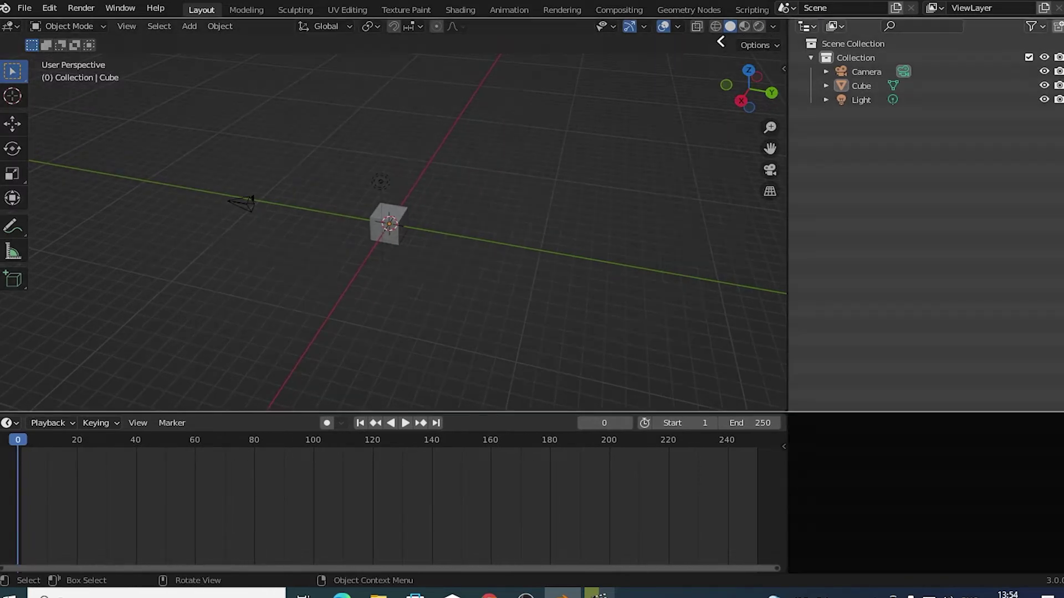
{"action": "left_click_drag", "start_coordinate": [711, 421], "coordinate": [741, 232]}
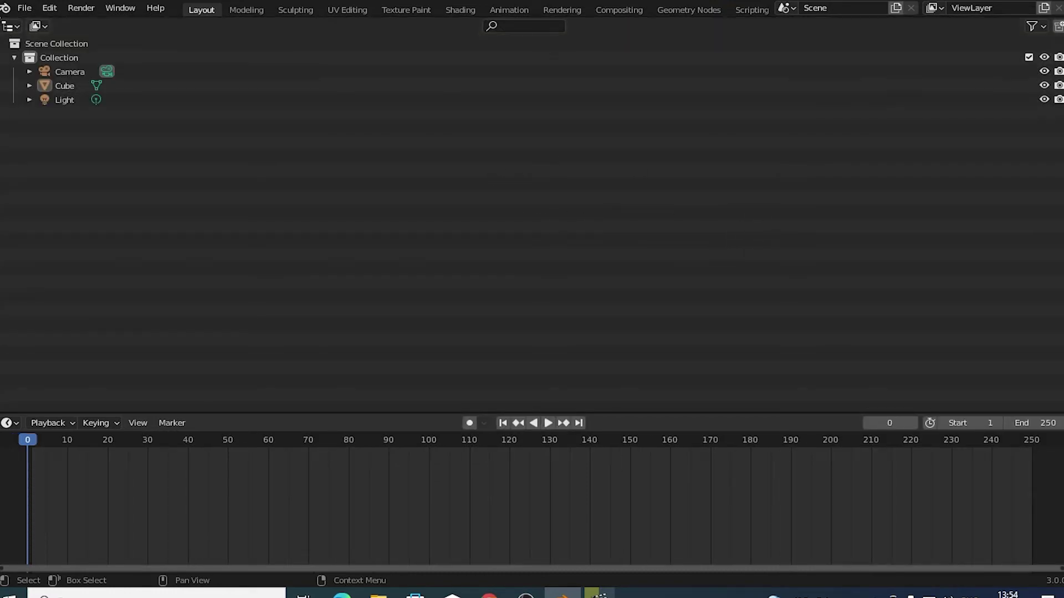
Split the outliner twice, join the middle copy away, and widen the left outliner
{"action": "left_click_drag", "start_coordinate": [2, 21], "coordinate": [459, 94]}
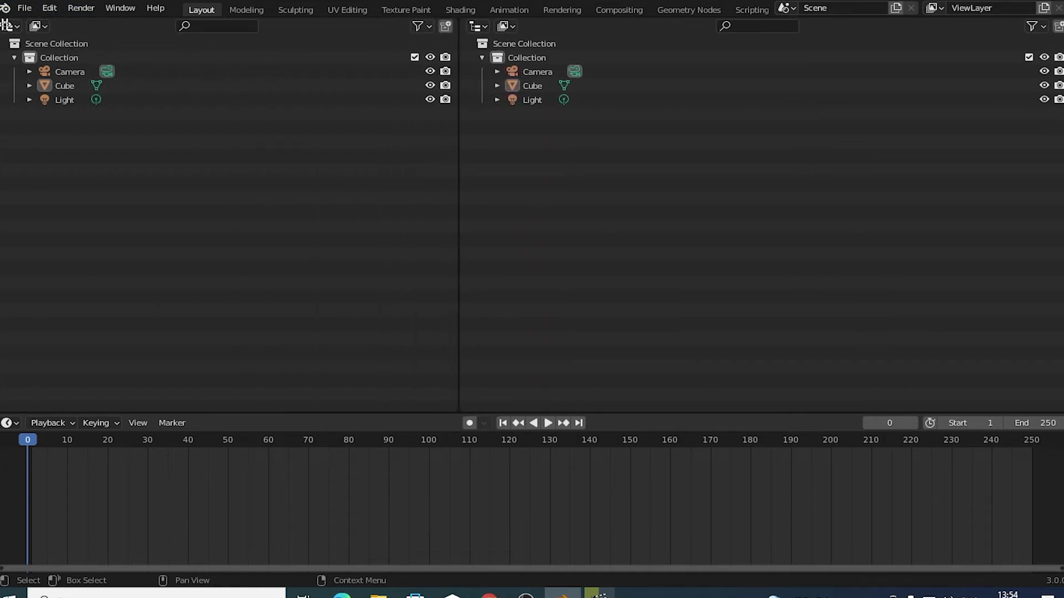
{"action": "mouse_move", "coordinate": [2, 21]}
{"action": "left_mouse_down"}
{"action": "mouse_move", "coordinate": [257, 71]}
{"action": "mouse_move", "coordinate": [235, 78]}
{"action": "left_mouse_up"}
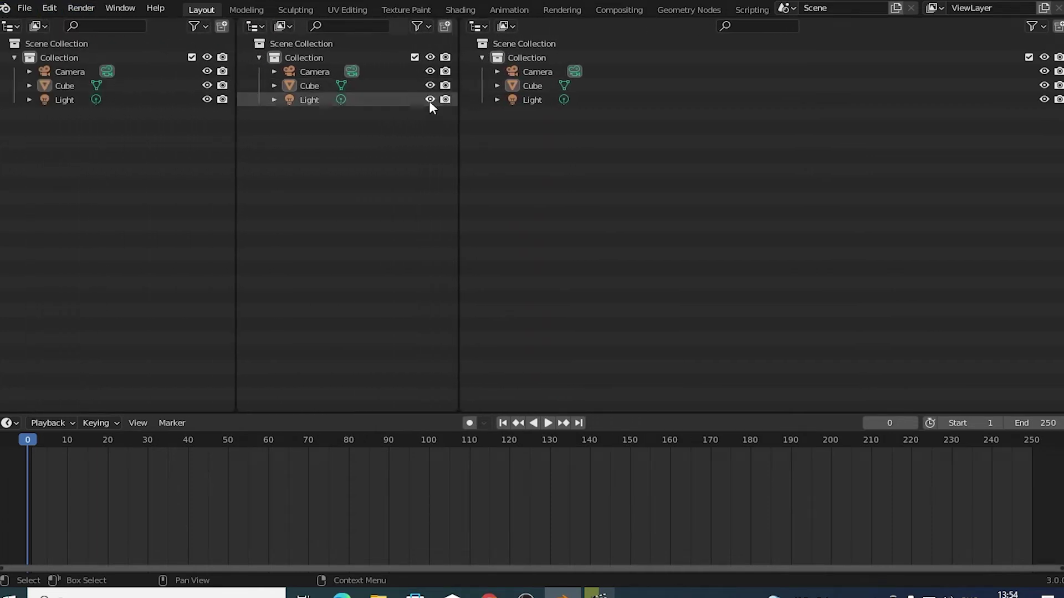
{"action": "left_click_drag", "start_coordinate": [461, 22], "coordinate": [637, 49]}
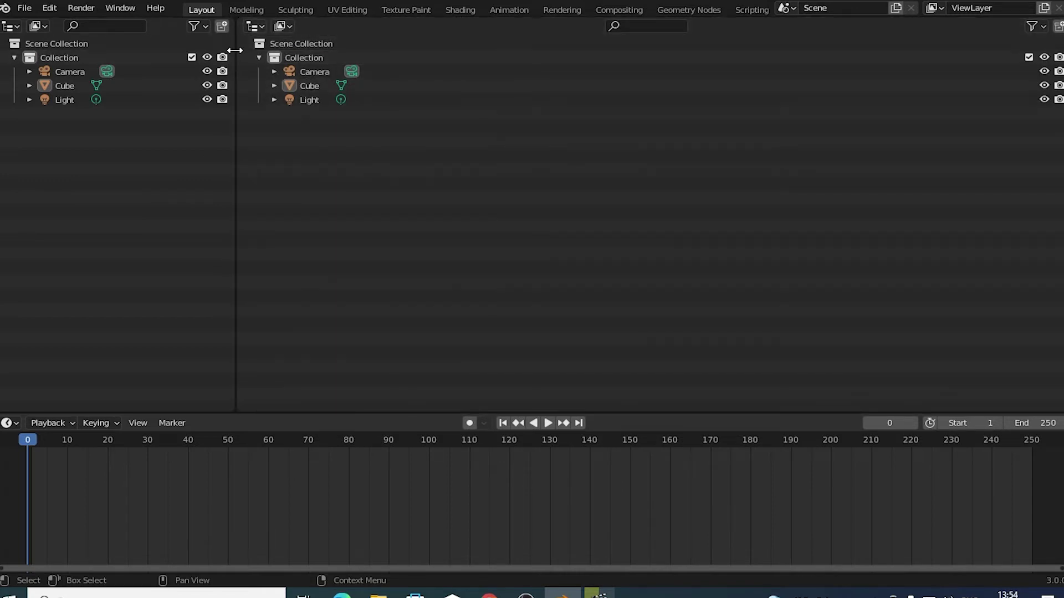
{"action": "left_click_drag", "start_coordinate": [235, 55], "coordinate": [424, 45]}
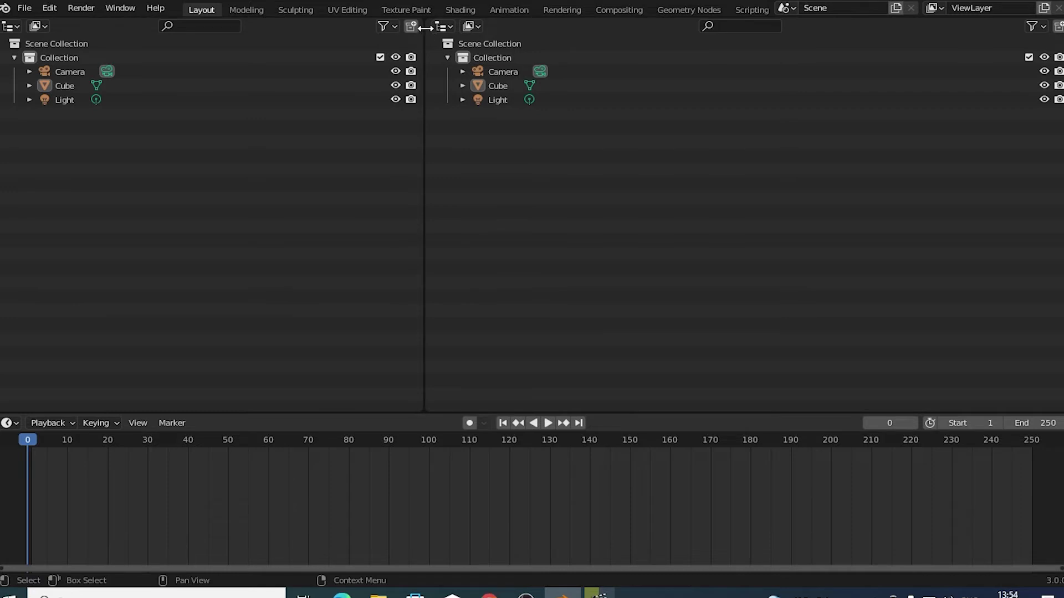
Merge the two outliners into one area and make it a 3D Viewport
{"action": "left_click_drag", "start_coordinate": [418, 29], "coordinate": [887, 50]}
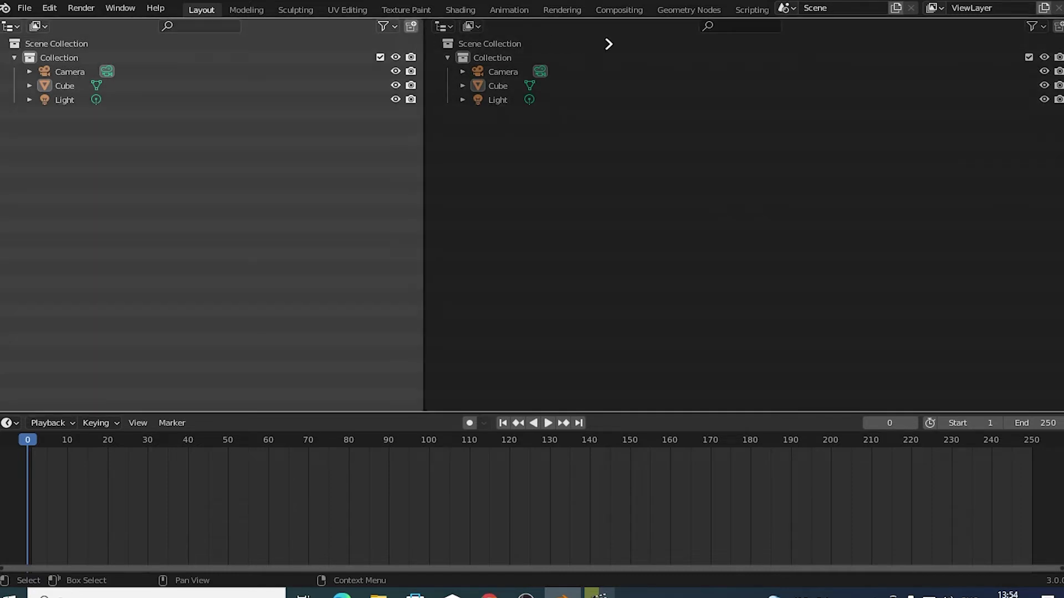
{"action": "left_click", "coordinate": [10, 26]}
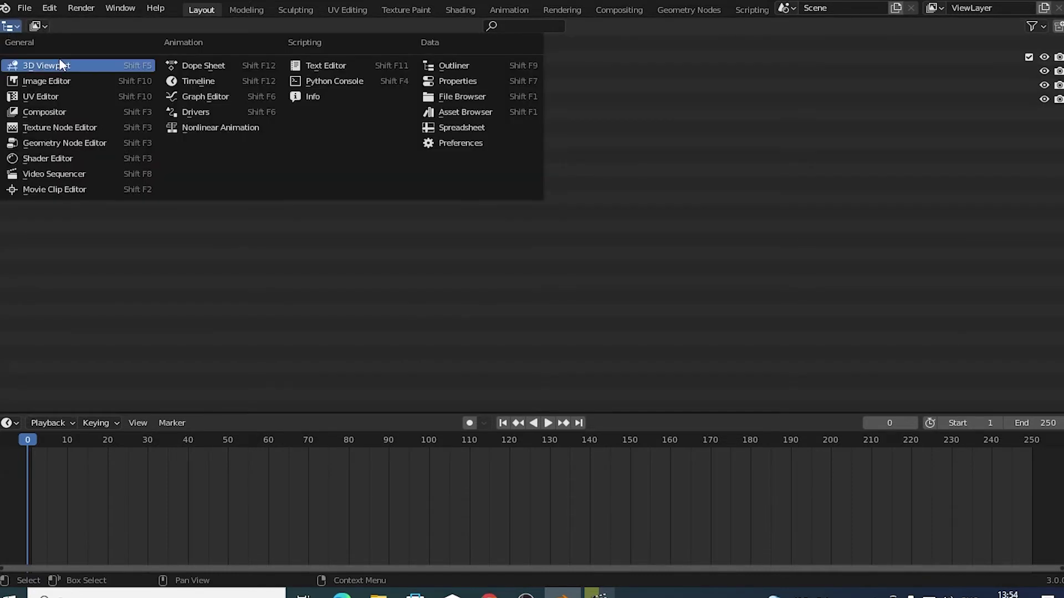
{"action": "left_click", "coordinate": [61, 64]}
{"action": "scroll", "coordinate": [506, 238], "scroll_direction": "down", "scroll_amount": 2}
{"action": "scroll", "coordinate": [498, 238], "scroll_direction": "down", "scroll_amount": 1}
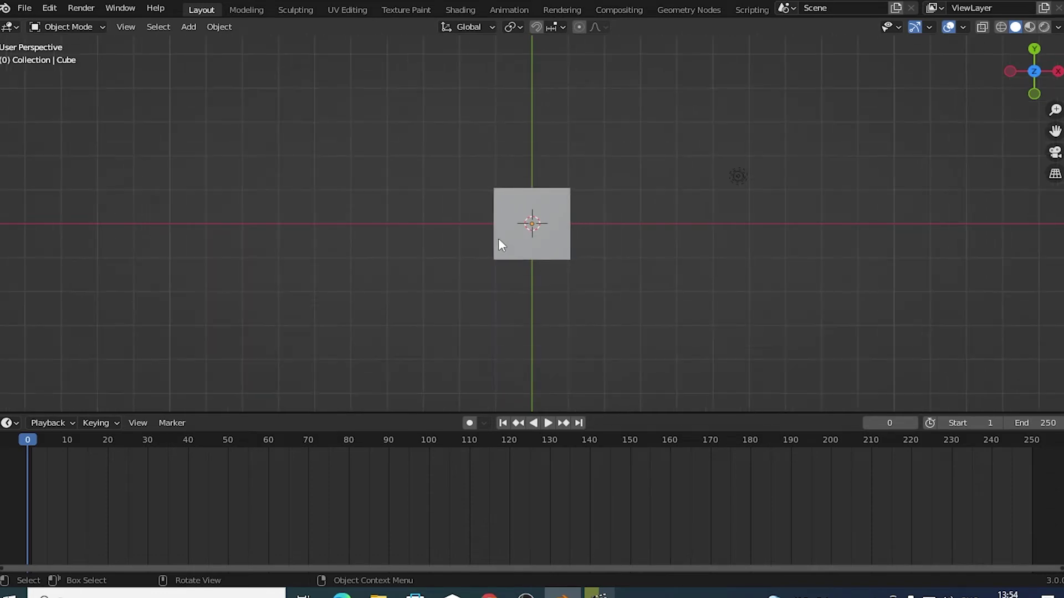
Orbit to a perspective view of the cube, then shorten the timeline and split it into two stacked timelines
{"action": "mouse_move", "coordinate": [498, 238]}
{"action": "middle_mouse_down"}
{"action": "mouse_move", "coordinate": [610, 245]}
{"action": "mouse_move", "coordinate": [527, 153]}
{"action": "middle_mouse_up"}
{"action": "mouse_move", "coordinate": [653, 214]}
{"action": "middle_mouse_down"}
{"action": "mouse_move", "coordinate": [637, 226]}
{"action": "mouse_move", "coordinate": [593, 364]}
{"action": "middle_mouse_up"}
{"action": "mouse_move", "coordinate": [629, 413]}
{"action": "left_mouse_down"}
{"action": "mouse_move", "coordinate": [637, 487]}
{"action": "mouse_move", "coordinate": [631, 433]}
{"action": "left_mouse_up"}
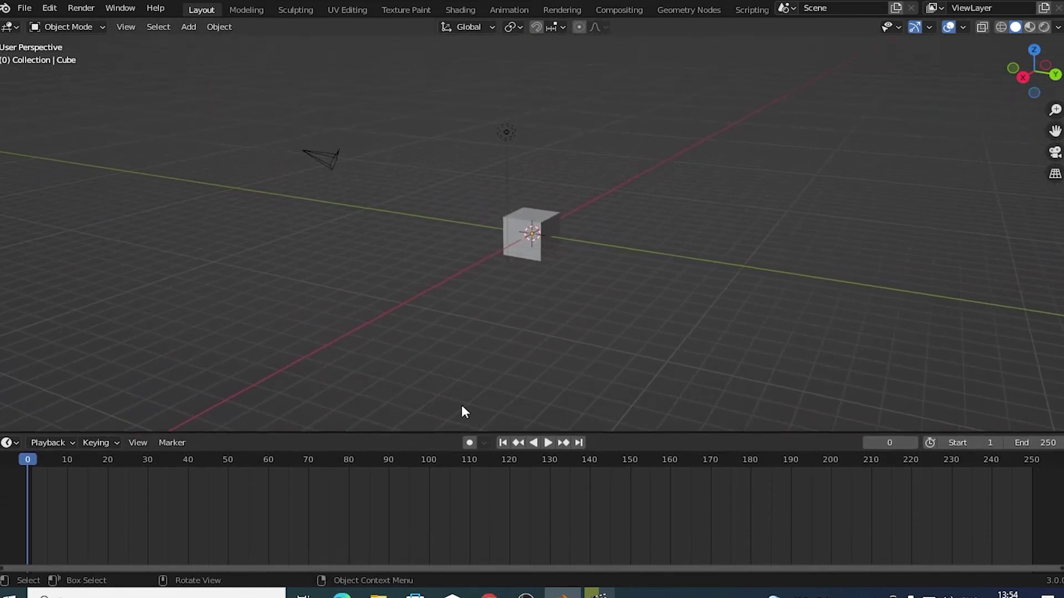
{"action": "mouse_move", "coordinate": [1, 433]}
{"action": "left_mouse_down"}
{"action": "mouse_move", "coordinate": [11, 518]}
{"action": "mouse_move", "coordinate": [17, 455]}
{"action": "left_mouse_up"}
Join the two stacked timeline areas into a single timeline
{"action": "right_click", "coordinate": [218, 434]}
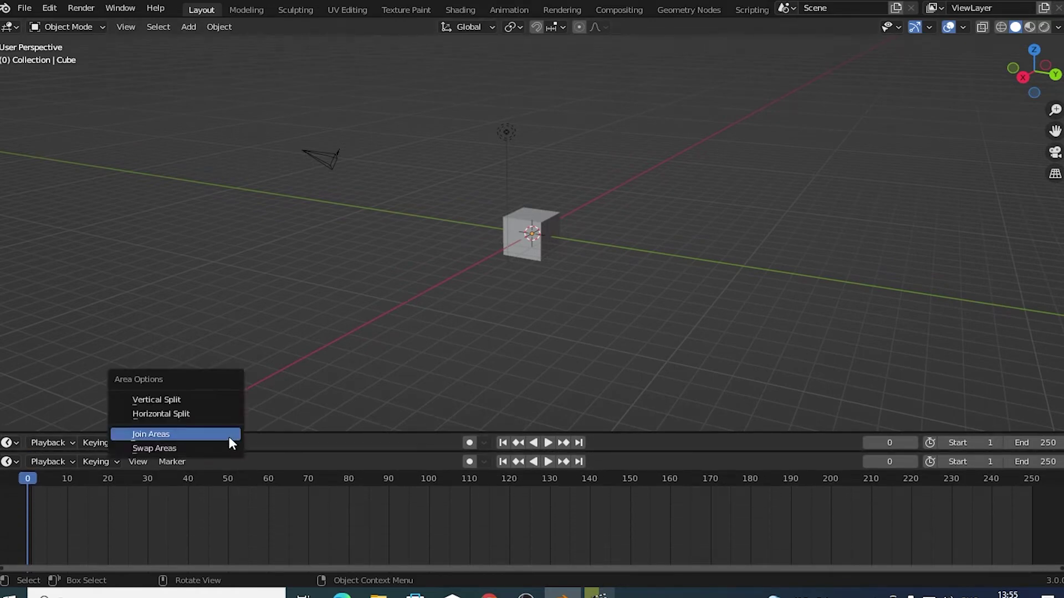
{"action": "left_click", "coordinate": [191, 439]}
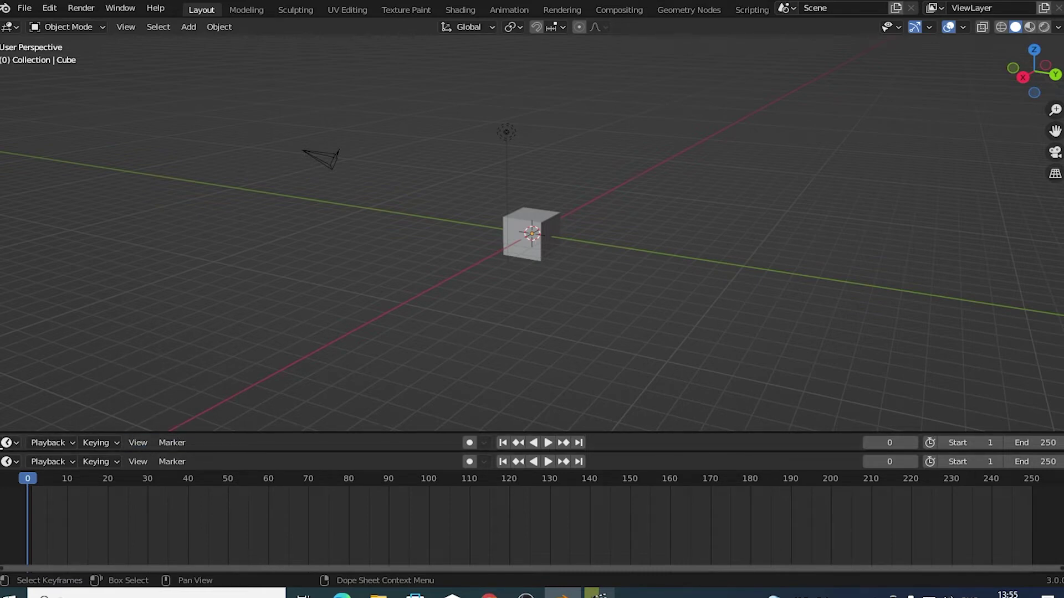
{"action": "left_click_drag", "start_coordinate": [2, 455], "coordinate": [61, 471]}
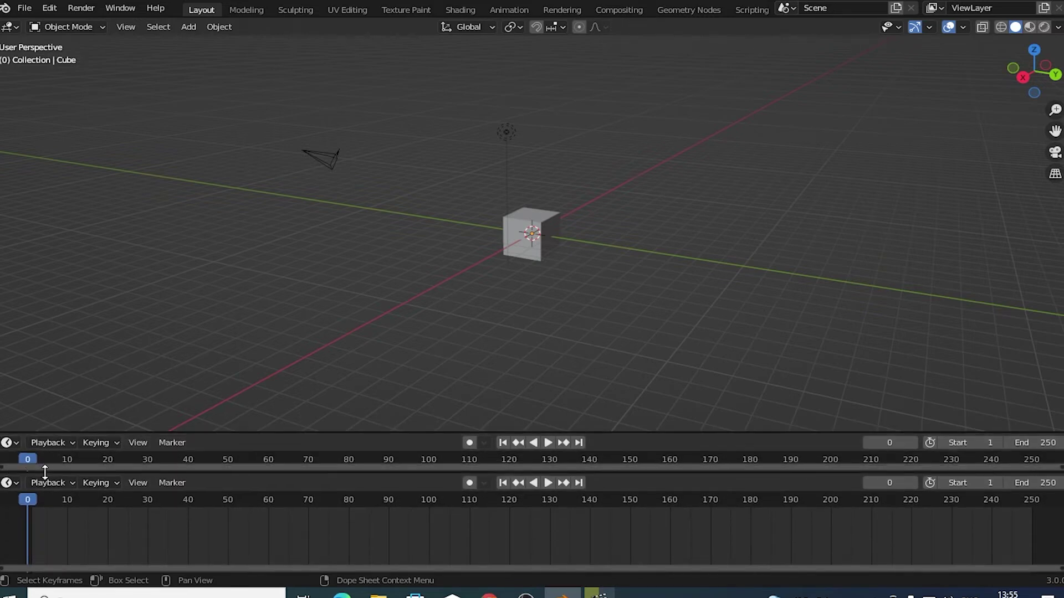
{"action": "right_click", "coordinate": [62, 471]}
{"action": "left_click", "coordinate": [62, 472]}
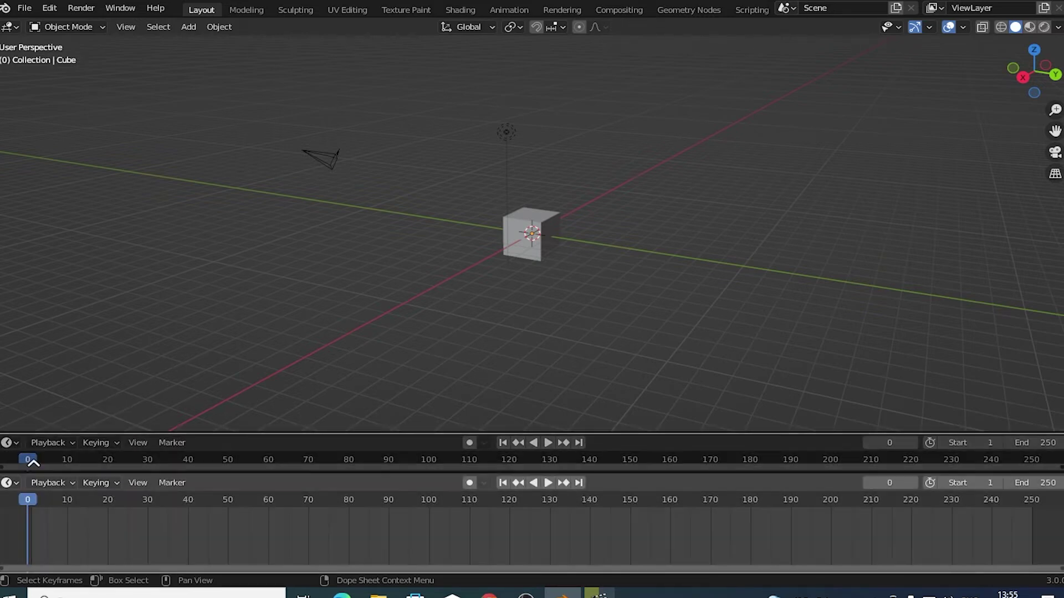
{"action": "key", "text": "Escape"}
{"action": "right_click", "coordinate": [39, 469]}
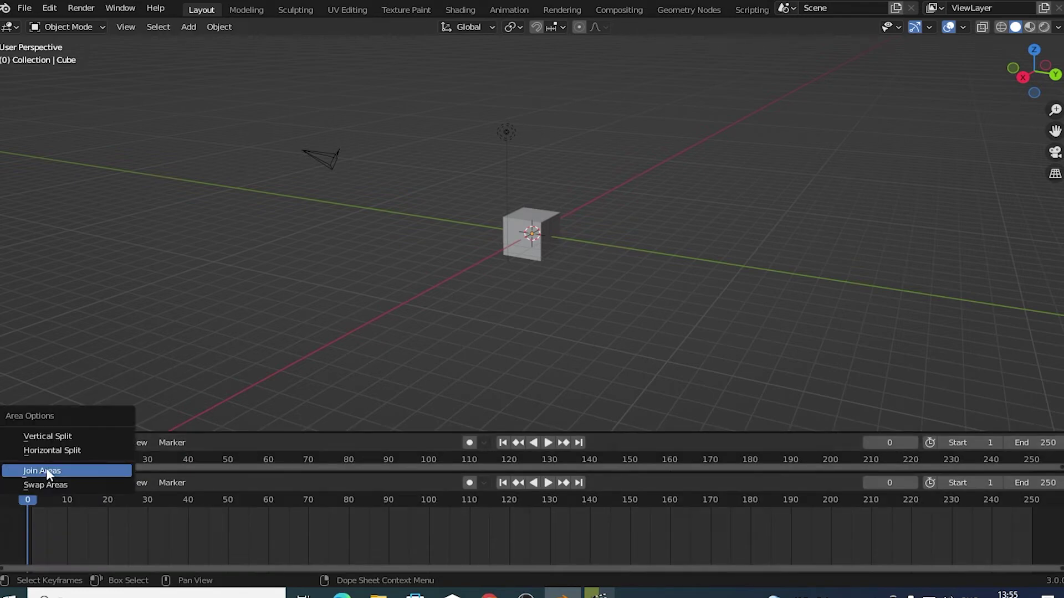
{"action": "left_click", "coordinate": [44, 469]}
Merge the remaining timeline into the 3D viewport so it fills the window
{"action": "right_click", "coordinate": [39, 443]}
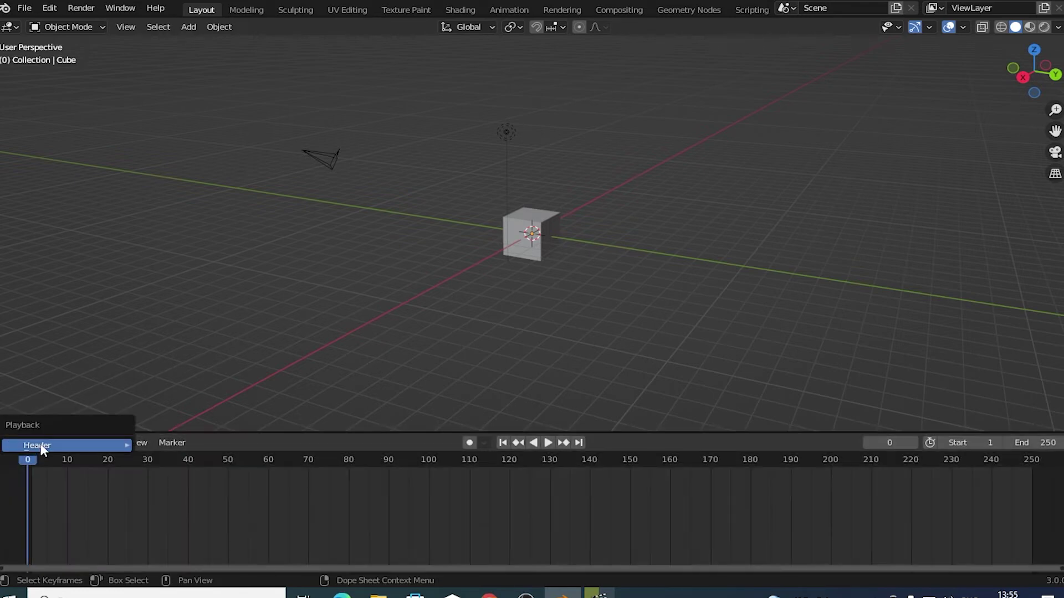
{"action": "right_click", "coordinate": [208, 431]}
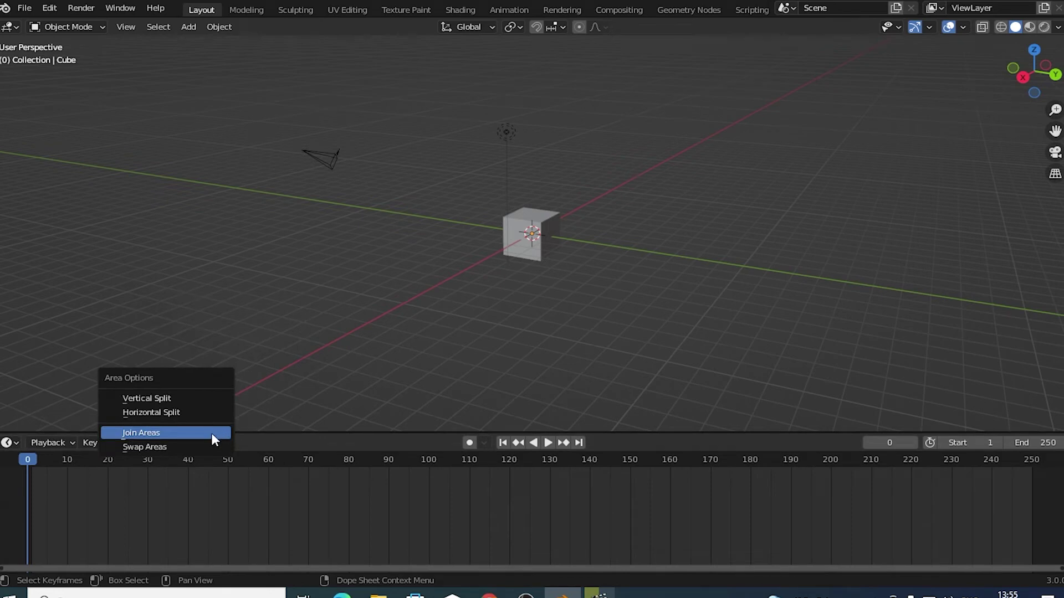
{"action": "left_click", "coordinate": [211, 433]}
{"action": "left_click", "coordinate": [223, 492]}
{"action": "mouse_move", "coordinate": [534, 351]}
{"action": "middle_mouse_down"}
{"action": "mouse_move", "coordinate": [217, 361]}
{"action": "mouse_move", "coordinate": [515, 280]}
{"action": "mouse_move", "coordinate": [516, 301]}
{"action": "mouse_move", "coordinate": [425, 299]}
{"action": "mouse_move", "coordinate": [584, 347]}
{"action": "mouse_move", "coordinate": [567, 320]}
{"action": "mouse_move", "coordinate": [528, 339]}
{"action": "middle_mouse_up"}
Orbit and zoom to a front-on view of the cube, then split the viewport vertically in two
{"action": "scroll", "coordinate": [528, 339], "scroll_direction": "up", "scroll_amount": 2}
{"action": "scroll", "coordinate": [543, 336], "scroll_direction": "up", "scroll_amount": 2}
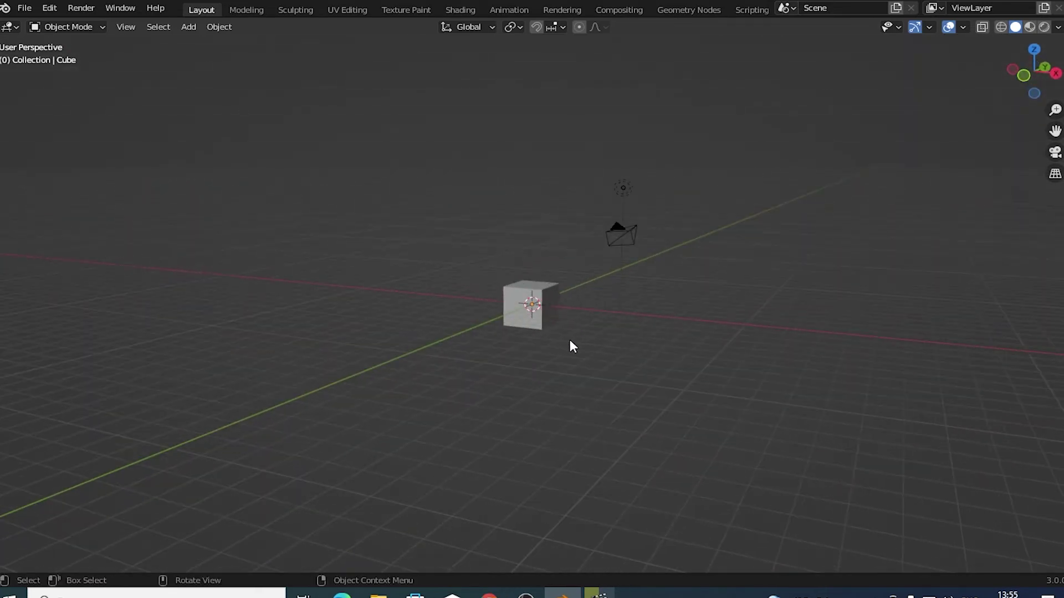
{"action": "mouse_move", "coordinate": [743, 391]}
{"action": "middle_mouse_down"}
{"action": "mouse_move", "coordinate": [589, 325]}
{"action": "mouse_move", "coordinate": [458, 394]}
{"action": "mouse_move", "coordinate": [491, 333]}
{"action": "mouse_move", "coordinate": [697, 339]}
{"action": "middle_mouse_up"}
{"action": "scroll", "coordinate": [603, 333], "scroll_direction": "down", "scroll_amount": 1}
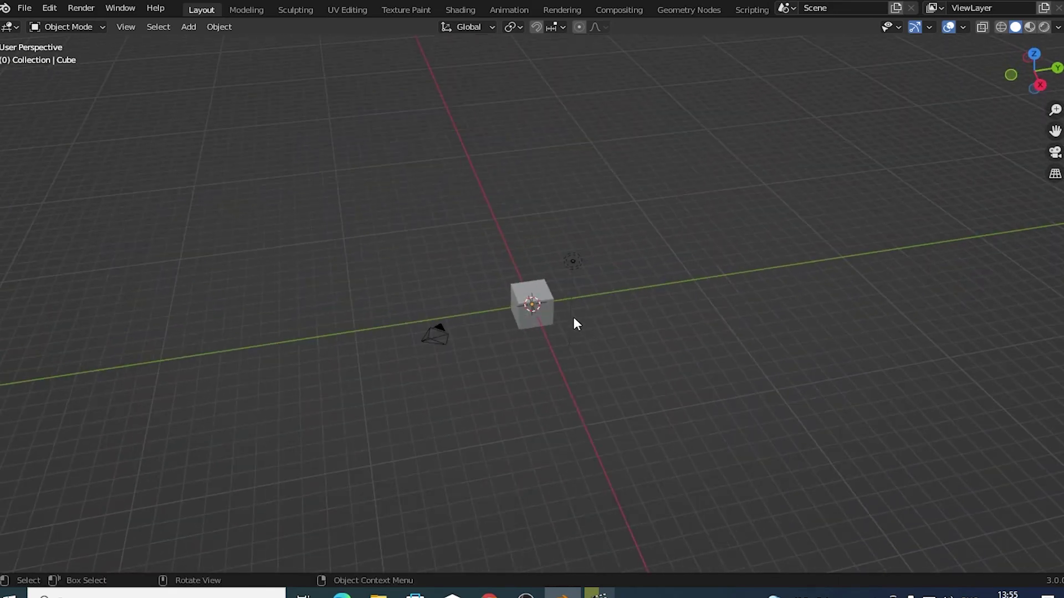
{"action": "mouse_move", "coordinate": [574, 318]}
{"action": "middle_mouse_down"}
{"action": "mouse_move", "coordinate": [480, 308]}
{"action": "mouse_move", "coordinate": [563, 310]}
{"action": "mouse_move", "coordinate": [496, 268]}
{"action": "mouse_move", "coordinate": [714, 352]}
{"action": "mouse_move", "coordinate": [617, 334]}
{"action": "middle_mouse_up"}
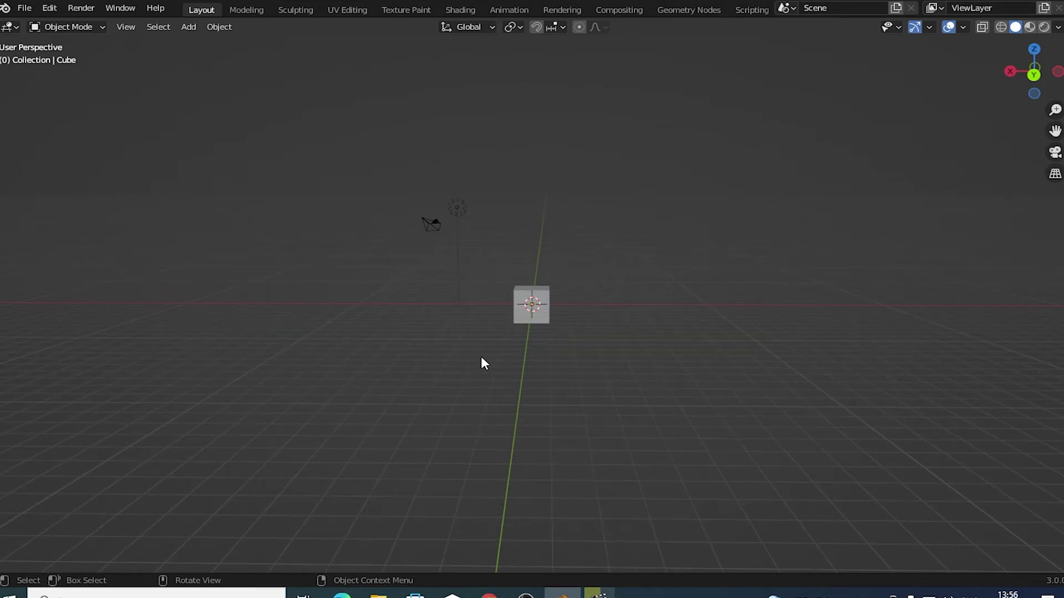
{"action": "scroll", "coordinate": [666, 358], "scroll_direction": "down", "scroll_amount": 1}
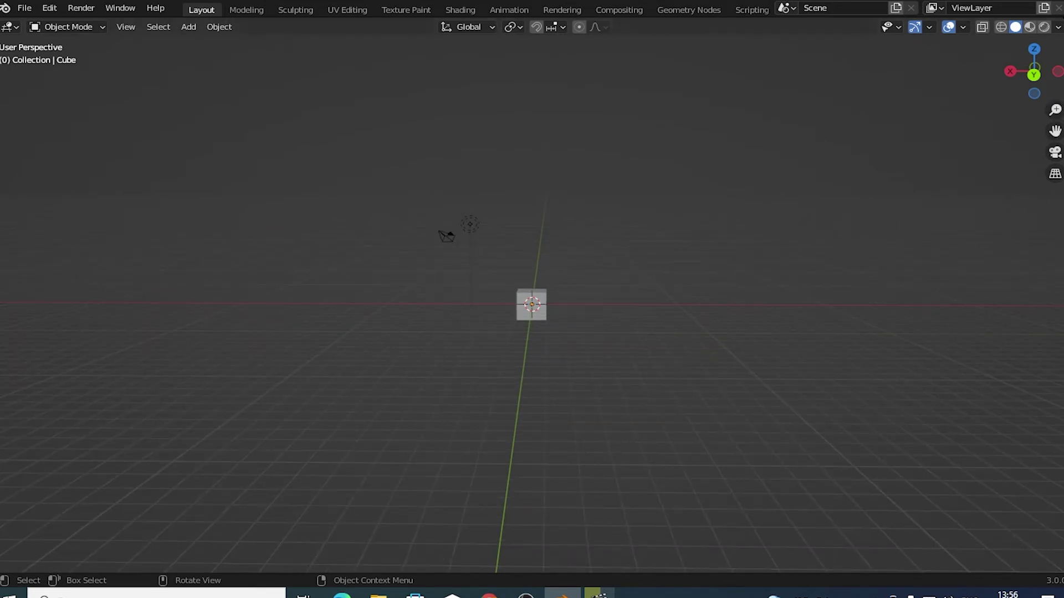
{"action": "left_click_drag", "start_coordinate": [1060, 22], "coordinate": [604, 69]}
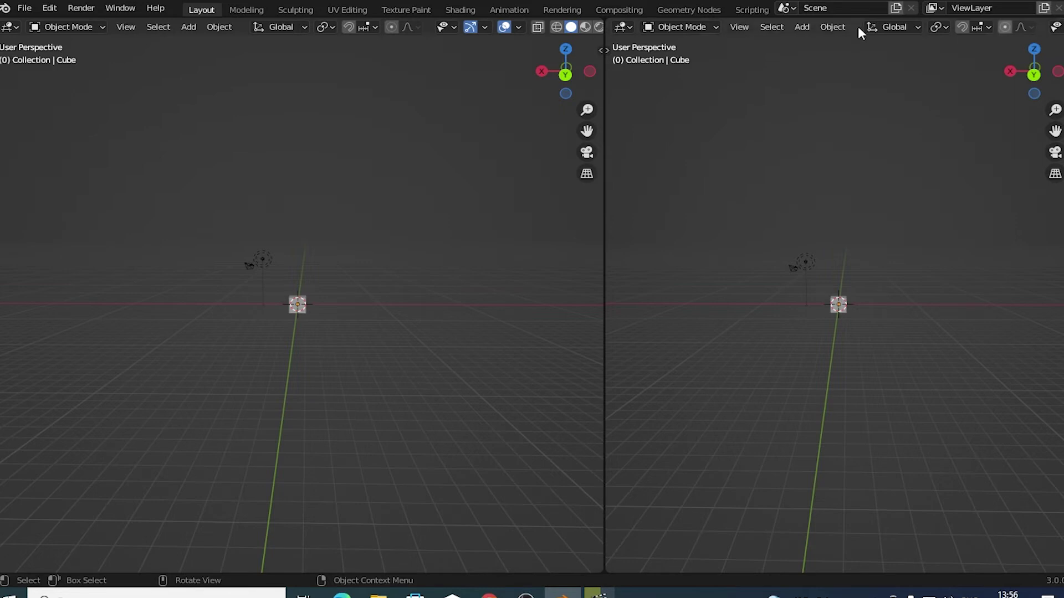
Widen the left viewport and split the right viewport into two stacked views
{"action": "left_click_drag", "start_coordinate": [604, 166], "coordinate": [770, 185]}
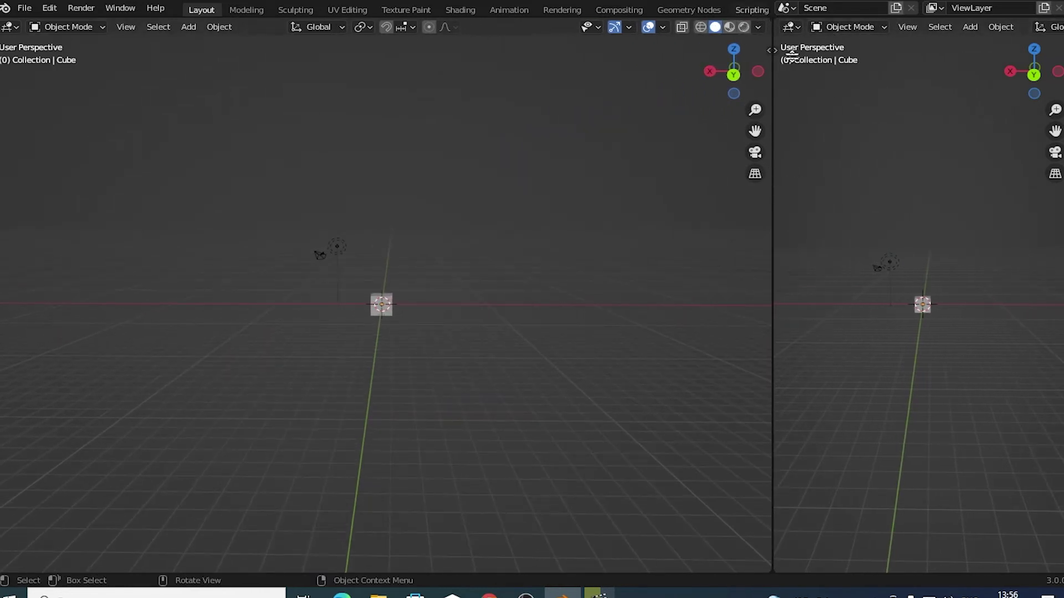
{"action": "mouse_move", "coordinate": [775, 20]}
{"action": "left_mouse_down"}
{"action": "mouse_move", "coordinate": [817, 323]}
{"action": "mouse_move", "coordinate": [820, 312]}
{"action": "left_mouse_up"}
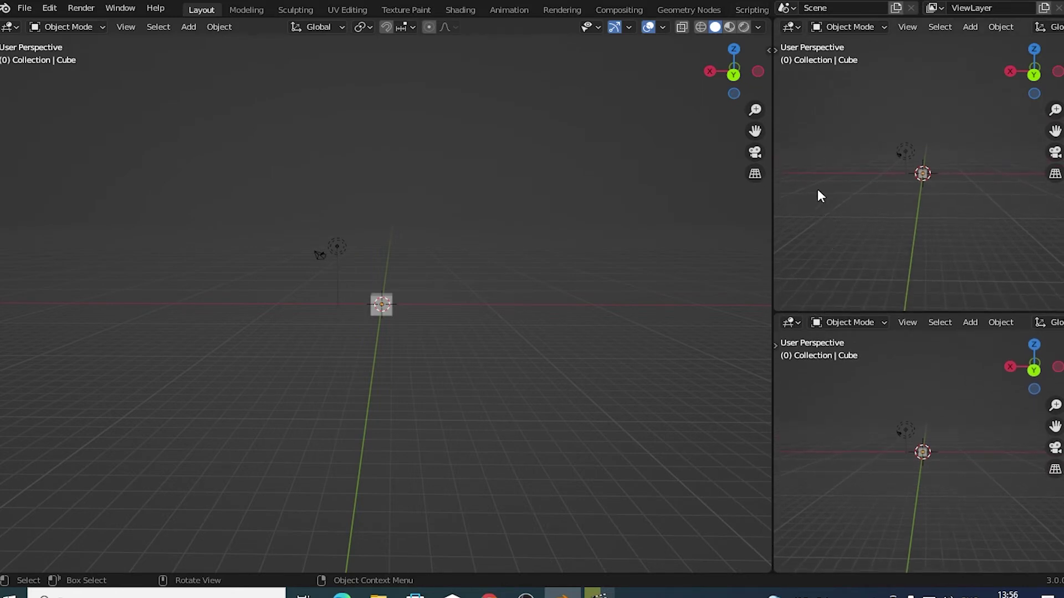
Make the upper-right area an Outliner and the lower-right area Properties, then resize their borders
{"action": "left_click", "coordinate": [792, 26]}
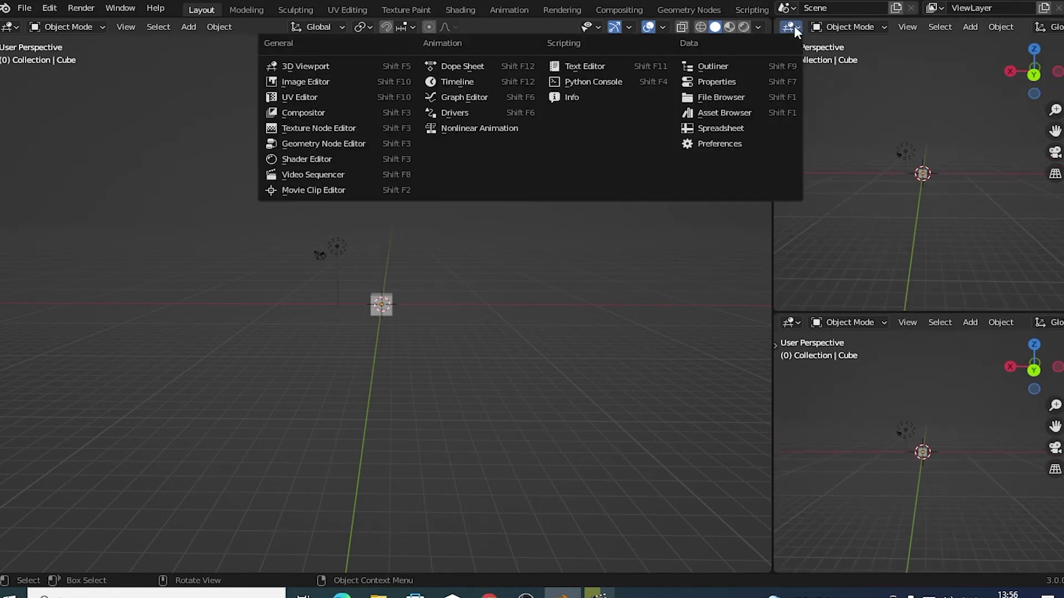
{"action": "left_click", "coordinate": [760, 67]}
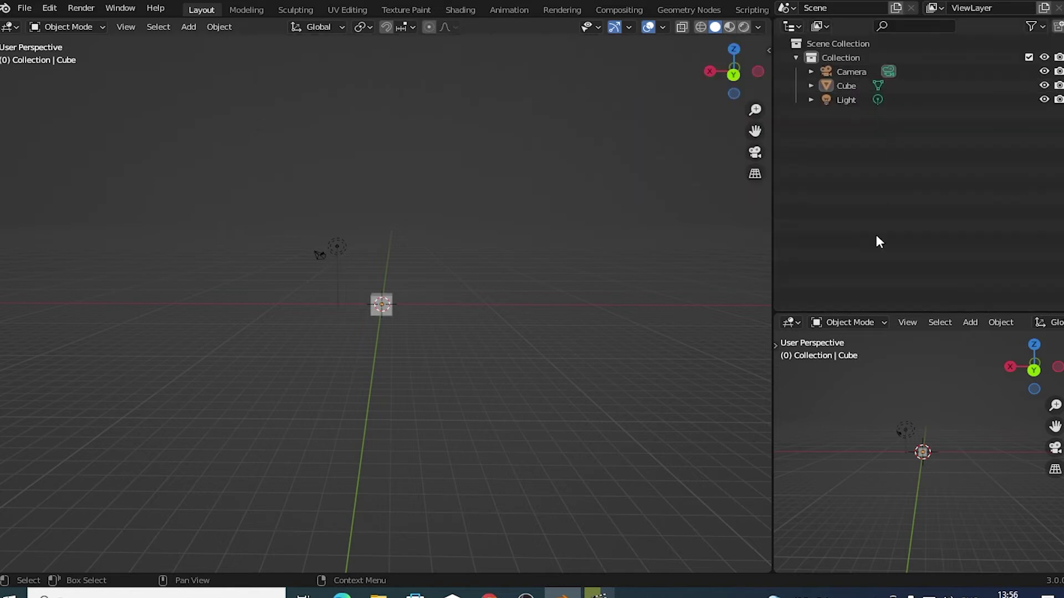
{"action": "left_click", "coordinate": [794, 324]}
{"action": "left_click", "coordinate": [738, 371]}
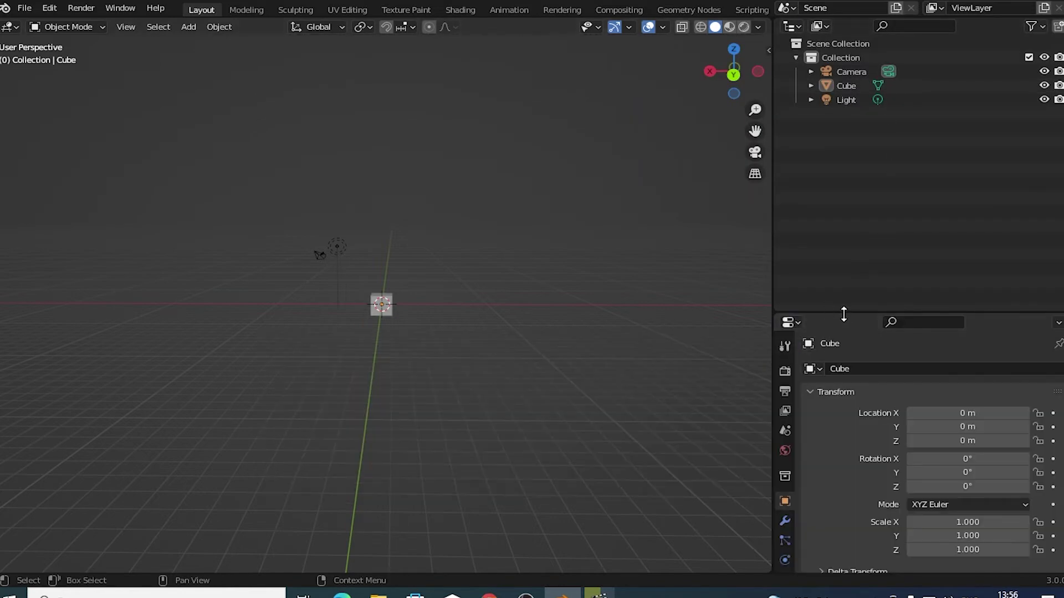
{"action": "mouse_move", "coordinate": [843, 314]}
{"action": "left_mouse_down"}
{"action": "mouse_move", "coordinate": [860, 201]}
{"action": "mouse_move", "coordinate": [860, 218]}
{"action": "left_mouse_up"}
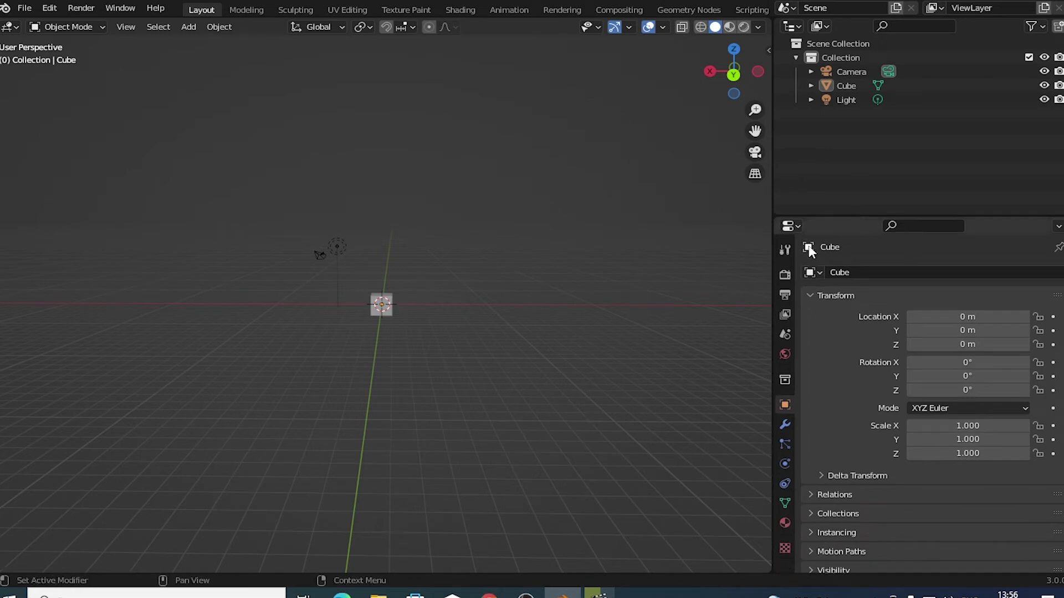
{"action": "left_click_drag", "start_coordinate": [772, 204], "coordinate": [809, 206]}
Orbit the view down onto the cube, then swap the 3D viewport with the Outliner
{"action": "scroll", "coordinate": [441, 327], "scroll_direction": "up", "scroll_amount": 4}
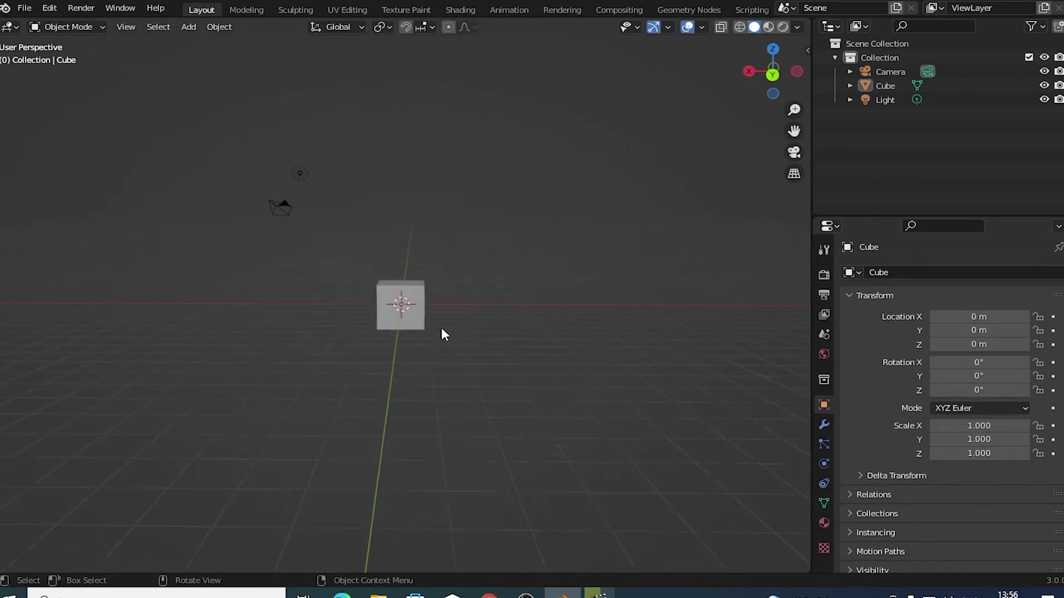
{"action": "scroll", "coordinate": [441, 328], "scroll_direction": "up", "scroll_amount": 1}
{"action": "mouse_move", "coordinate": [526, 330]}
{"action": "middle_mouse_down"}
{"action": "mouse_move", "coordinate": [490, 368]}
{"action": "mouse_move", "coordinate": [475, 336]}
{"action": "mouse_move", "coordinate": [484, 334]}
{"action": "mouse_move", "coordinate": [448, 331]}
{"action": "mouse_move", "coordinate": [424, 355]}
{"action": "mouse_move", "coordinate": [496, 307]}
{"action": "middle_mouse_up"}
{"action": "scroll", "coordinate": [497, 307], "scroll_direction": "down", "scroll_amount": 1}
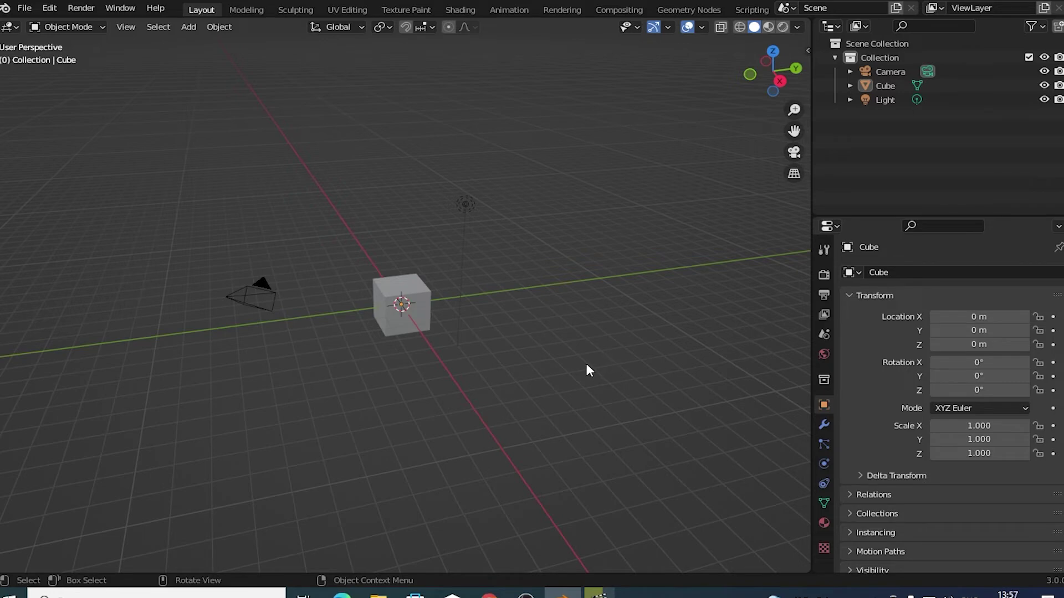
{"action": "mouse_move", "coordinate": [587, 364]}
{"action": "middle_mouse_down"}
{"action": "mouse_move", "coordinate": [560, 359]}
{"action": "mouse_move", "coordinate": [601, 357]}
{"action": "middle_mouse_up"}
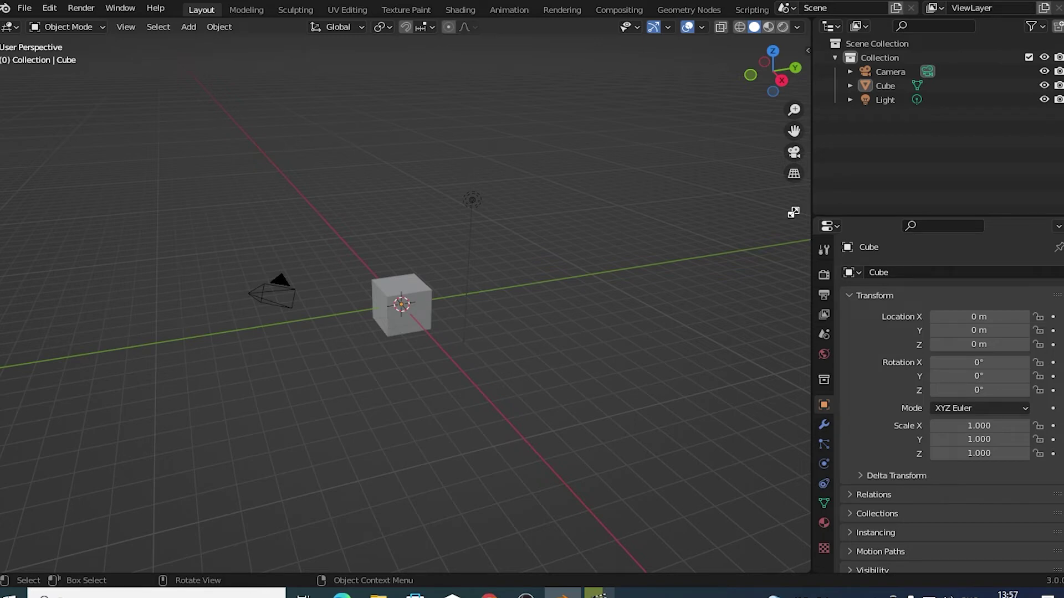
{"action": "left_click_drag", "start_coordinate": [793, 212], "coordinate": [825, 199], "text": "ctrl"}
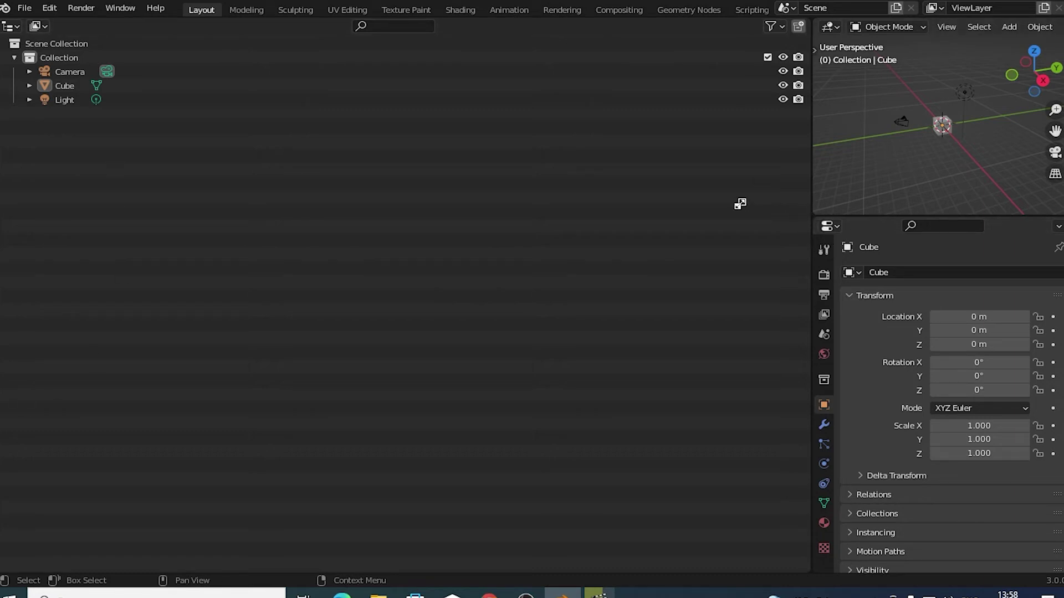
Swap the Outliner and 3D viewport back and forth, then detach the Outliner into its own window
{"action": "left_click_drag", "start_coordinate": [740, 203], "coordinate": [741, 205], "text": "ctrl"}
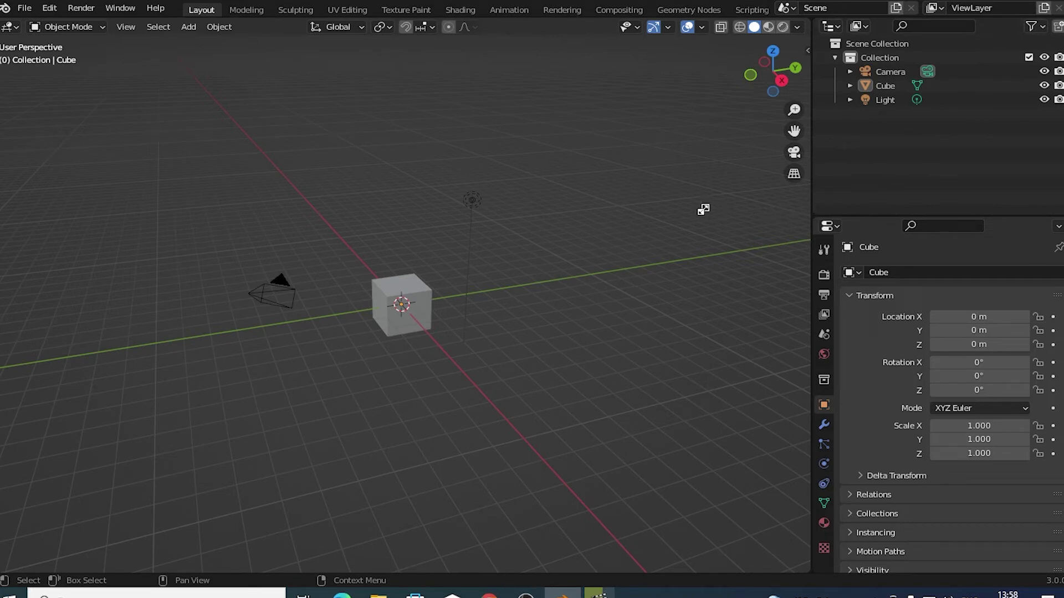
{"action": "left_click_drag", "start_coordinate": [590, 202], "coordinate": [588, 200], "text": "ctrl"}
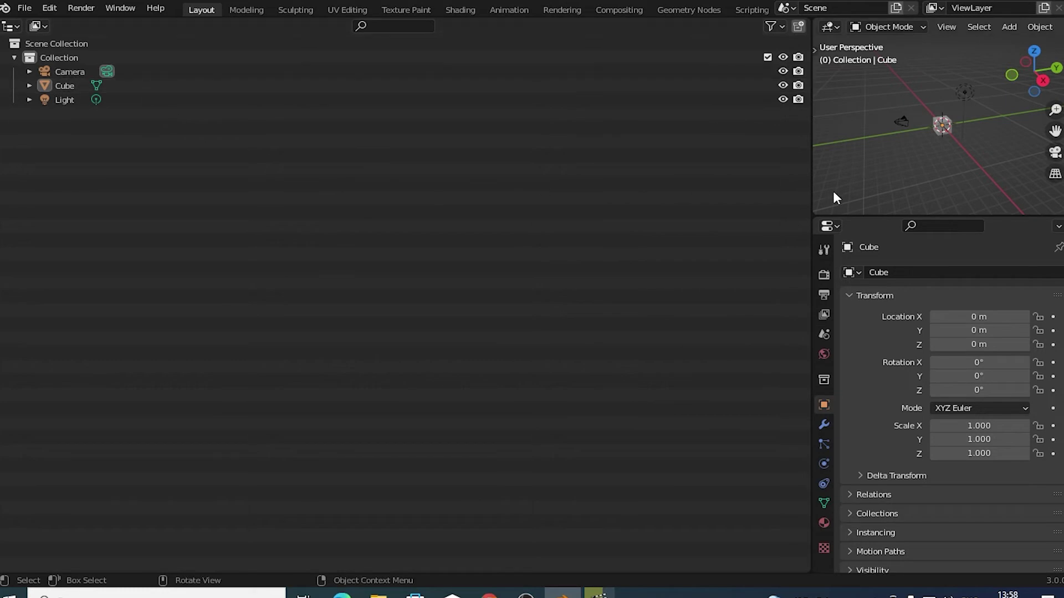
{"action": "left_click_drag", "start_coordinate": [814, 206], "coordinate": [644, 205], "text": "ctrl"}
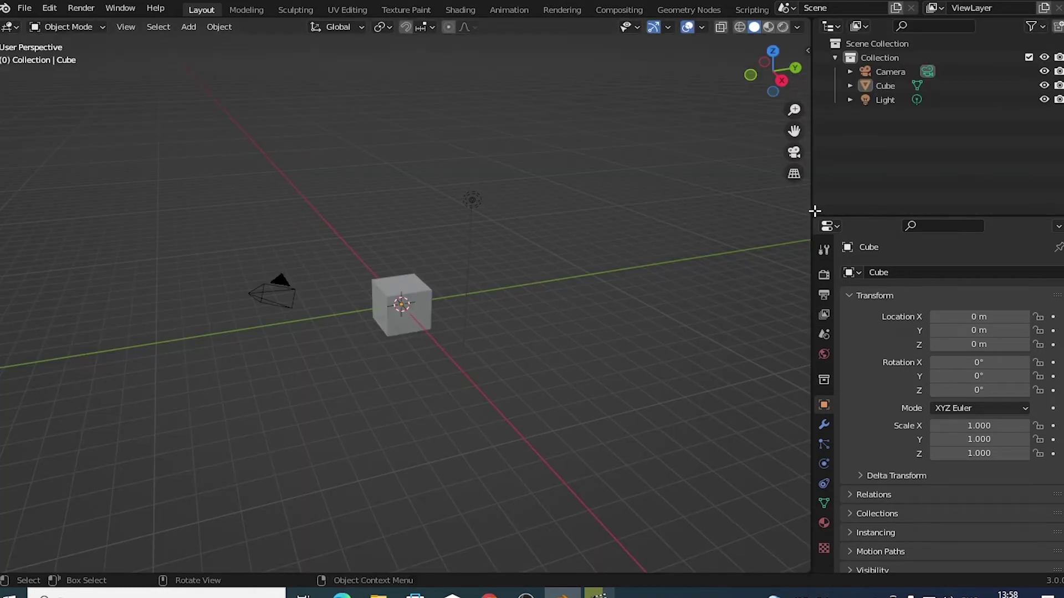
{"action": "left_click_drag", "start_coordinate": [815, 211], "coordinate": [773, 212], "text": "shift"}
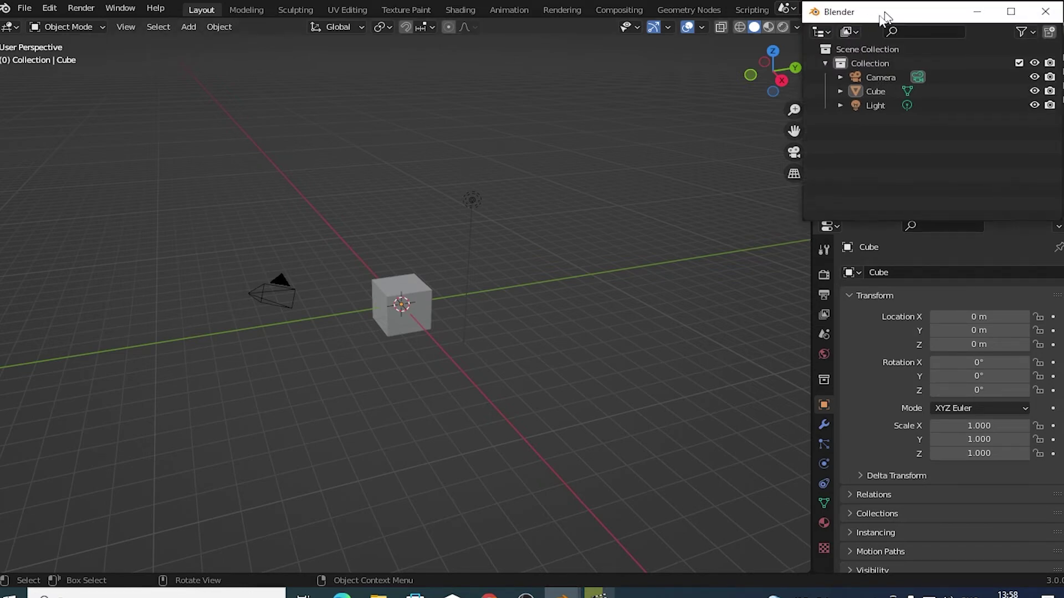
Reposition and resize the floating Outliner window, then close it
{"action": "left_click_drag", "start_coordinate": [881, 14], "coordinate": [565, 205]}
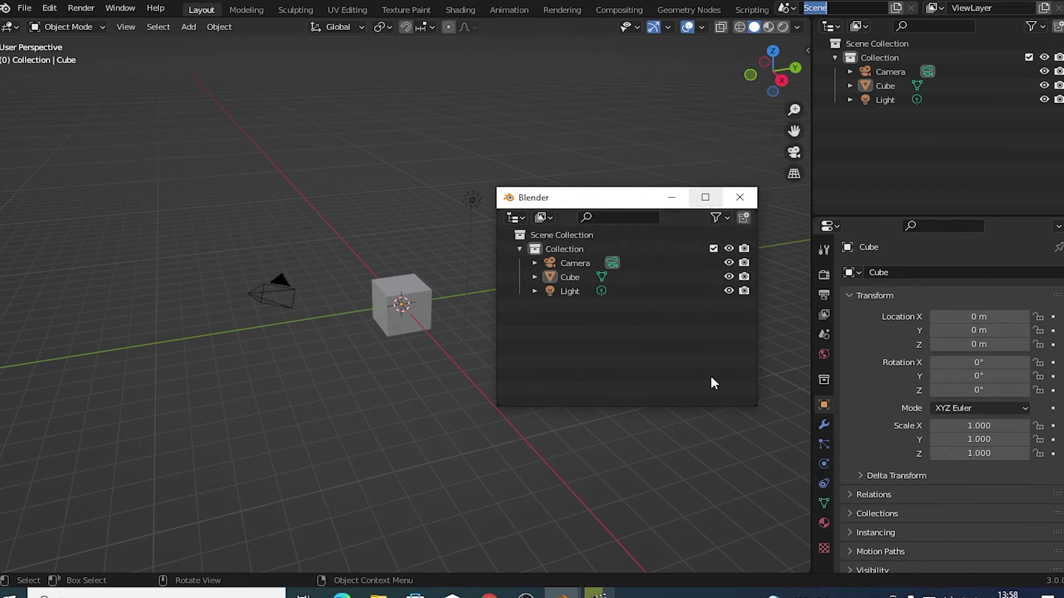
{"action": "left_click_drag", "start_coordinate": [756, 406], "coordinate": [724, 516]}
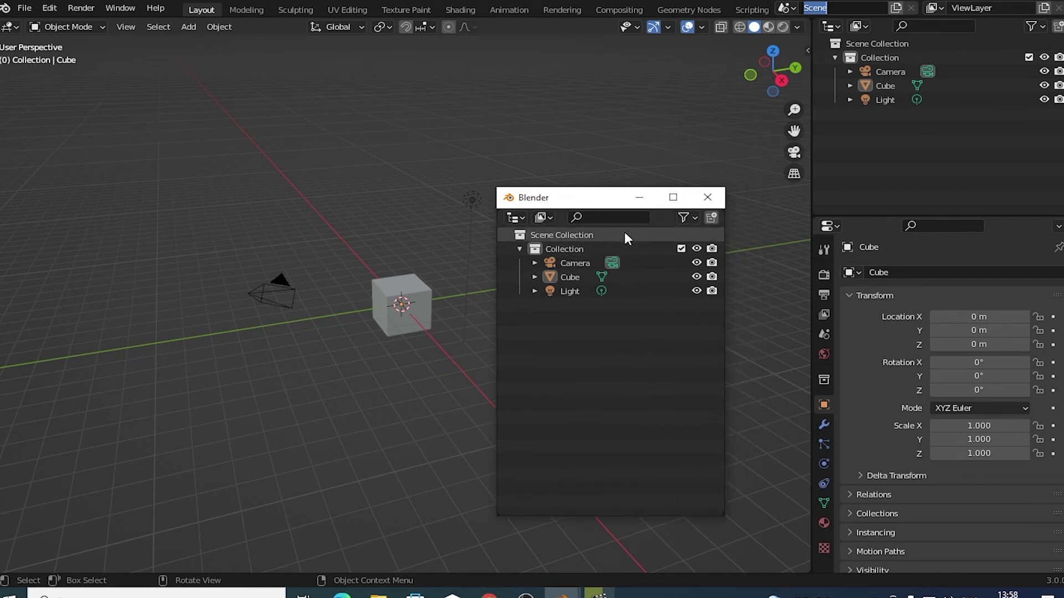
{"action": "left_click_drag", "start_coordinate": [599, 205], "coordinate": [629, 176]}
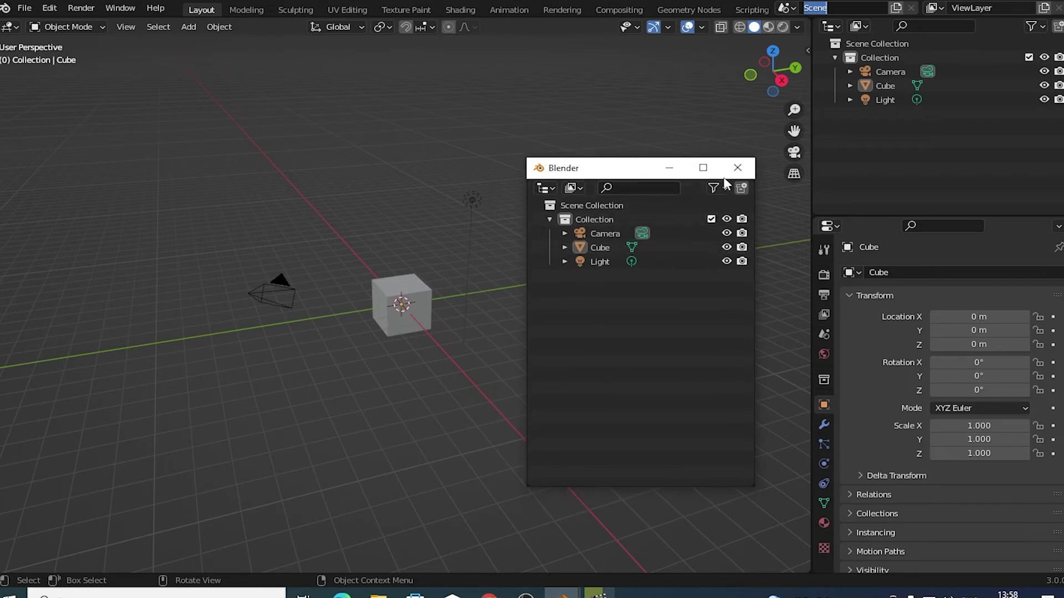
{"action": "left_click", "coordinate": [737, 167]}
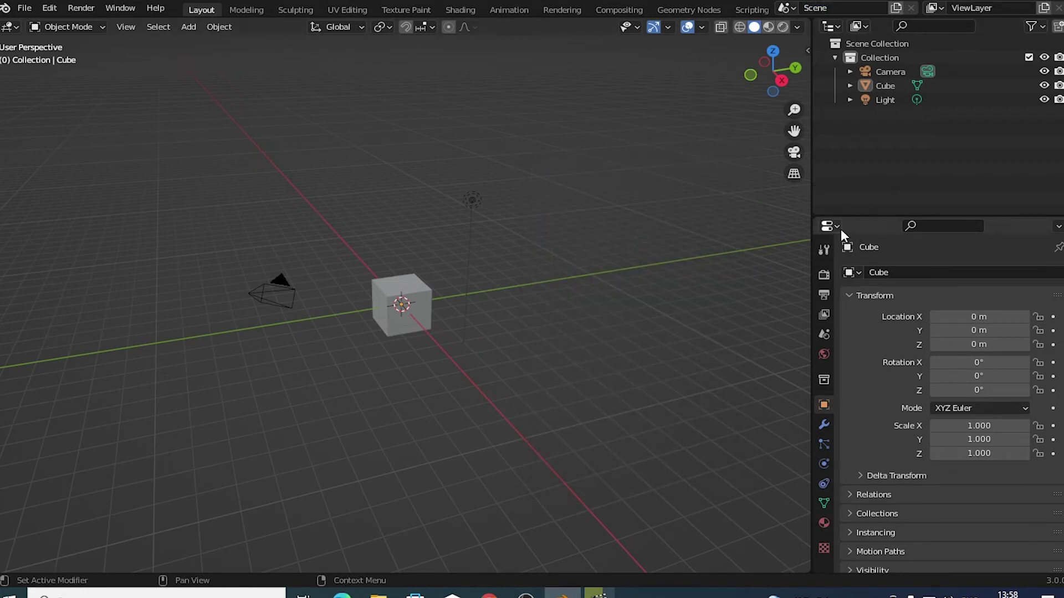
Detach Properties into a floating window, close it, and swap the viewport with the Outliner
{"action": "left_click_drag", "start_coordinate": [814, 222], "coordinate": [746, 221], "text": "shift"}
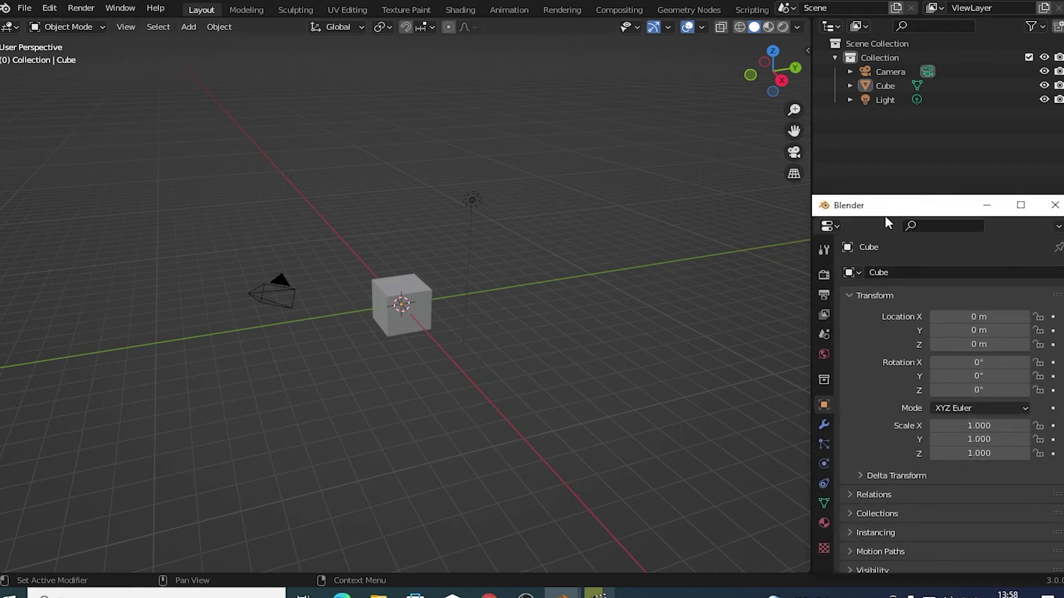
{"action": "mouse_move", "coordinate": [917, 213]}
{"action": "left_mouse_down"}
{"action": "mouse_move", "coordinate": [667, 201]}
{"action": "mouse_move", "coordinate": [621, 187]}
{"action": "left_mouse_up"}
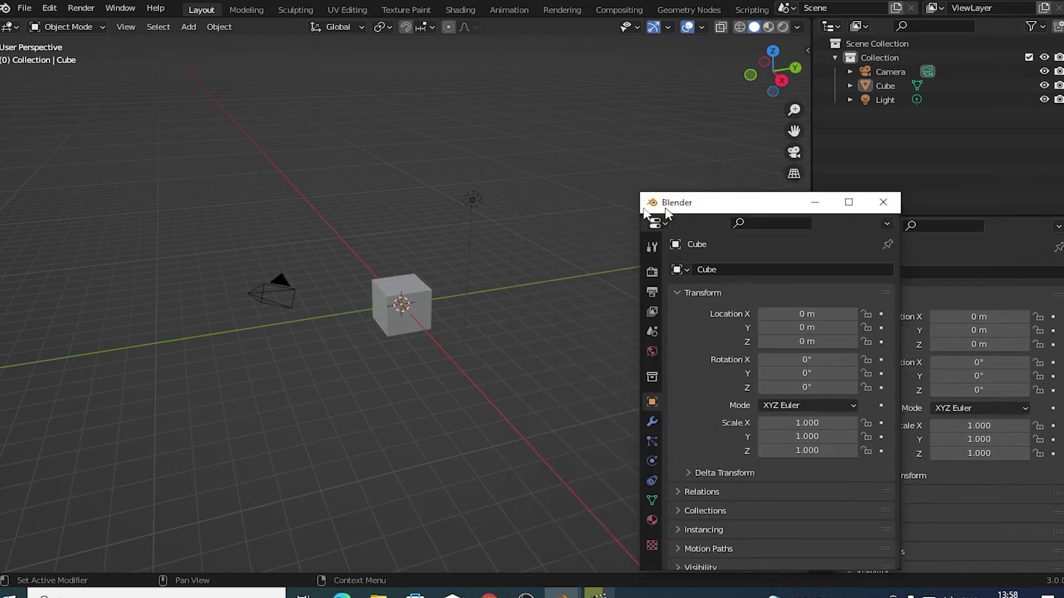
{"action": "left_click_drag", "start_coordinate": [576, 191], "coordinate": [629, 214]}
{"action": "left_click", "coordinate": [813, 202]}
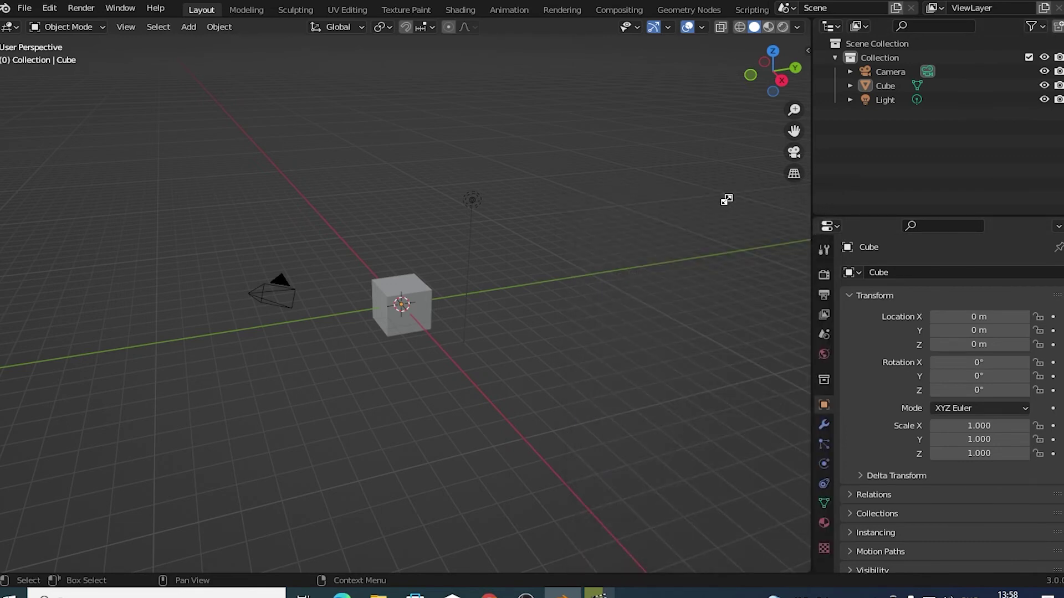
{"action": "left_click_drag", "start_coordinate": [818, 213], "coordinate": [726, 201], "text": "ctrl"}
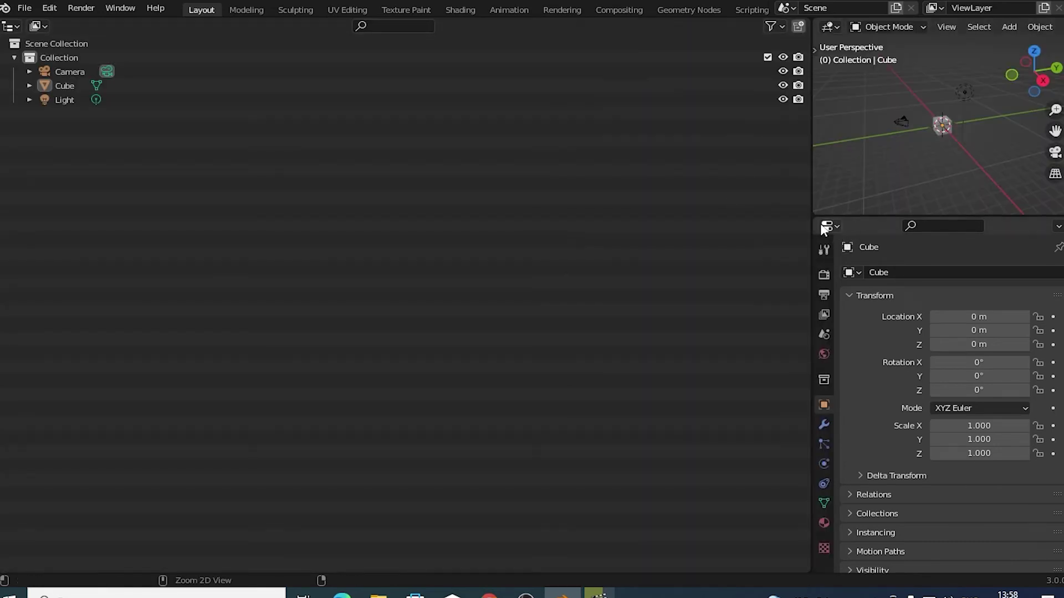
Swap Properties with the viewport, then Outliner with Properties, and make the Outliner taller
{"action": "mouse_move", "coordinate": [812, 217]}
{"action": "left_mouse_down", "text": "ctrl"}
{"action": "mouse_move", "coordinate": [682, 189]}
{"action": "mouse_move", "coordinate": [795, 232]}
{"action": "left_mouse_up", "text": "ctrl"}
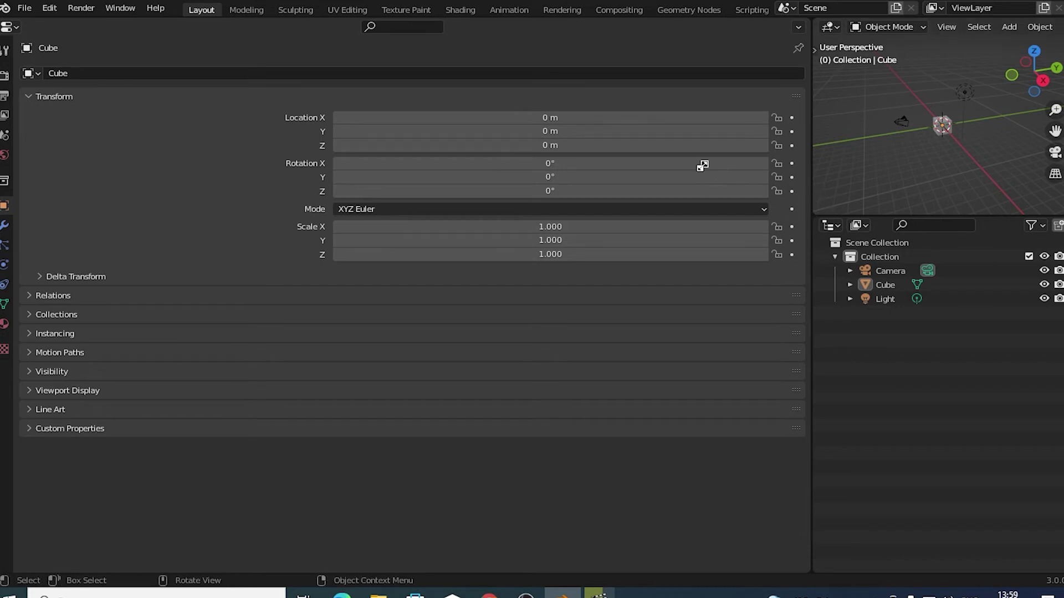
{"action": "left_click_drag", "start_coordinate": [815, 210], "coordinate": [703, 167], "text": "ctrl"}
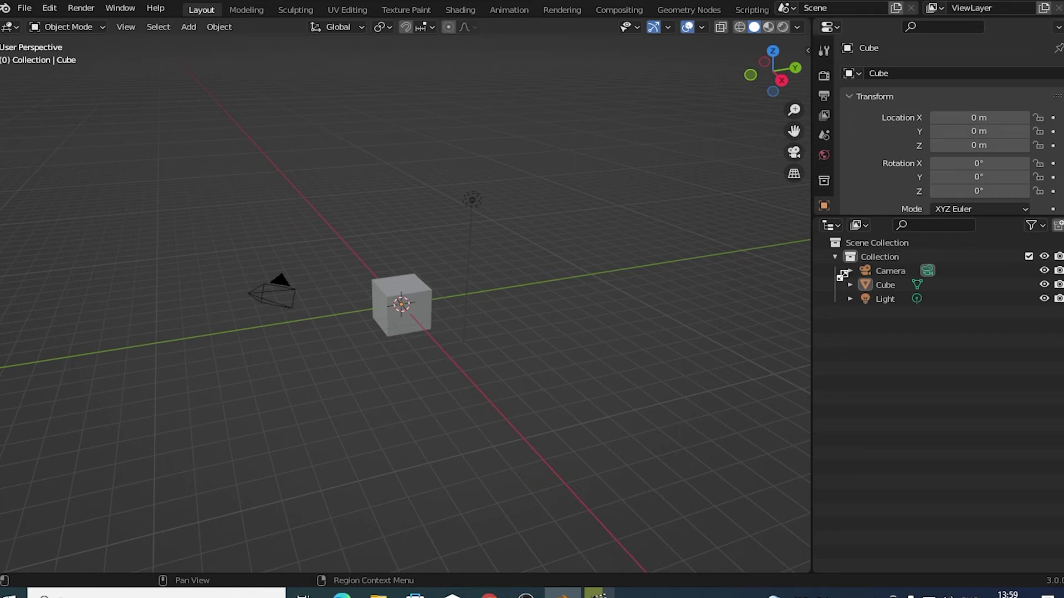
{"action": "left_click_drag", "start_coordinate": [859, 193], "coordinate": [838, 274], "text": "ctrl"}
{"action": "left_click_drag", "start_coordinate": [880, 215], "coordinate": [875, 256]}
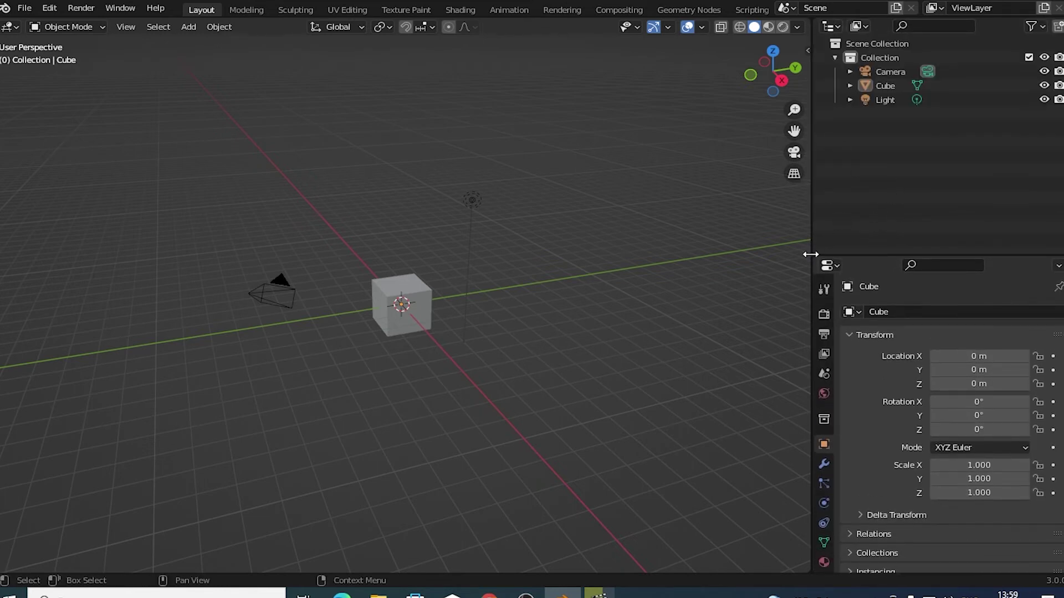
Switch the cube to Edit Mode from the mode list and show the toolbar with T
{"action": "scroll", "coordinate": [437, 352], "scroll_direction": "up", "scroll_amount": 2}
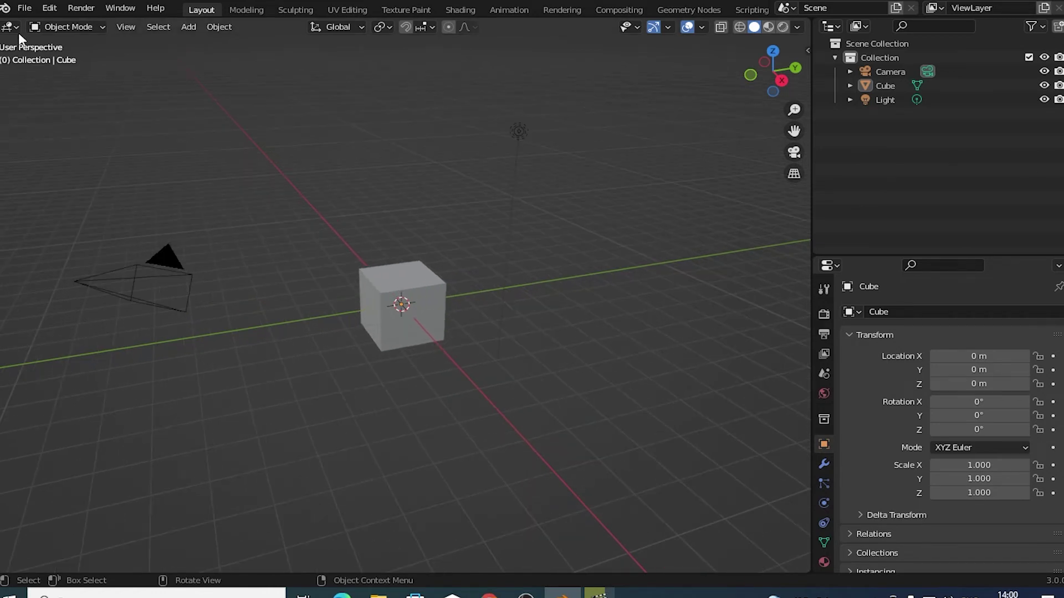
{"action": "left_click", "coordinate": [76, 29]}
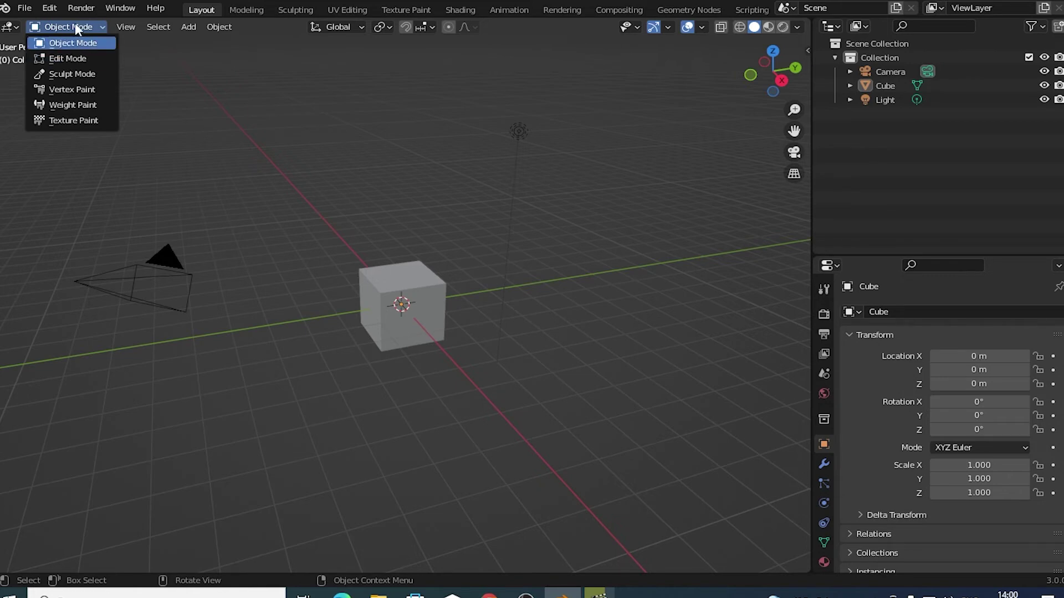
{"action": "left_click", "coordinate": [76, 22]}
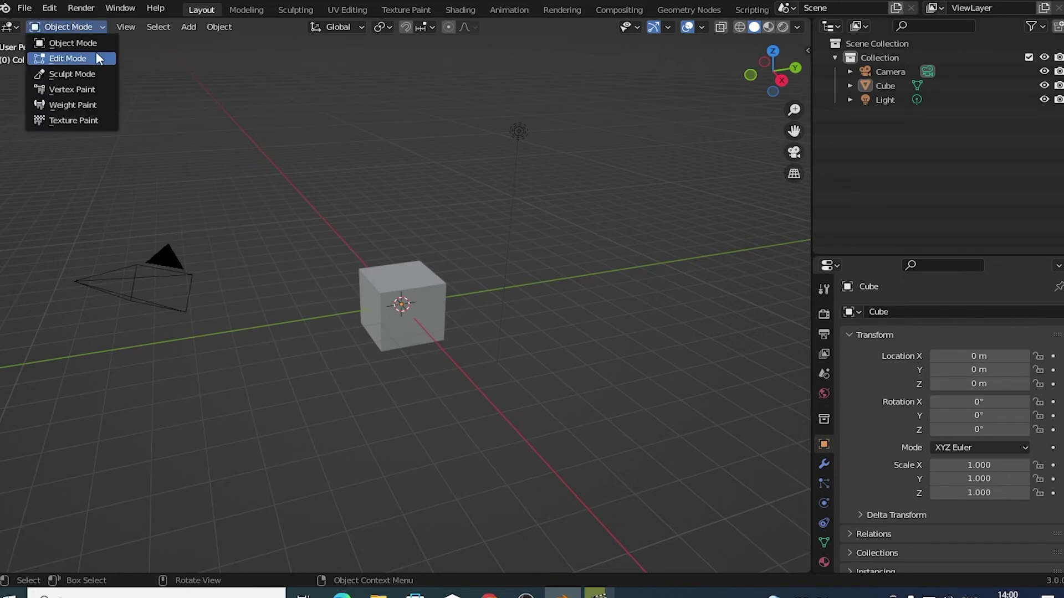
{"action": "left_click", "coordinate": [96, 55]}
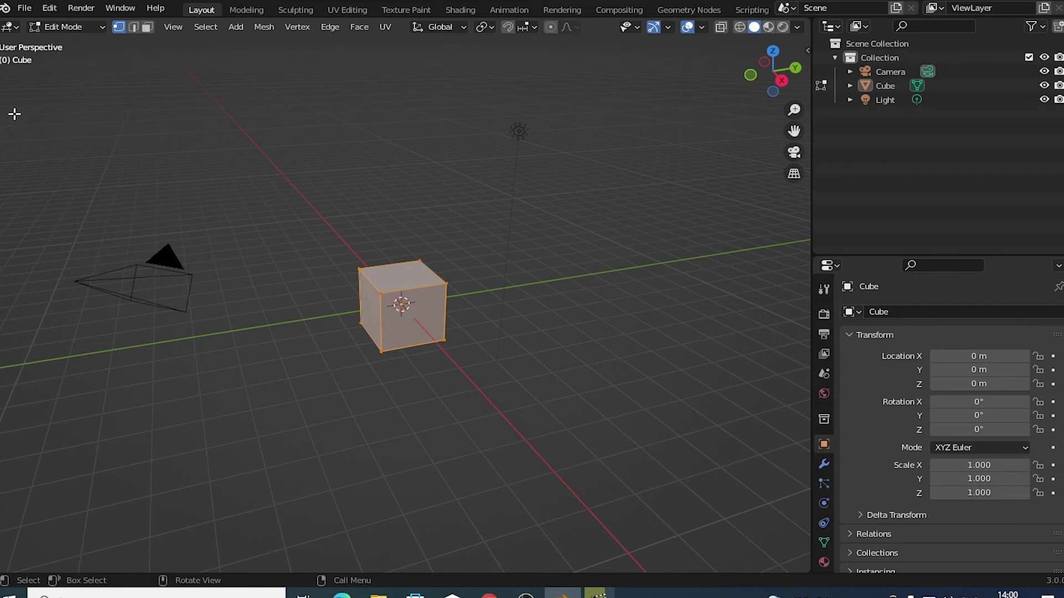
{"action": "key", "text": "t"}
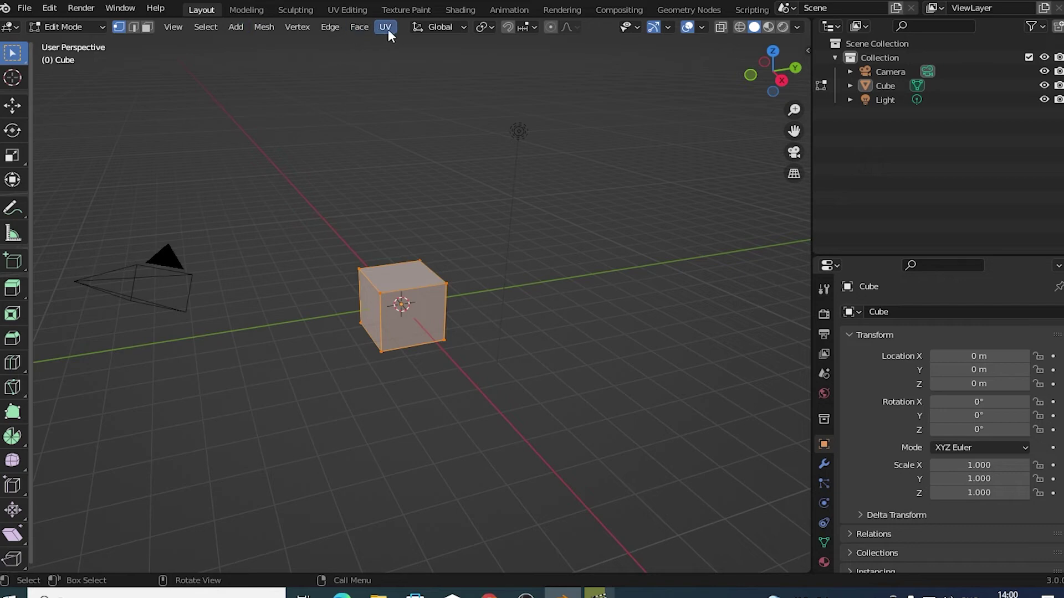
Return to Object Mode, move the cube upward, and rotate it to 36.1°, 53.8°, 48.4°
{"action": "left_click", "coordinate": [77, 28]}
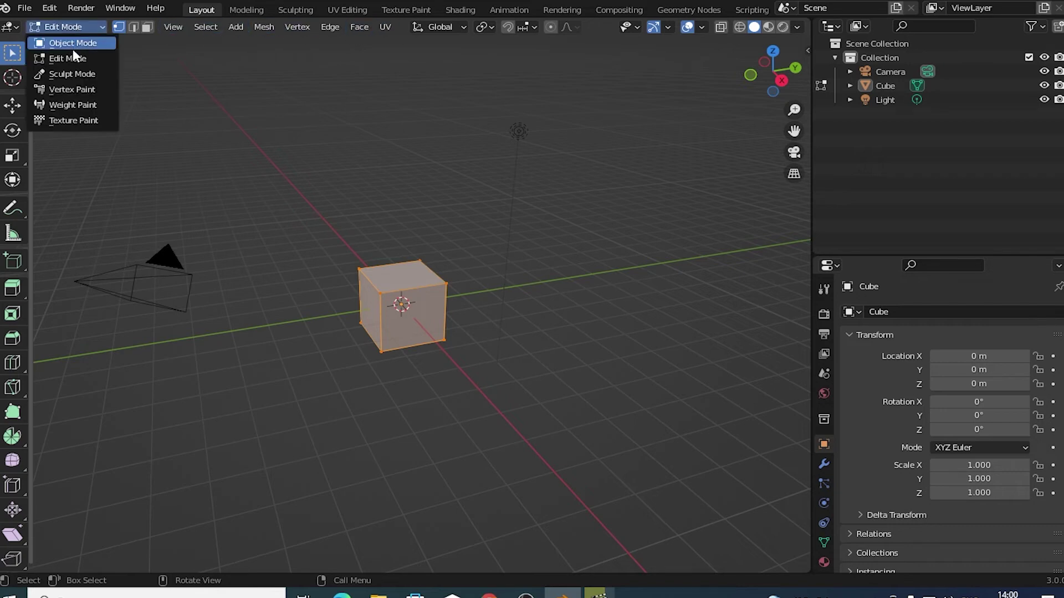
{"action": "left_click", "coordinate": [73, 48]}
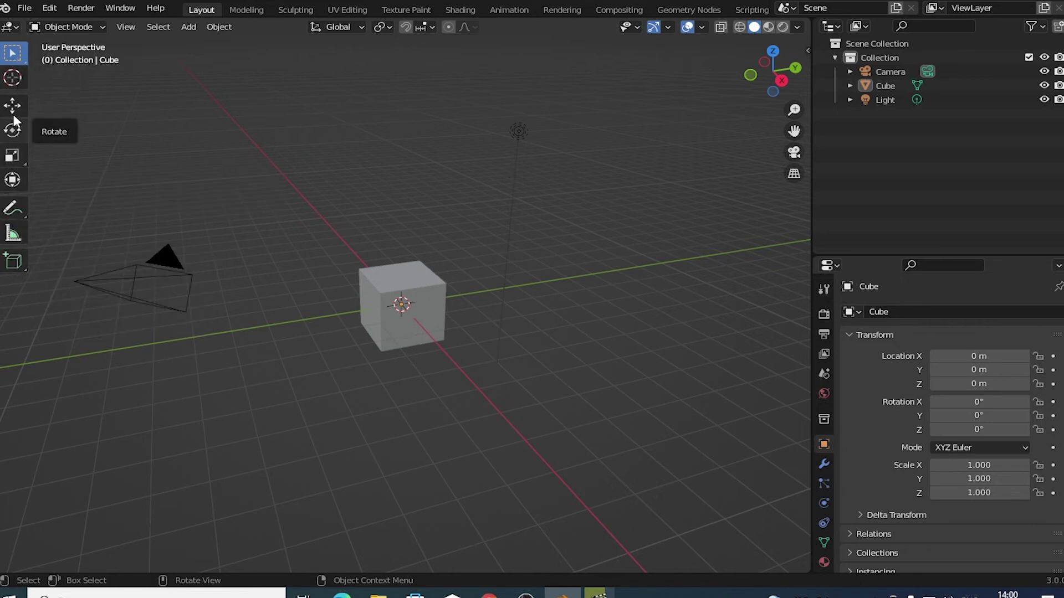
{"action": "left_click", "coordinate": [13, 105]}
{"action": "left_click", "coordinate": [402, 303]}
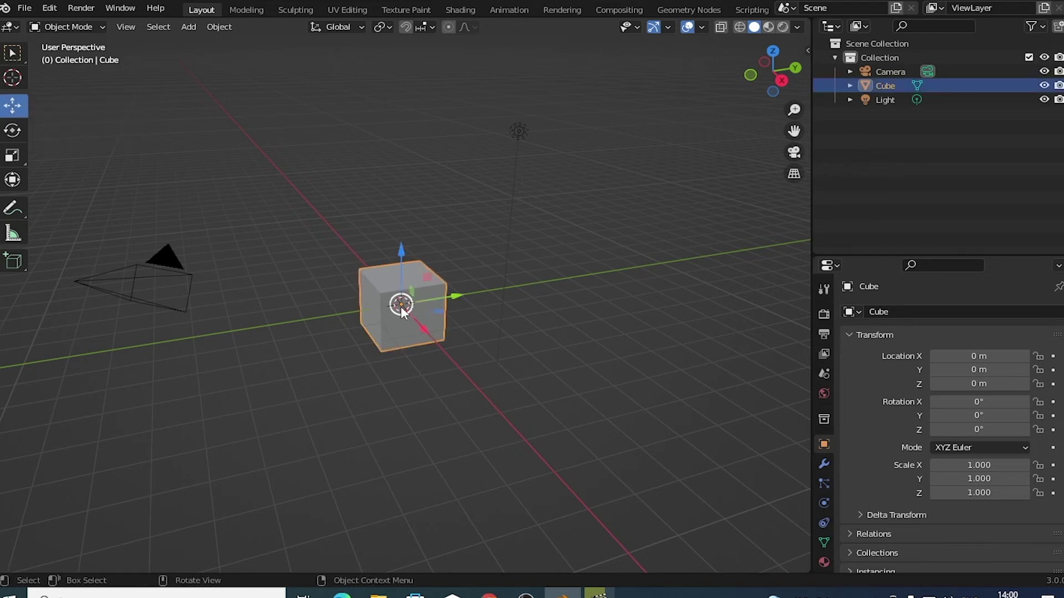
{"action": "mouse_move", "coordinate": [401, 303]}
{"action": "left_mouse_down"}
{"action": "mouse_move", "coordinate": [394, 182]}
{"action": "mouse_move", "coordinate": [418, 238]}
{"action": "mouse_move", "coordinate": [377, 265]}
{"action": "left_mouse_up"}
{"action": "left_click", "coordinate": [20, 135]}
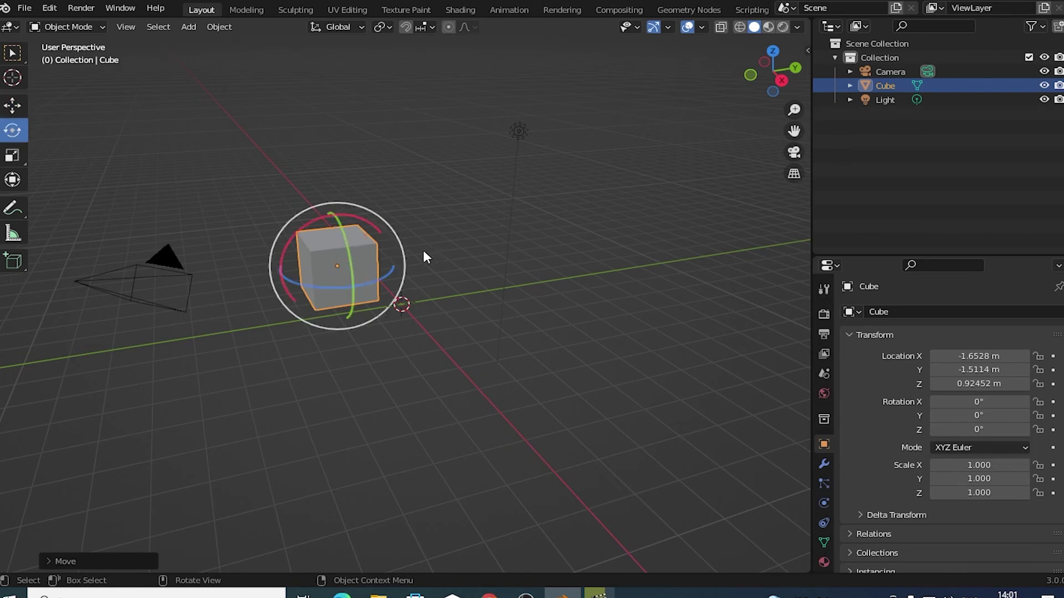
{"action": "mouse_move", "coordinate": [361, 222]}
{"action": "left_mouse_down"}
{"action": "mouse_move", "coordinate": [545, 226]}
{"action": "mouse_move", "coordinate": [442, 356]}
{"action": "left_mouse_up"}
Scale the cube to 1.258, shift it right with the Transform tool, and re-enter Edit Mode
{"action": "left_click", "coordinate": [13, 156]}
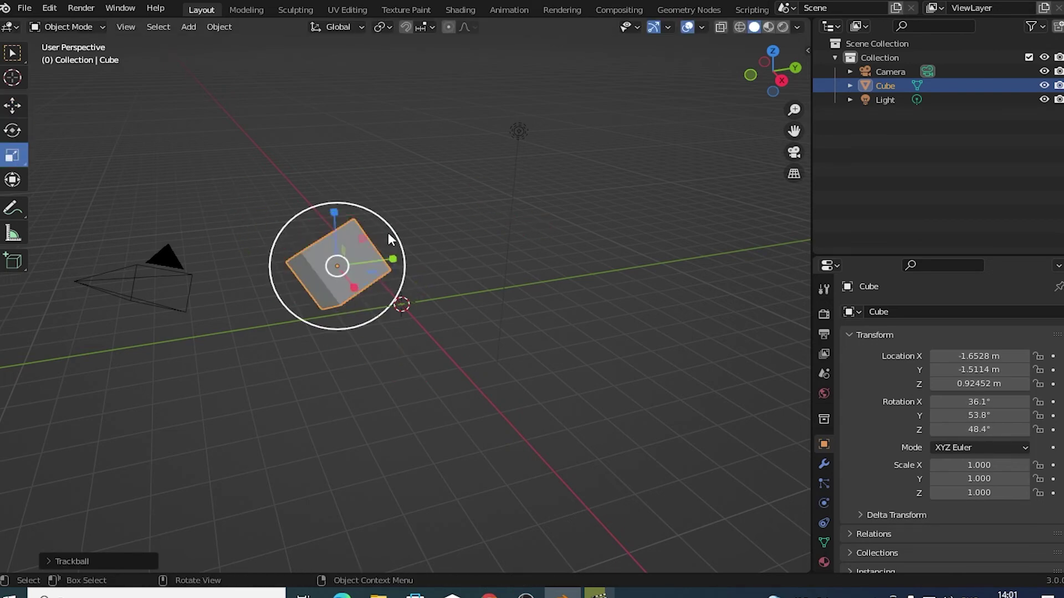
{"action": "left_click_drag", "start_coordinate": [387, 232], "coordinate": [400, 227]}
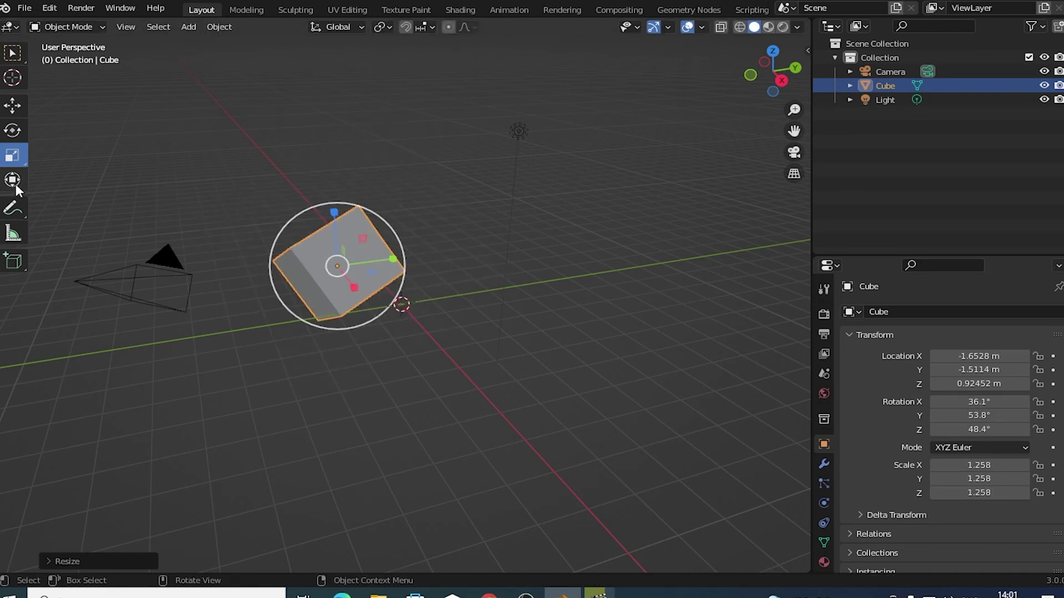
{"action": "left_click", "coordinate": [13, 180]}
{"action": "left_click_drag", "start_coordinate": [342, 264], "coordinate": [407, 262]}
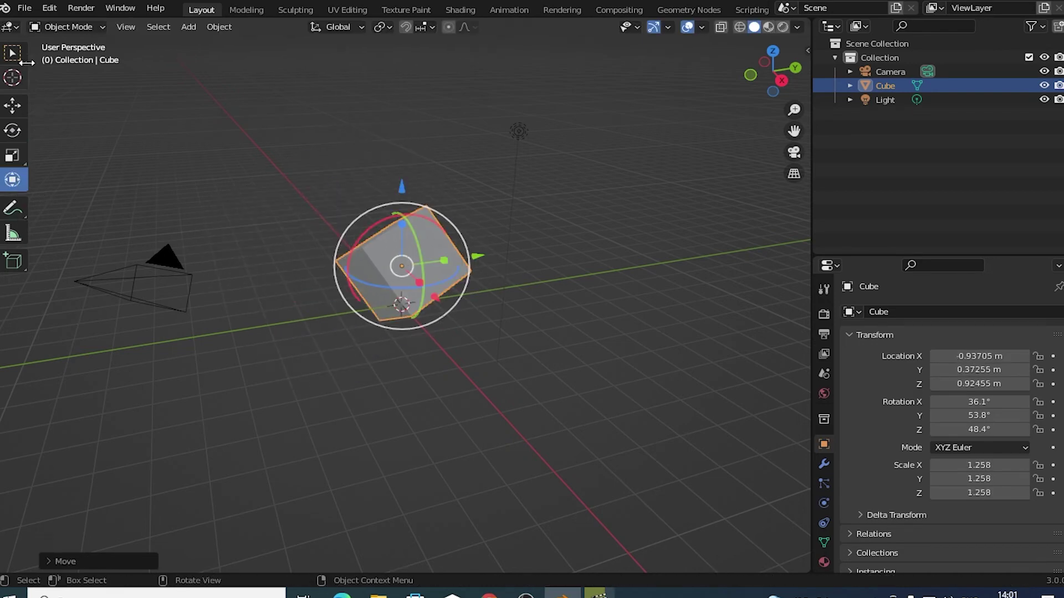
{"action": "left_click", "coordinate": [65, 27]}
{"action": "left_click", "coordinate": [105, 62]}
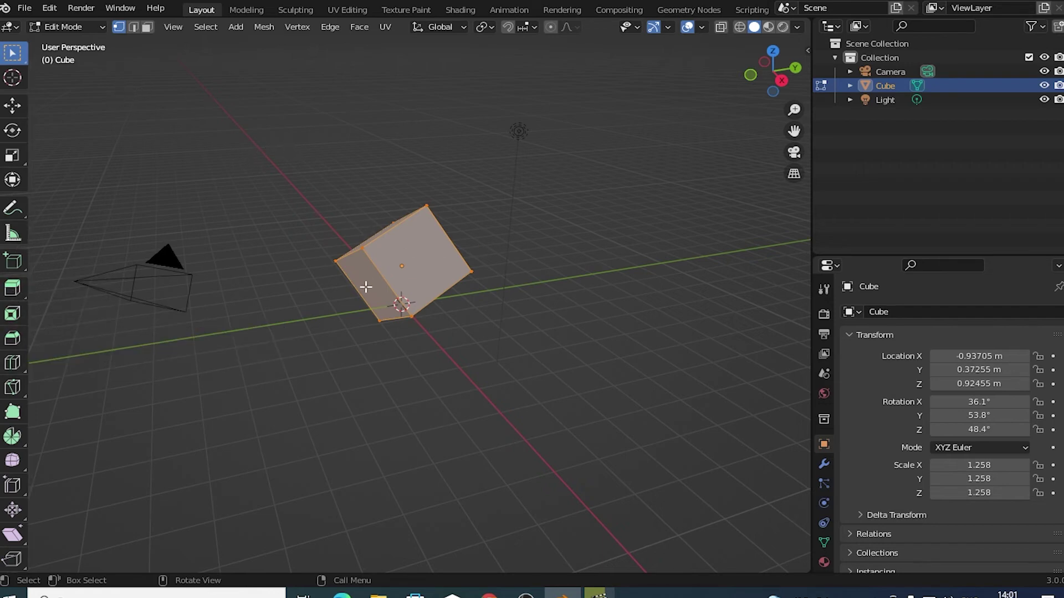
In Object Mode with Select Box, grab the cube to -1.3896, 0.79512, 2.0791 m
{"action": "left_click", "coordinate": [71, 26]}
{"action": "left_click", "coordinate": [75, 40]}
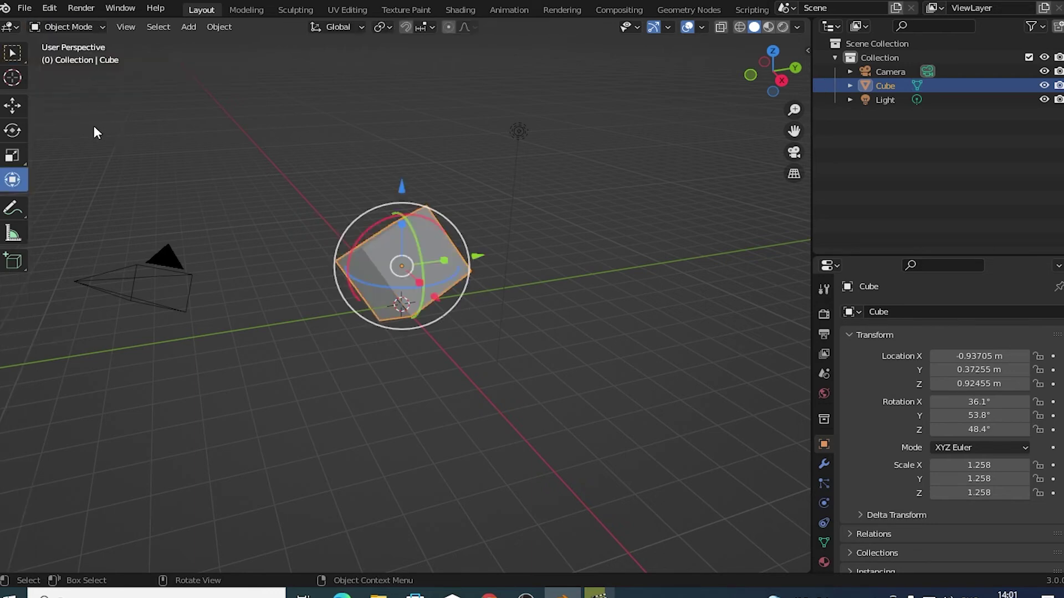
{"action": "left_click", "coordinate": [19, 55]}
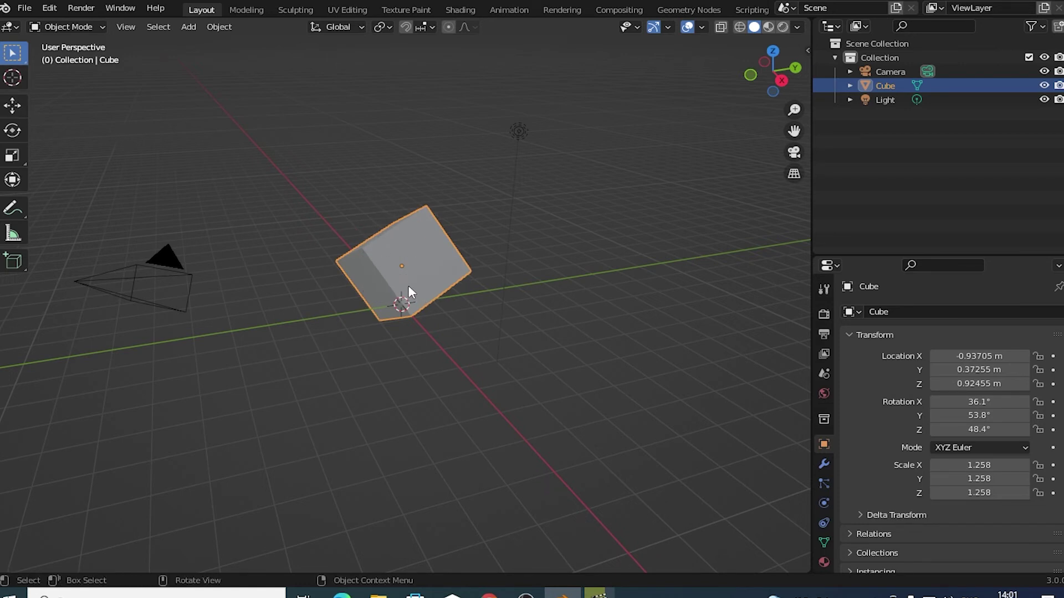
{"action": "key", "text": "g"}
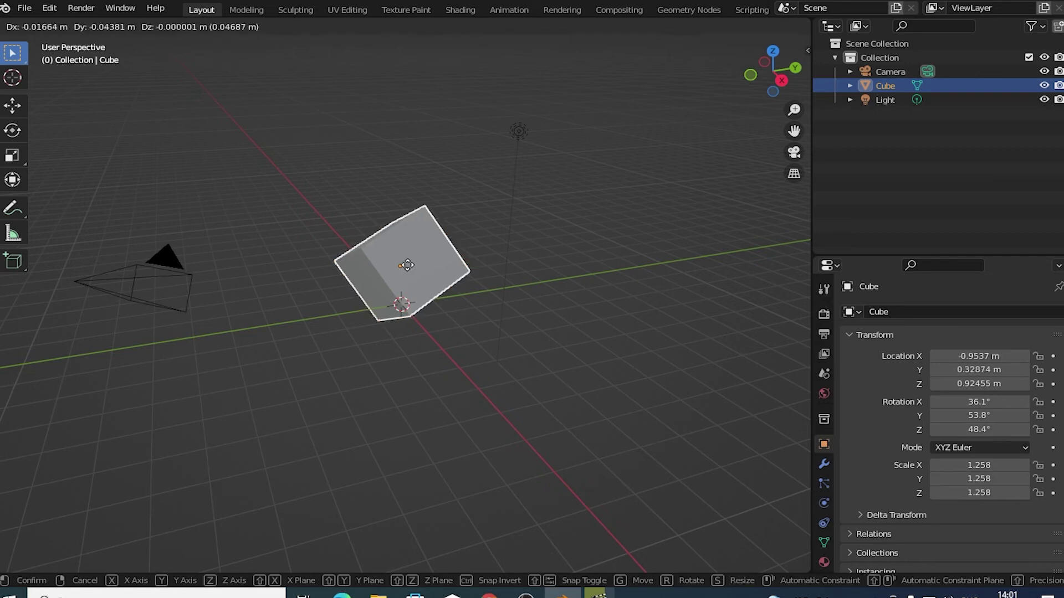
{"action": "left_click", "coordinate": [402, 245]}
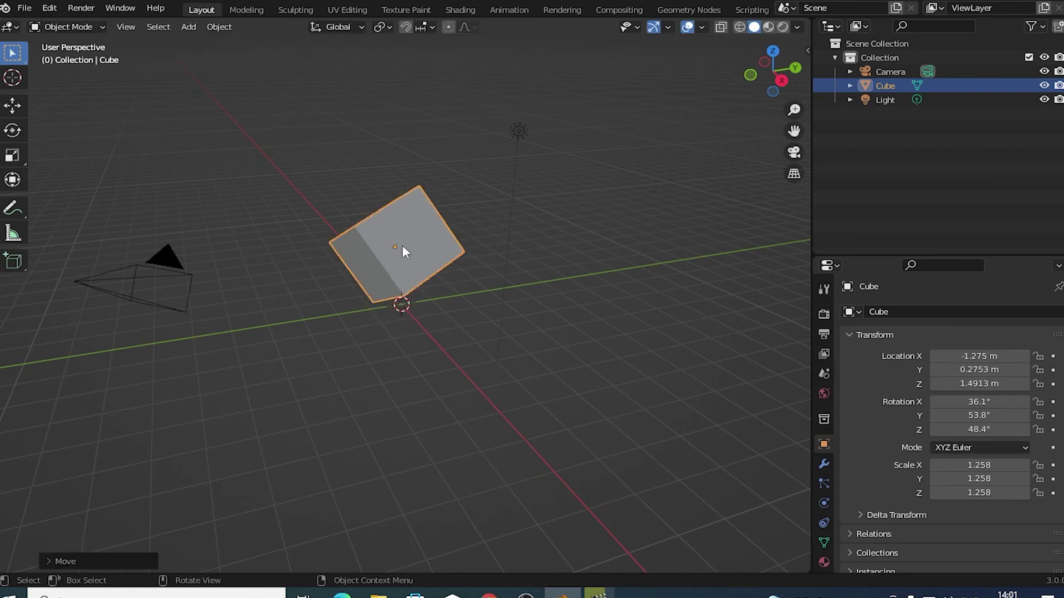
{"action": "key", "text": "g"}
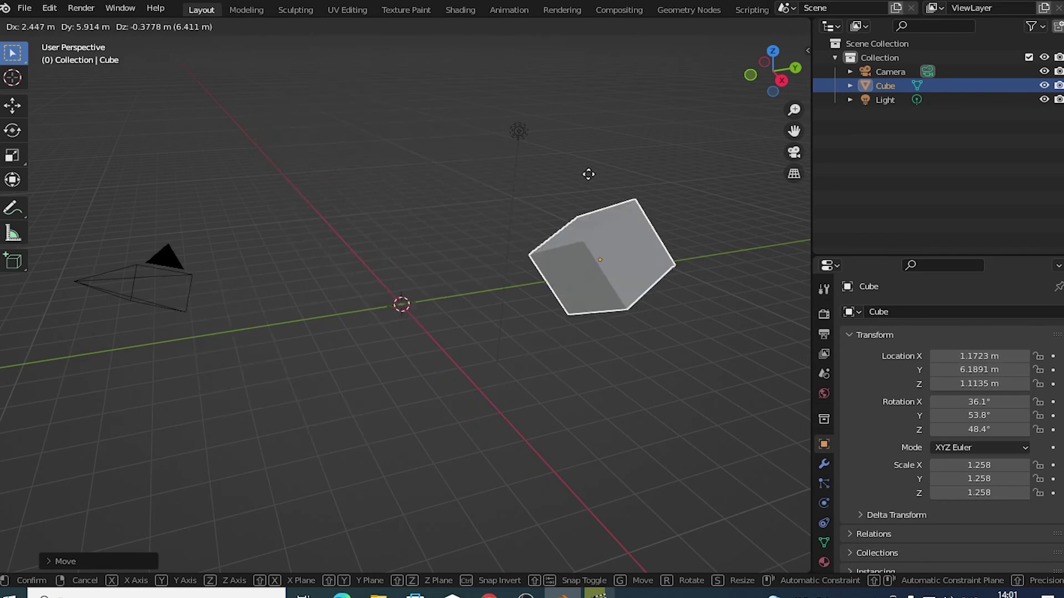
{"action": "left_click", "coordinate": [418, 234]}
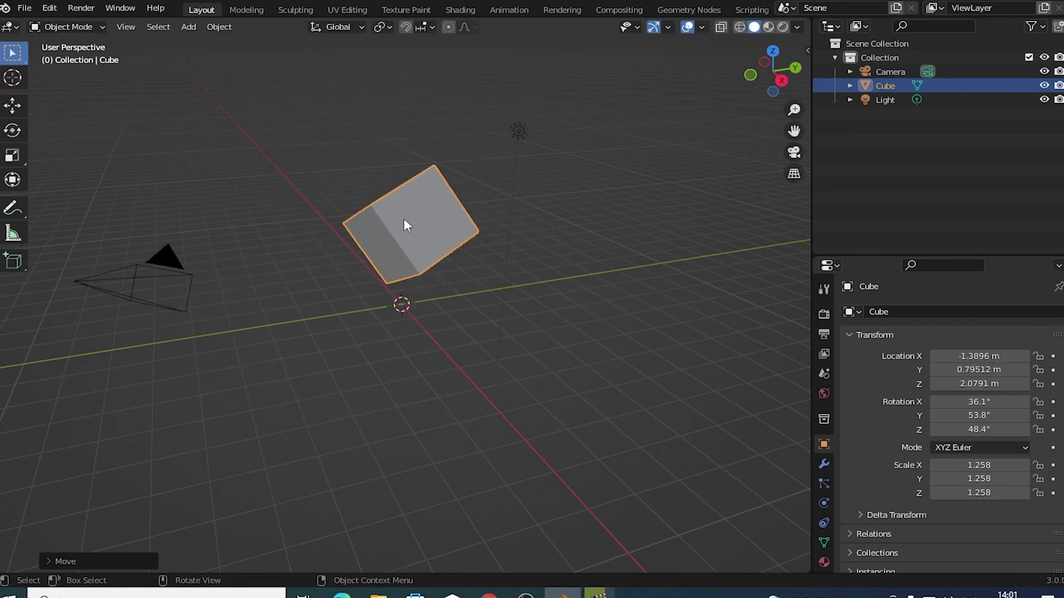
{"action": "mouse_move", "coordinate": [410, 299]}
{"action": "middle_mouse_down"}
{"action": "mouse_move", "coordinate": [356, 295]}
{"action": "mouse_move", "coordinate": [405, 292]}
{"action": "middle_mouse_up"}
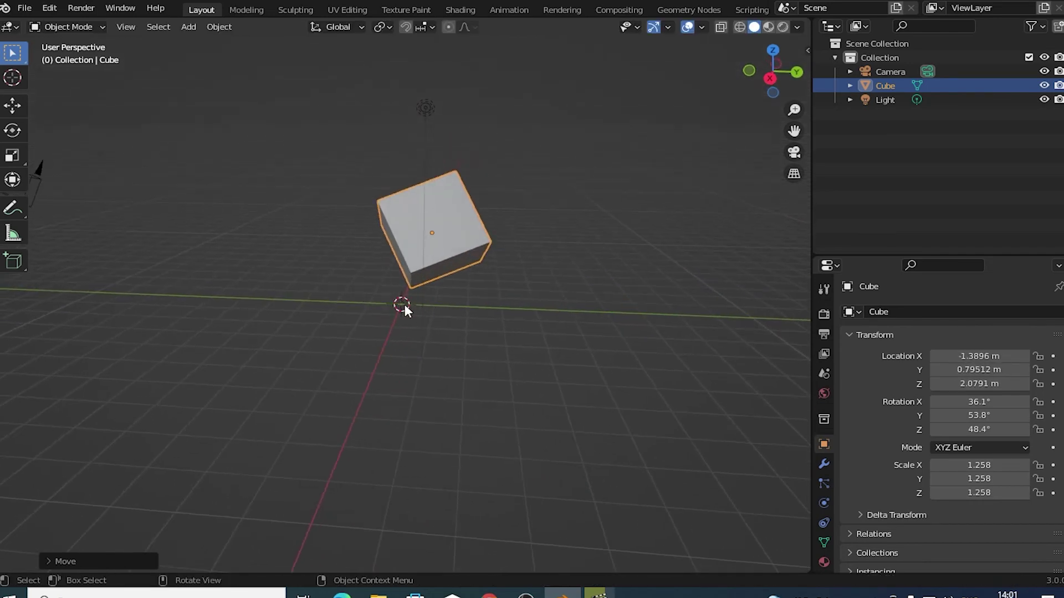
Set the cube's location X, Y and Z to 0 in the Transform panel
{"action": "double_click", "coordinate": [979, 356]}
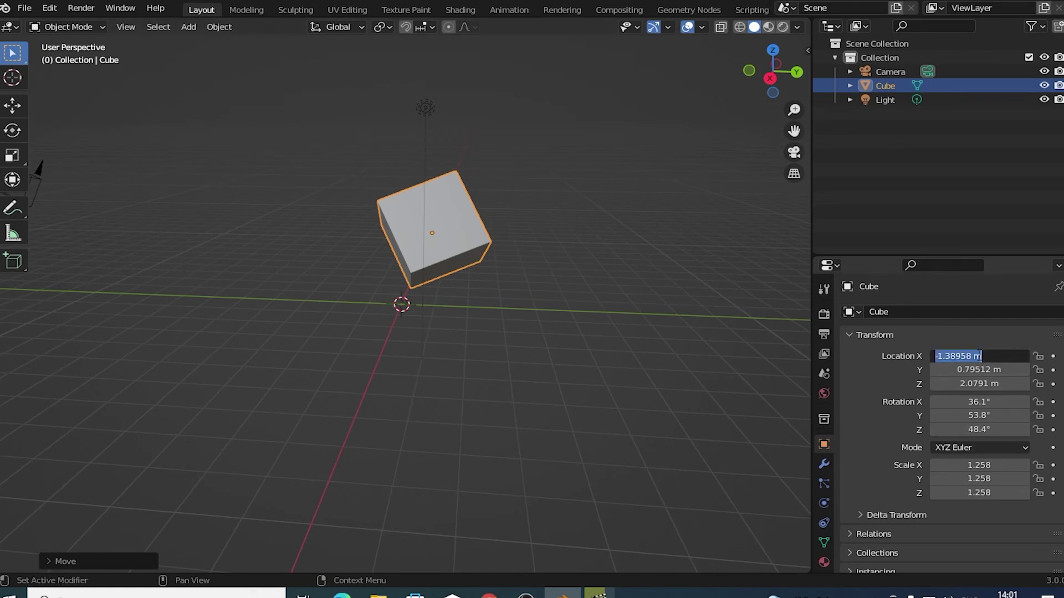
{"action": "type", "text": "0"}
{"action": "key", "text": "Return"}
{"action": "double_click", "coordinate": [979, 370]}
{"action": "type", "text": "0"}
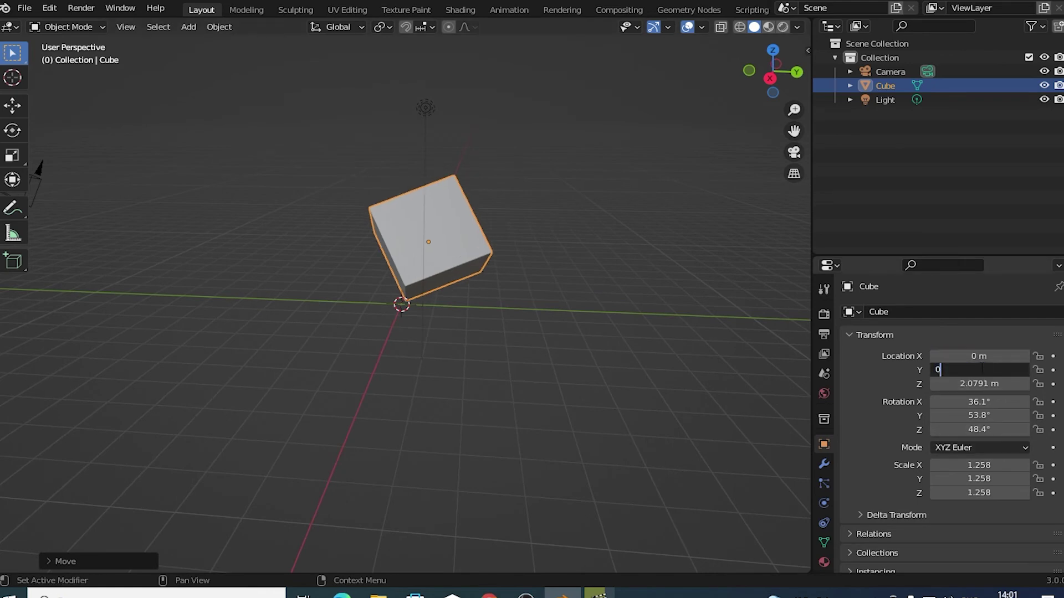
{"action": "key", "text": "Return"}
{"action": "double_click", "coordinate": [975, 383]}
{"action": "type", "text": "0"}
{"action": "key", "text": "Return"}
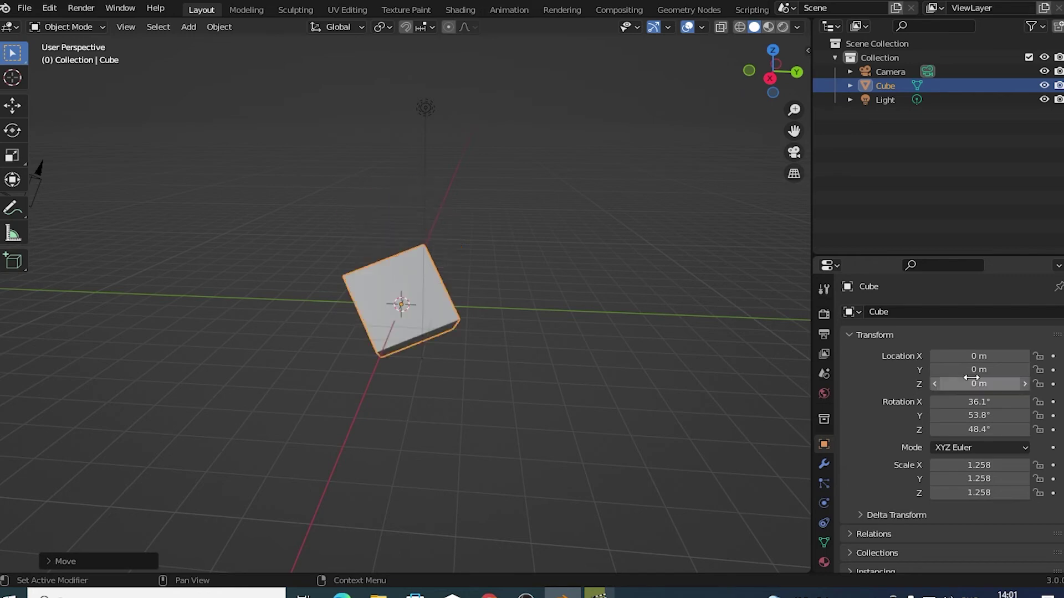
Set the cube's rotation X, Y and Z to 0°
{"action": "double_click", "coordinate": [978, 401]}
{"action": "type", "text": "0"}
{"action": "key", "text": "Return"}
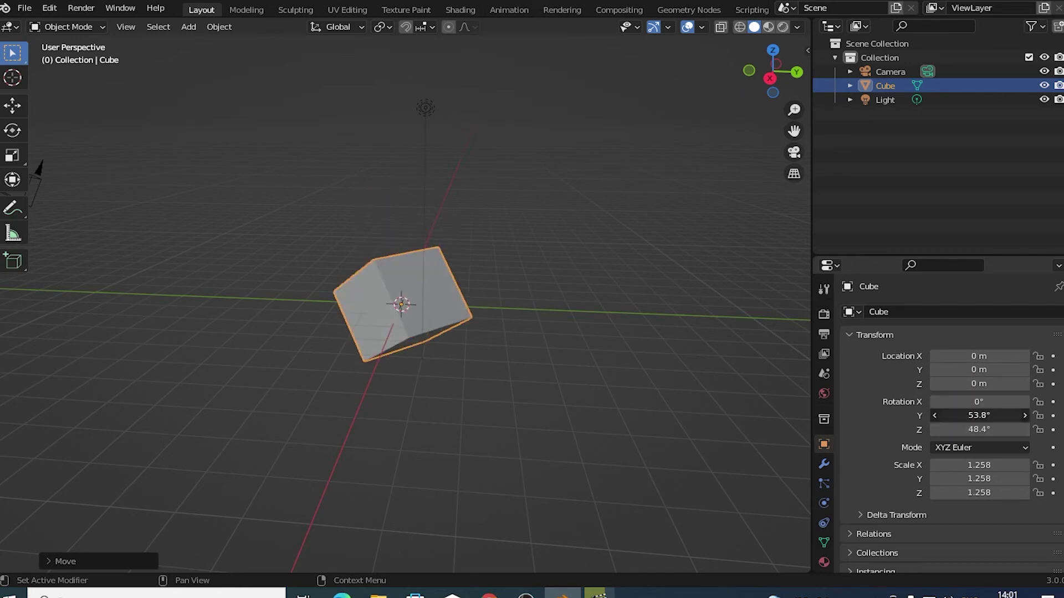
{"action": "double_click", "coordinate": [978, 415]}
{"action": "type", "text": "0"}
{"action": "key", "text": "Return"}
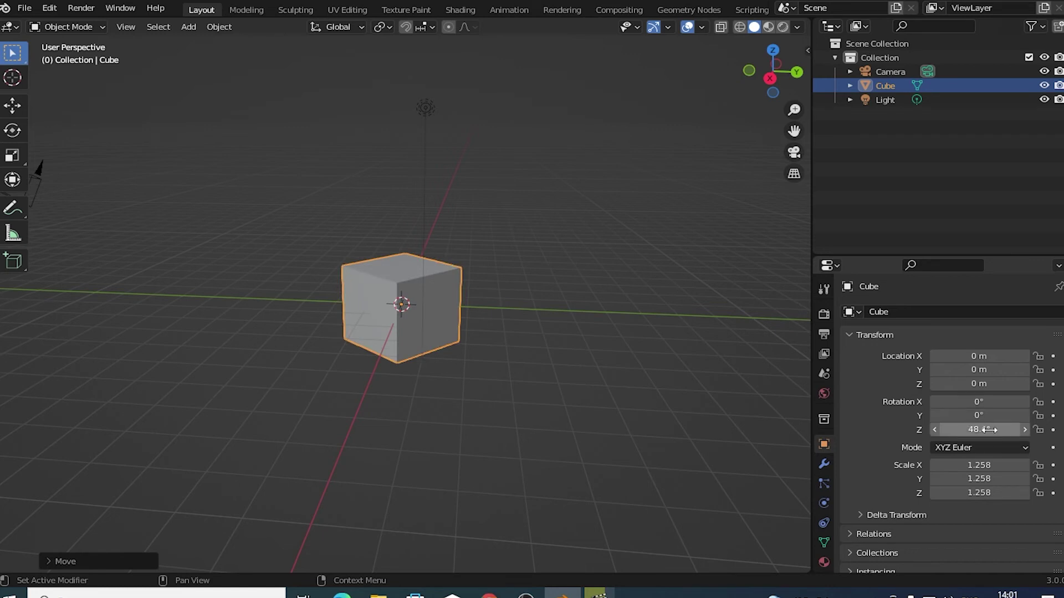
{"action": "double_click", "coordinate": [989, 430]}
{"action": "type", "text": "0"}
{"action": "key", "text": "Return"}
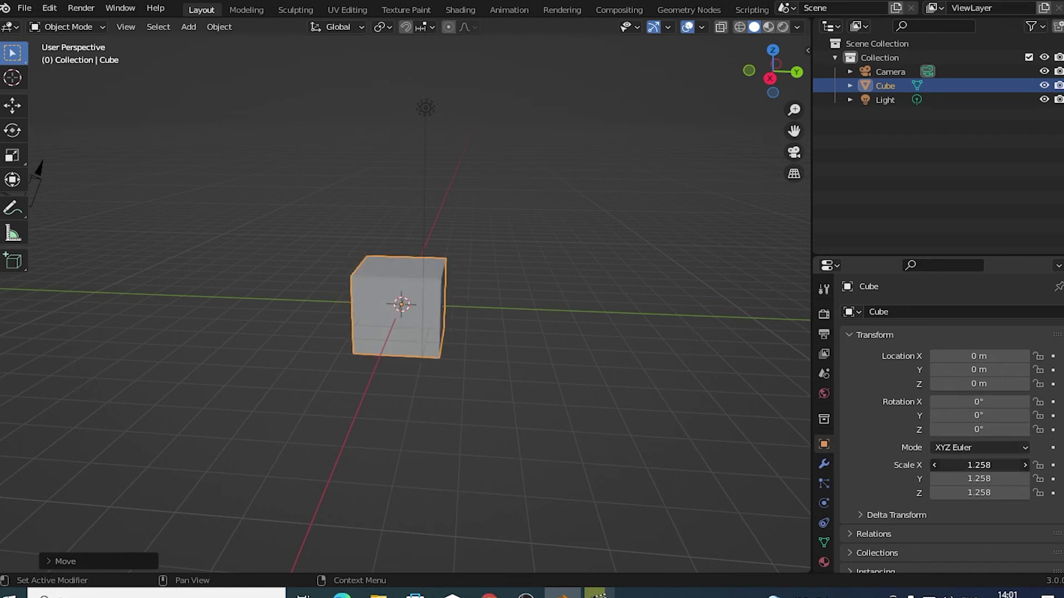
Set the cube's scale X, Y and Z to 1.000
{"action": "double_click", "coordinate": [978, 465]}
{"action": "type", "text": "1"}
{"action": "key", "text": "Return"}
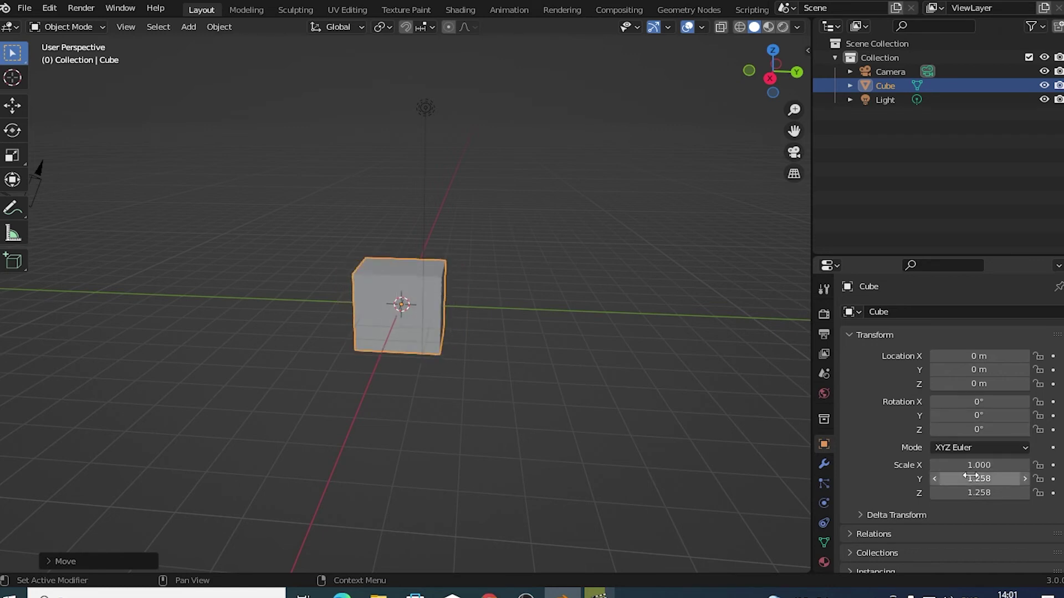
{"action": "double_click", "coordinate": [969, 479]}
{"action": "type", "text": "1"}
{"action": "key", "text": "Return"}
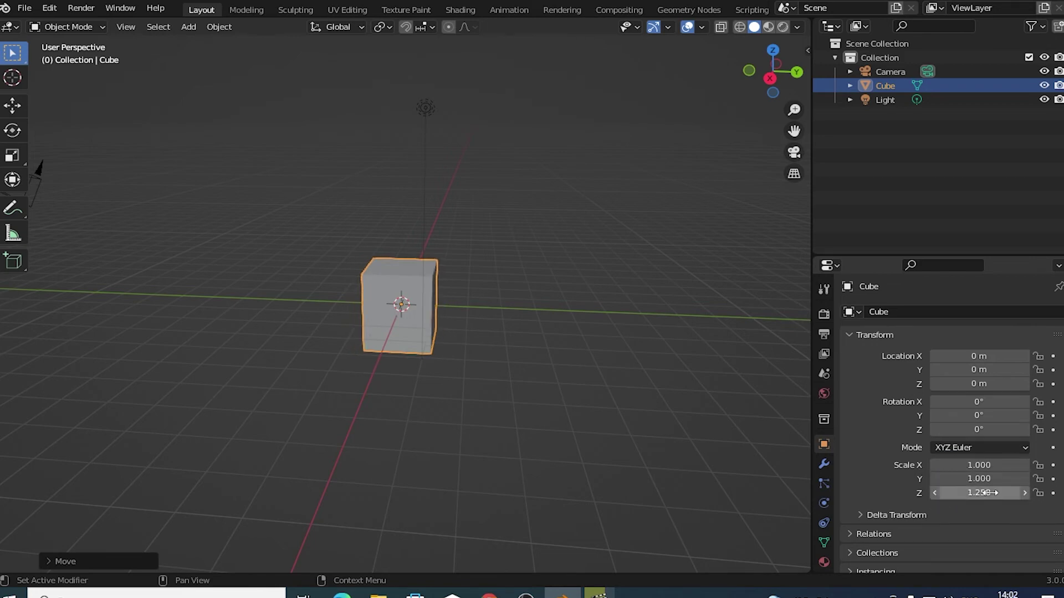
{"action": "double_click", "coordinate": [982, 493]}
{"action": "type", "text": "1"}
{"action": "key", "text": "Return"}
Orbit and zoom around the reset cube, then deselect it
{"action": "mouse_move", "coordinate": [506, 388]}
{"action": "middle_mouse_down"}
{"action": "mouse_move", "coordinate": [302, 339]}
{"action": "mouse_move", "coordinate": [131, 327]}
{"action": "mouse_move", "coordinate": [386, 310]}
{"action": "mouse_move", "coordinate": [475, 348]}
{"action": "mouse_move", "coordinate": [658, 335]}
{"action": "mouse_move", "coordinate": [466, 339]}
{"action": "middle_mouse_up"}
{"action": "scroll", "coordinate": [386, 310], "scroll_direction": "down", "scroll_amount": 3}
{"action": "scroll", "coordinate": [390, 307], "scroll_direction": "up", "scroll_amount": 3}
{"action": "scroll", "coordinate": [390, 307], "scroll_direction": "up", "scroll_amount": 3}
{"action": "scroll", "coordinate": [466, 339], "scroll_direction": "down", "scroll_amount": 3}
{"action": "left_click", "coordinate": [490, 347]}
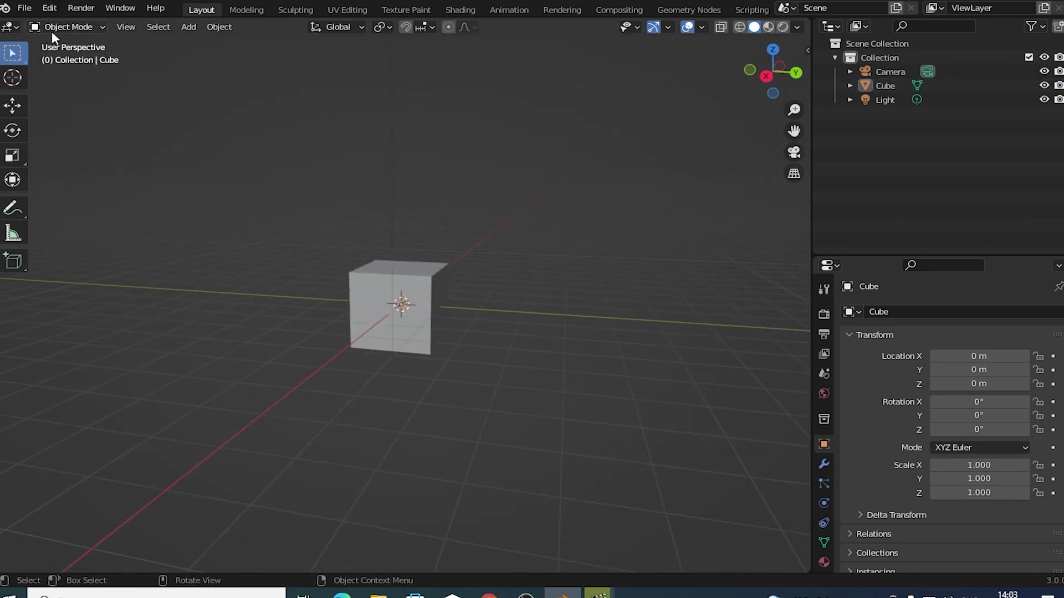
{"action": "left_click", "coordinate": [75, 25]}
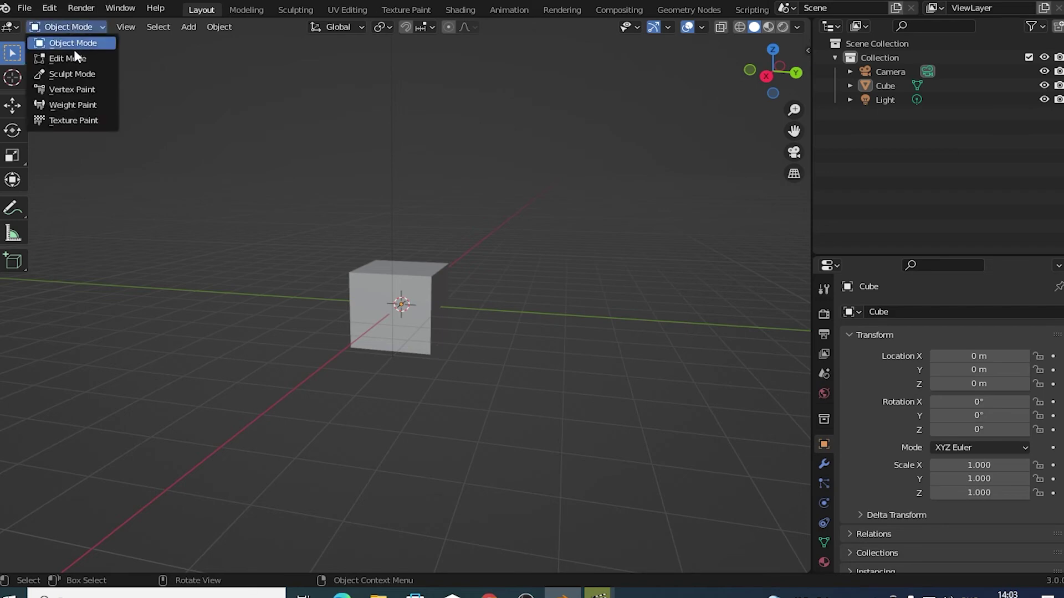
{"action": "key", "text": "Return"}
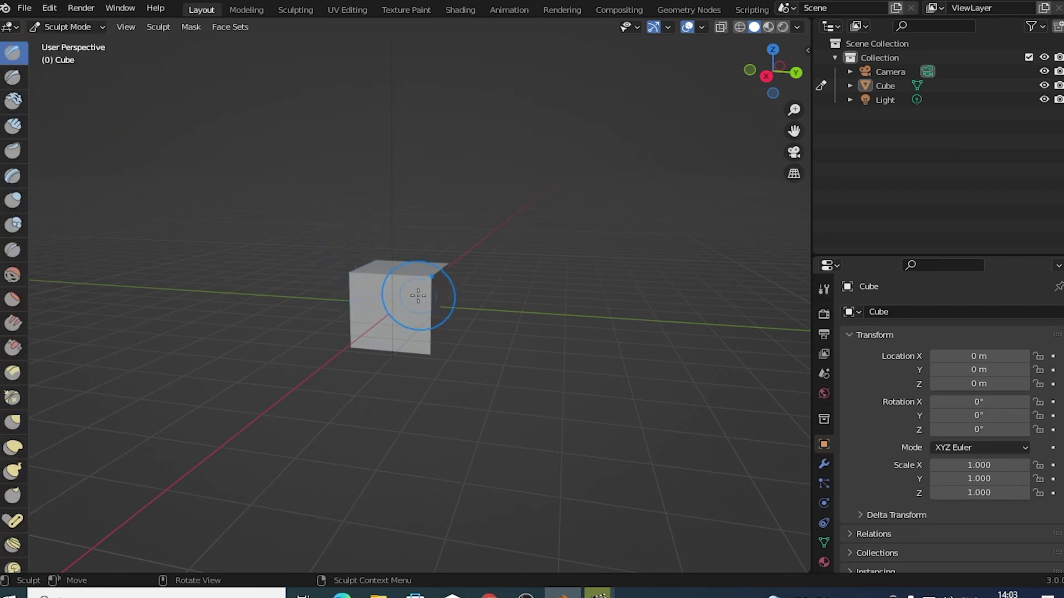
{"action": "mouse_move", "coordinate": [384, 285]}
{"action": "middle_mouse_down"}
{"action": "mouse_move", "coordinate": [457, 314]}
{"action": "mouse_move", "coordinate": [366, 279]}
{"action": "middle_mouse_up"}
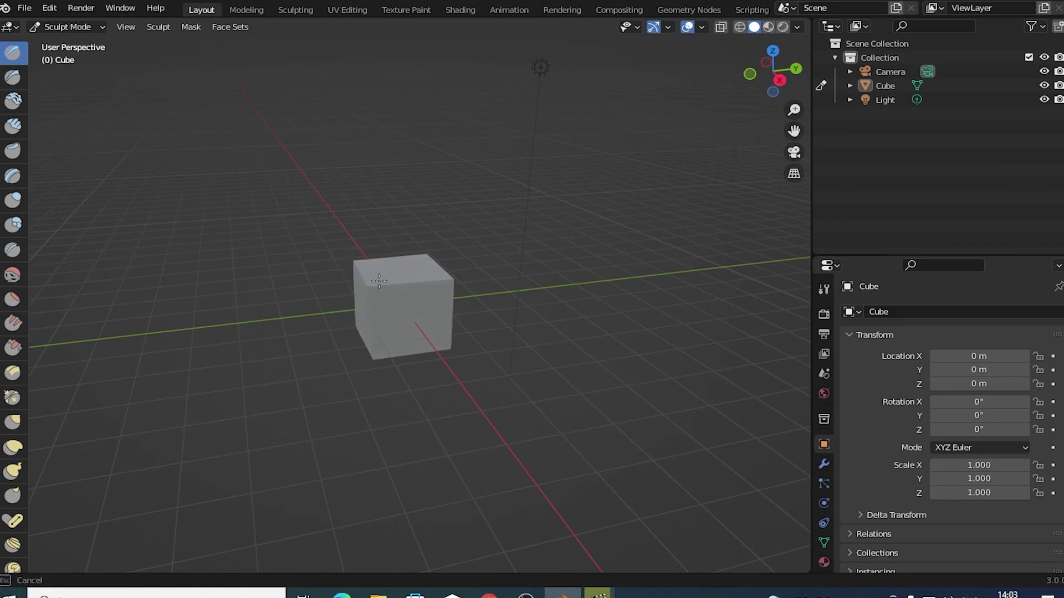
{"action": "left_click", "coordinate": [68, 26]}
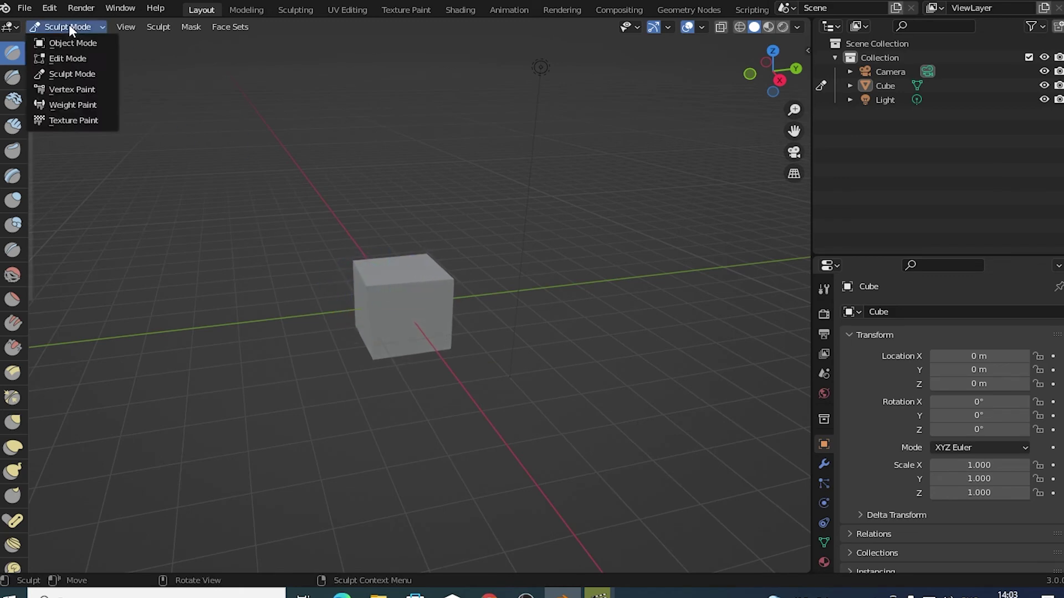
{"action": "left_click", "coordinate": [85, 89]}
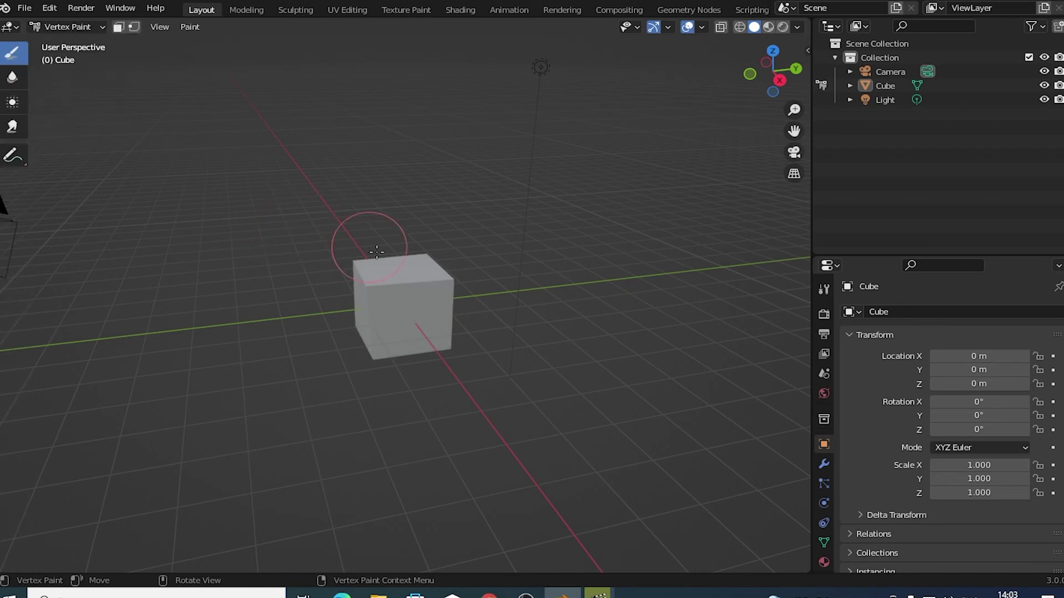
{"action": "left_click", "coordinate": [61, 26]}
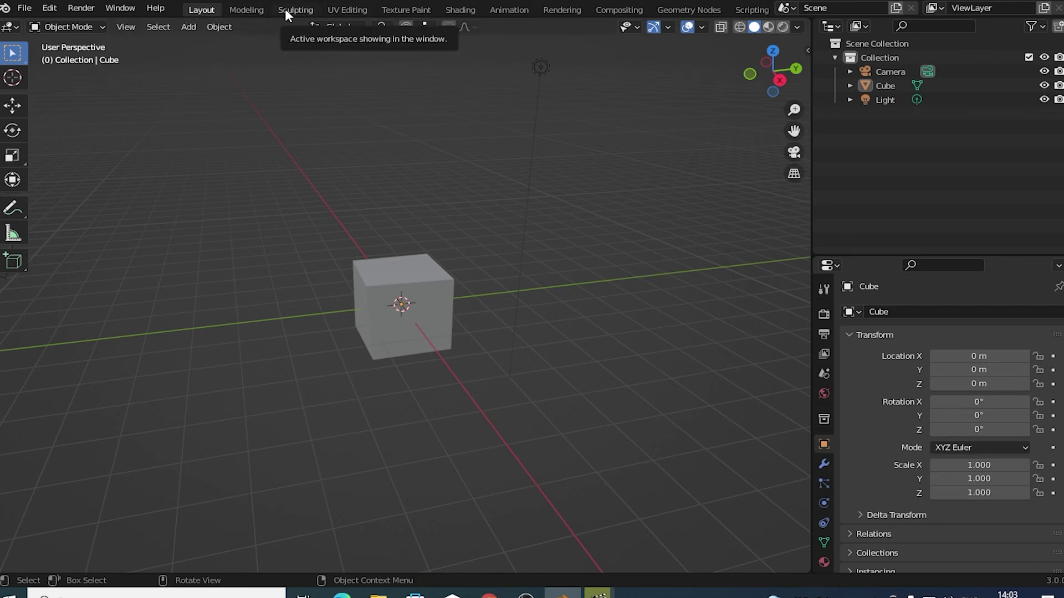
{"action": "left_click", "coordinate": [243, 10]}
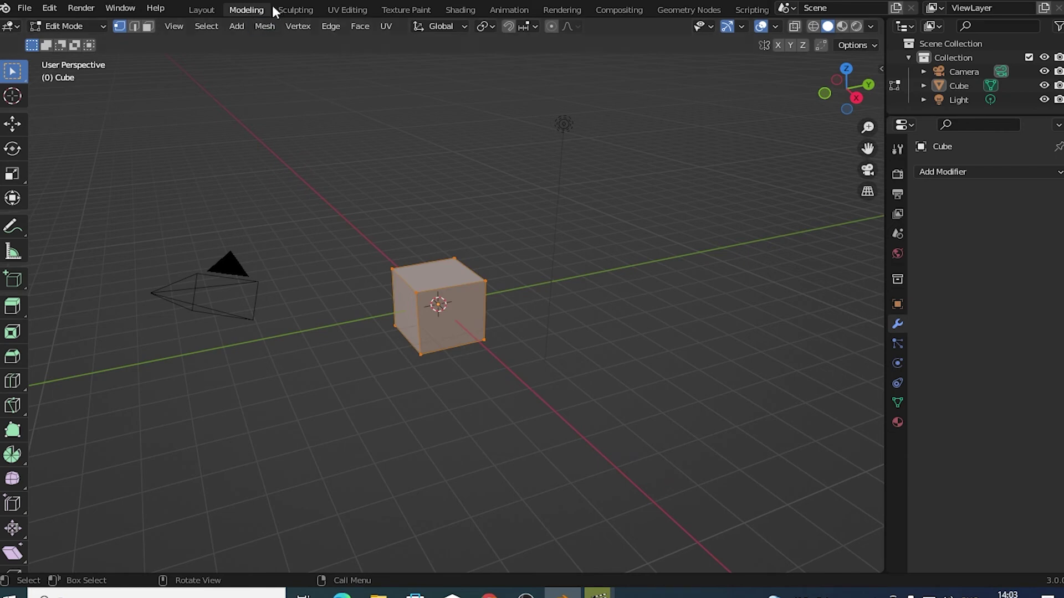
{"action": "left_click", "coordinate": [295, 10]}
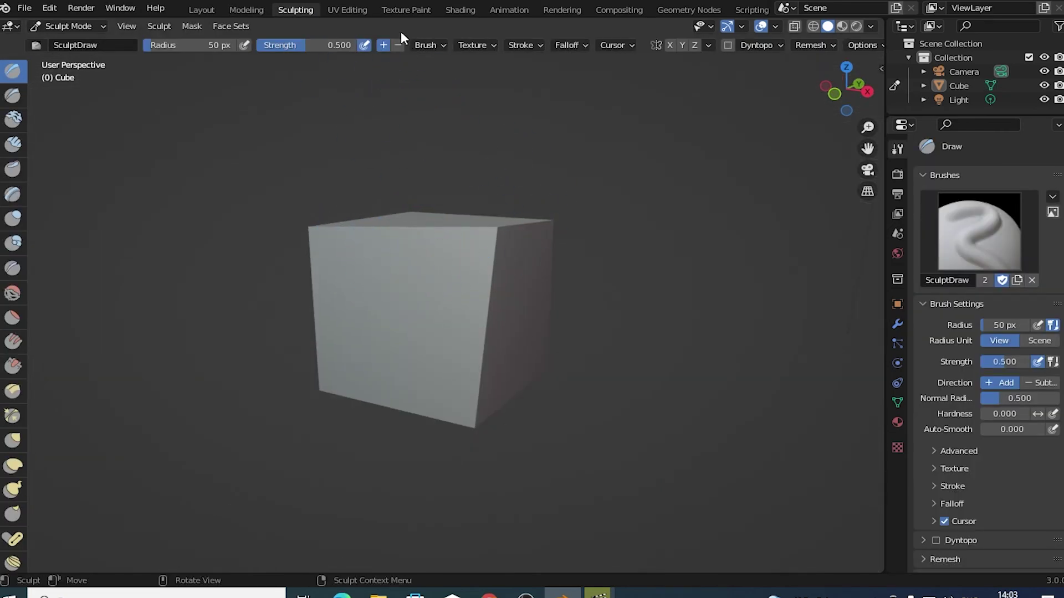
{"action": "left_click", "coordinate": [349, 10]}
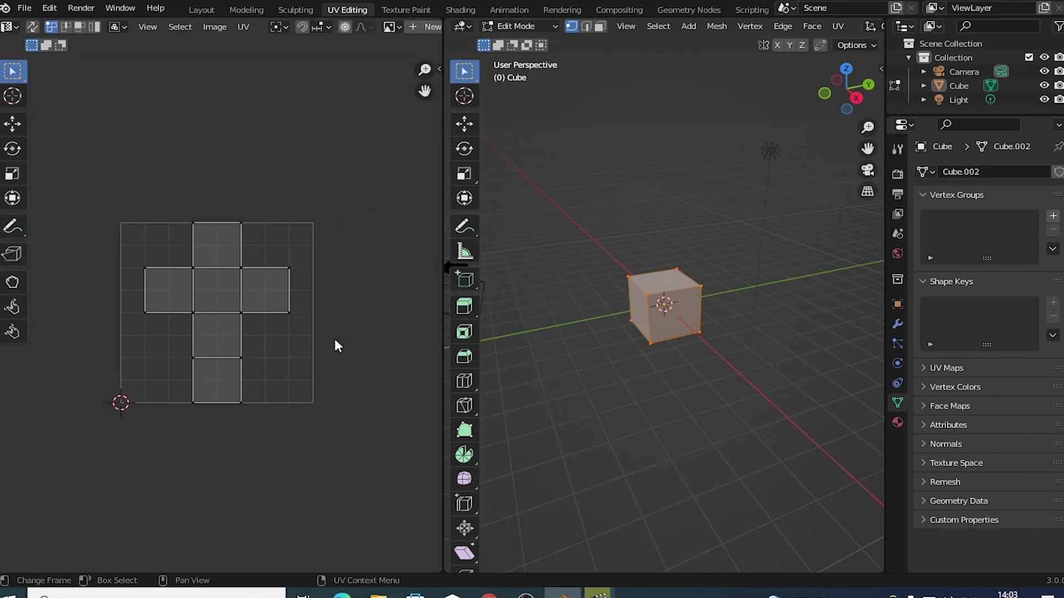
{"action": "left_click", "coordinate": [408, 10]}
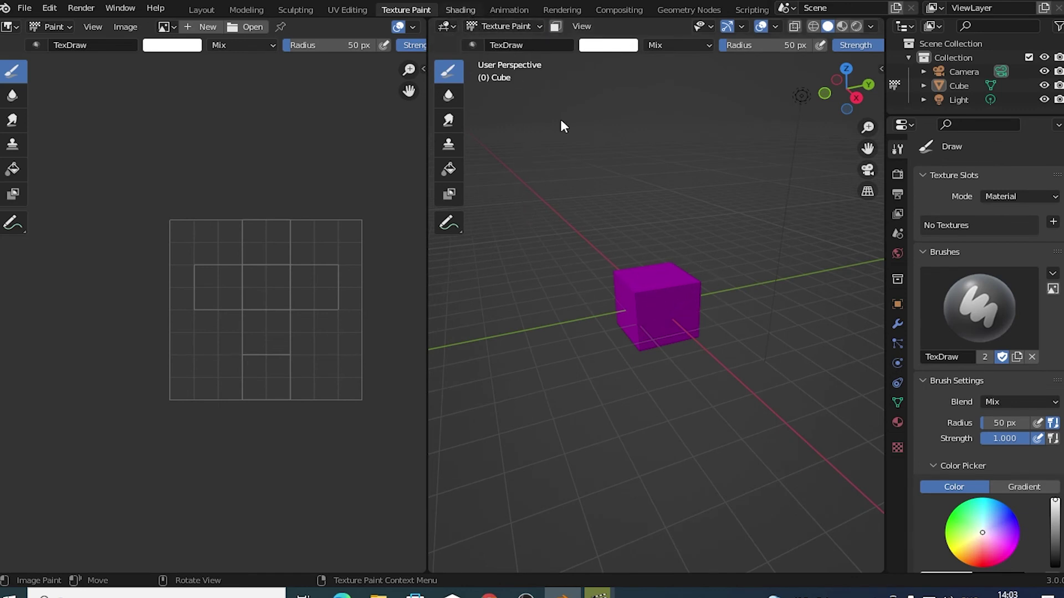
{"action": "key", "text": "ctrl+Page_Down"}
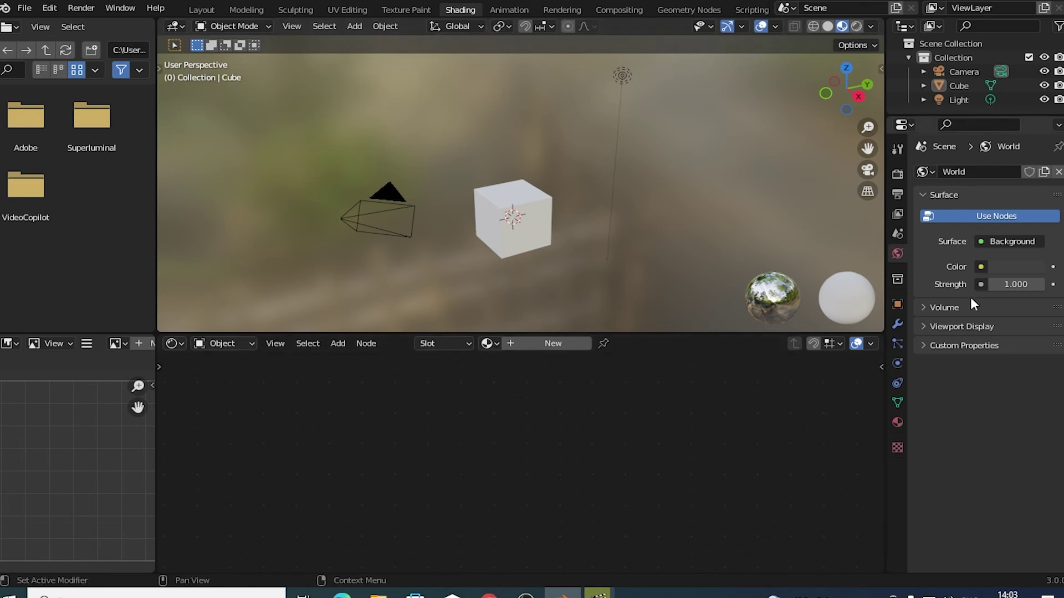
{"action": "left_click", "coordinate": [508, 9]}
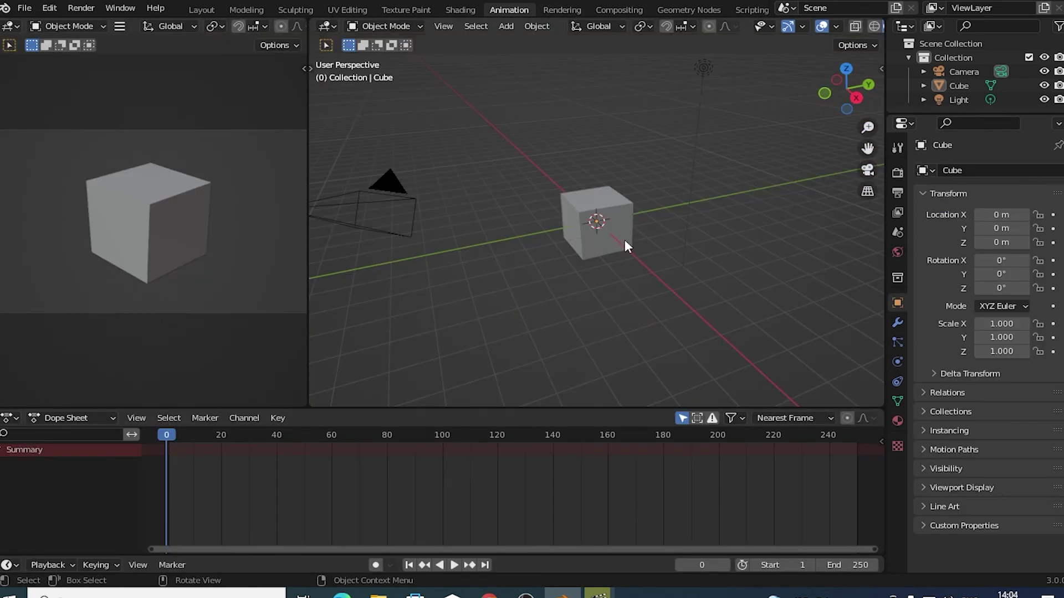
{"action": "left_click", "coordinate": [209, 11]}
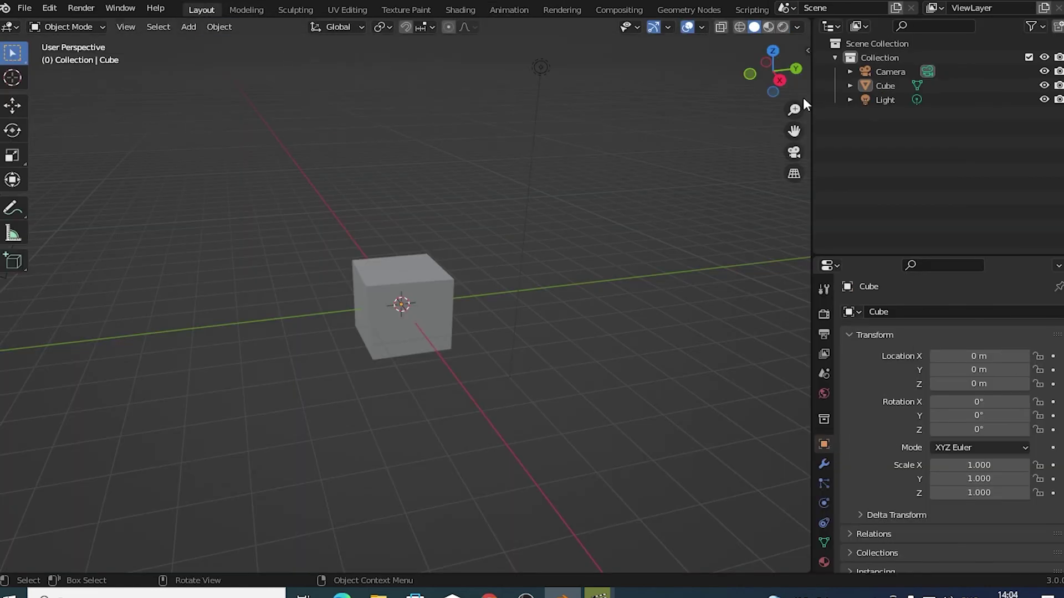
Widen the side editors slightly and duplicate the Layout workspace
{"action": "mouse_move", "coordinate": [811, 247]}
{"action": "left_mouse_down"}
{"action": "mouse_move", "coordinate": [760, 243]}
{"action": "mouse_move", "coordinate": [797, 247]}
{"action": "left_mouse_up"}
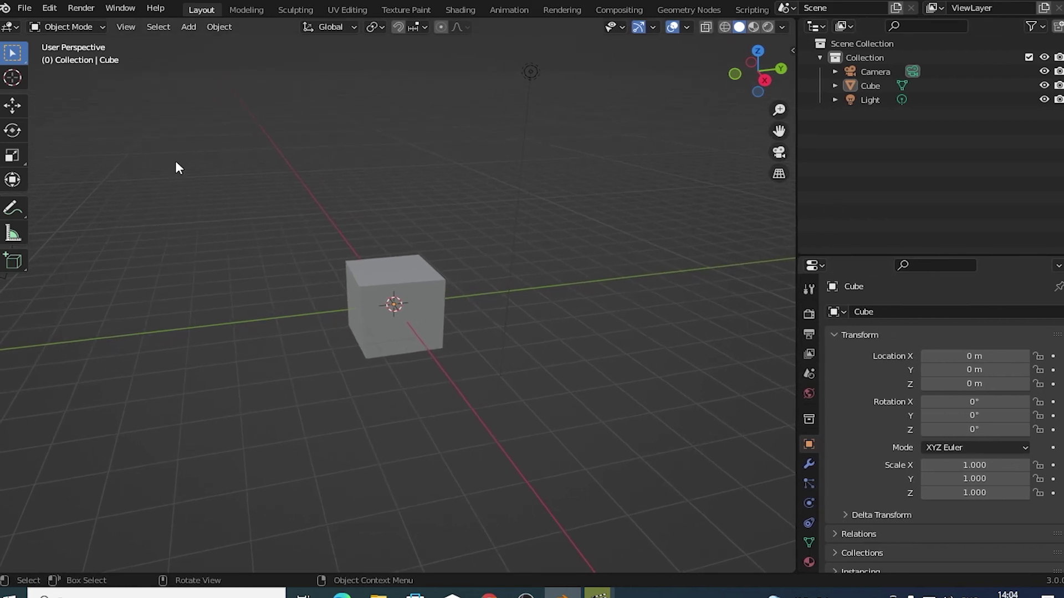
{"action": "right_click", "coordinate": [216, 11]}
{"action": "left_click", "coordinate": [185, 34]}
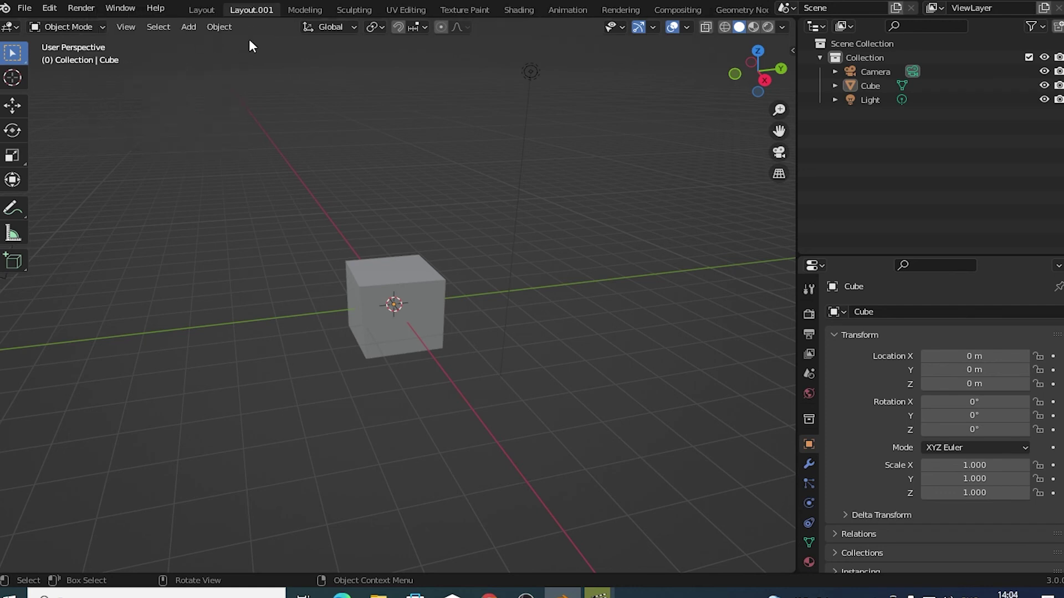
Rename the duplicated workspace to '123' and orbit the view around the cube
{"action": "double_click", "coordinate": [261, 12]}
{"action": "key", "text": "BackSpace"}
{"action": "type", "text": "123"}
{"action": "key", "text": "Return"}
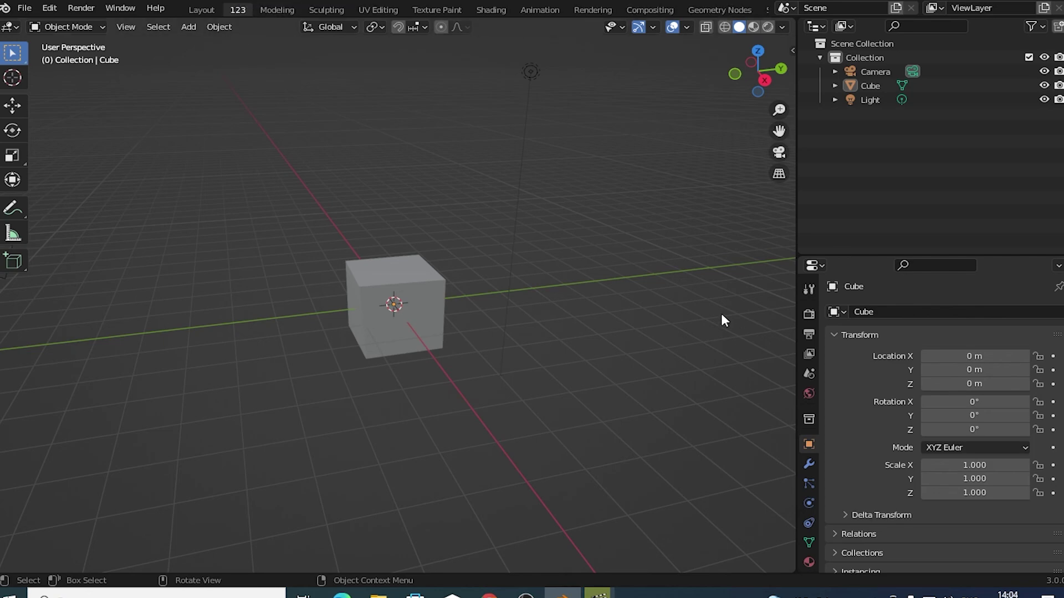
{"action": "middle_click_drag", "start_coordinate": [557, 276], "coordinate": [451, 196]}
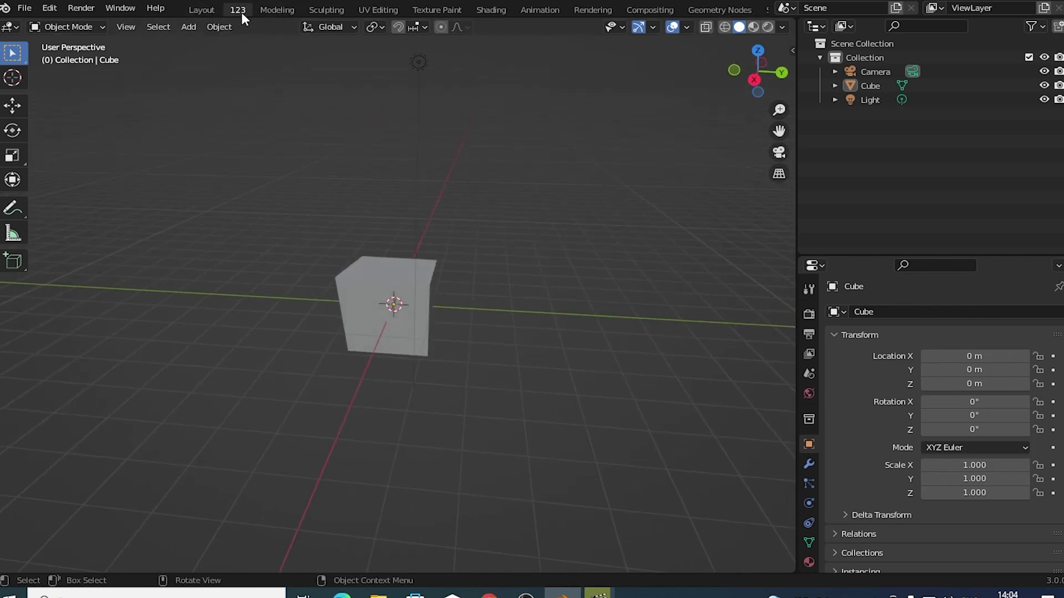
{"action": "left_click", "coordinate": [18, 10]}
Load Blender's factory settings from File > Defaults, then orbit around the default cube
{"action": "left_click", "coordinate": [24, 8]}
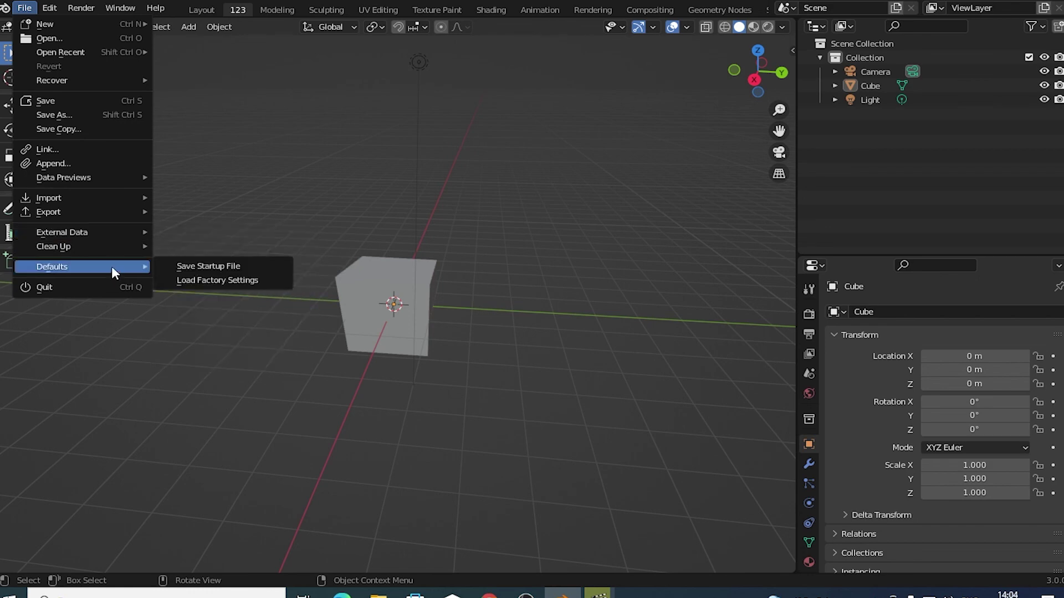
{"action": "mouse_move", "coordinate": [51, 266]}
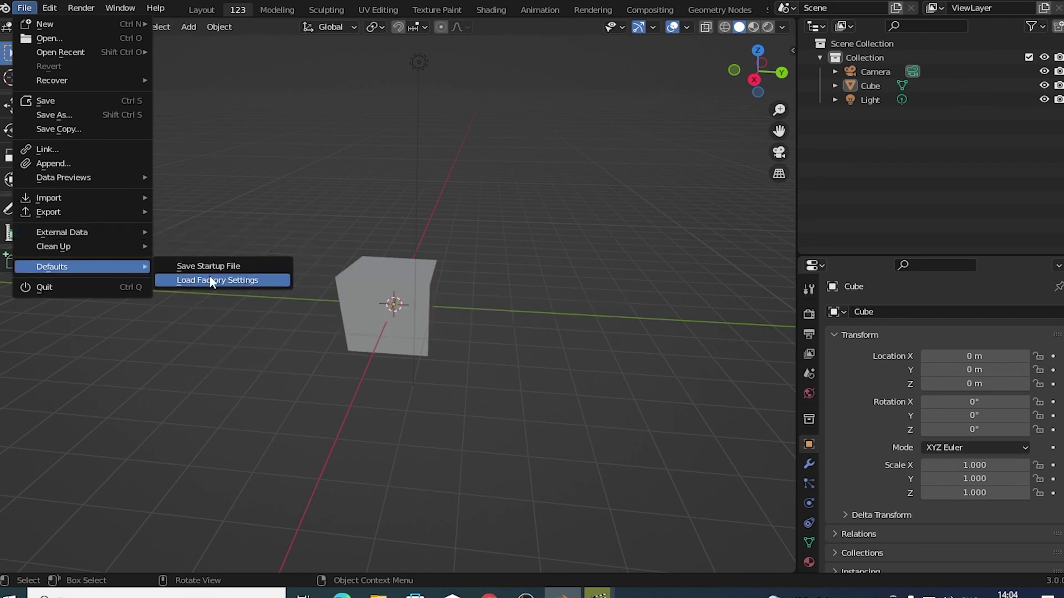
{"action": "left_click", "coordinate": [186, 277]}
{"action": "left_click", "coordinate": [163, 277]}
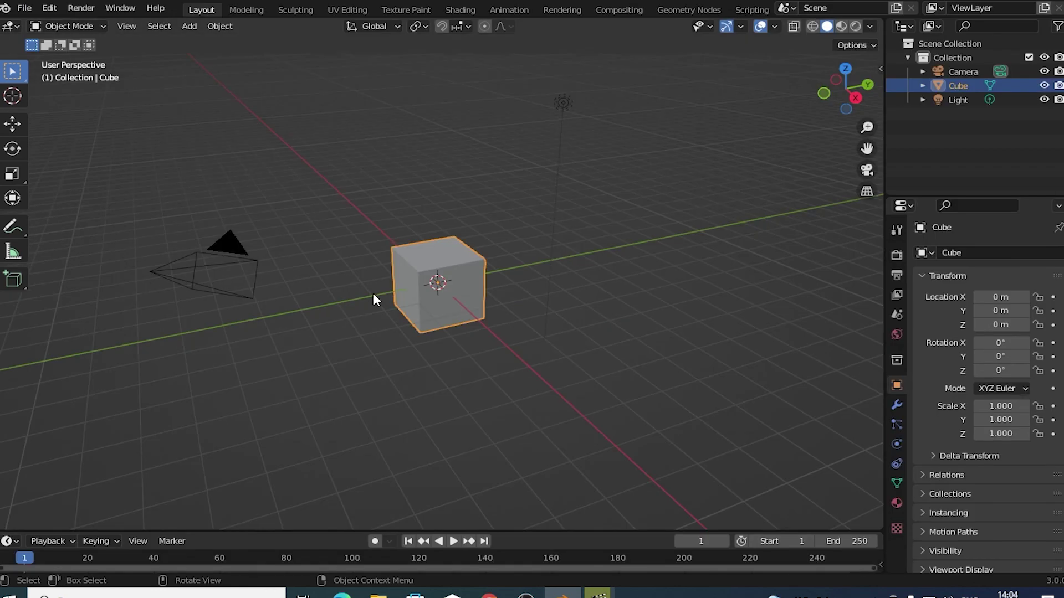
{"action": "mouse_move", "coordinate": [374, 294]}
{"action": "middle_mouse_down"}
{"action": "mouse_move", "coordinate": [468, 327]}
{"action": "mouse_move", "coordinate": [387, 331]}
{"action": "mouse_move", "coordinate": [456, 265]}
{"action": "mouse_move", "coordinate": [386, 262]}
{"action": "mouse_move", "coordinate": [425, 268]}
{"action": "middle_mouse_up"}
{"action": "mouse_move", "coordinate": [384, 307]}
{"action": "middle_mouse_down"}
{"action": "mouse_move", "coordinate": [404, 317]}
{"action": "mouse_move", "coordinate": [471, 305]}
{"action": "middle_mouse_up"}
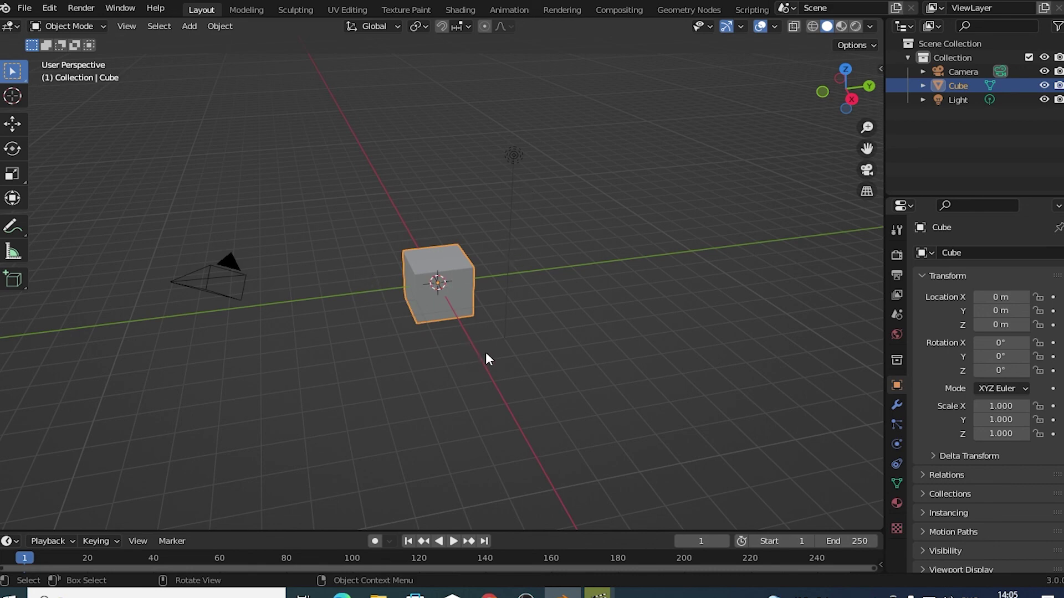
{"action": "mouse_move", "coordinate": [485, 352]}
{"action": "middle_mouse_down"}
{"action": "mouse_move", "coordinate": [388, 330]}
{"action": "mouse_move", "coordinate": [502, 338]}
{"action": "middle_mouse_up"}
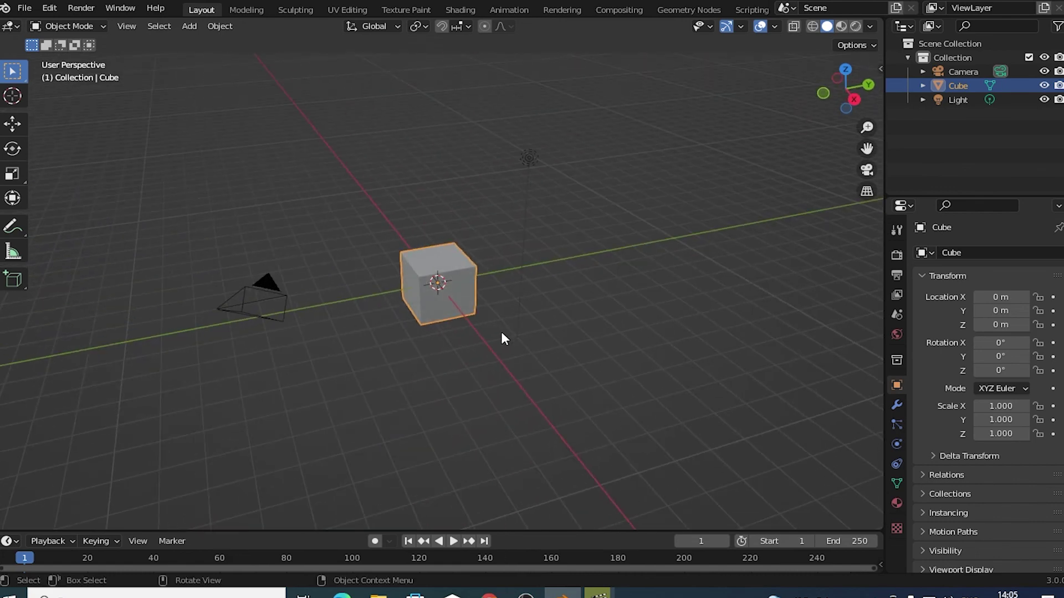